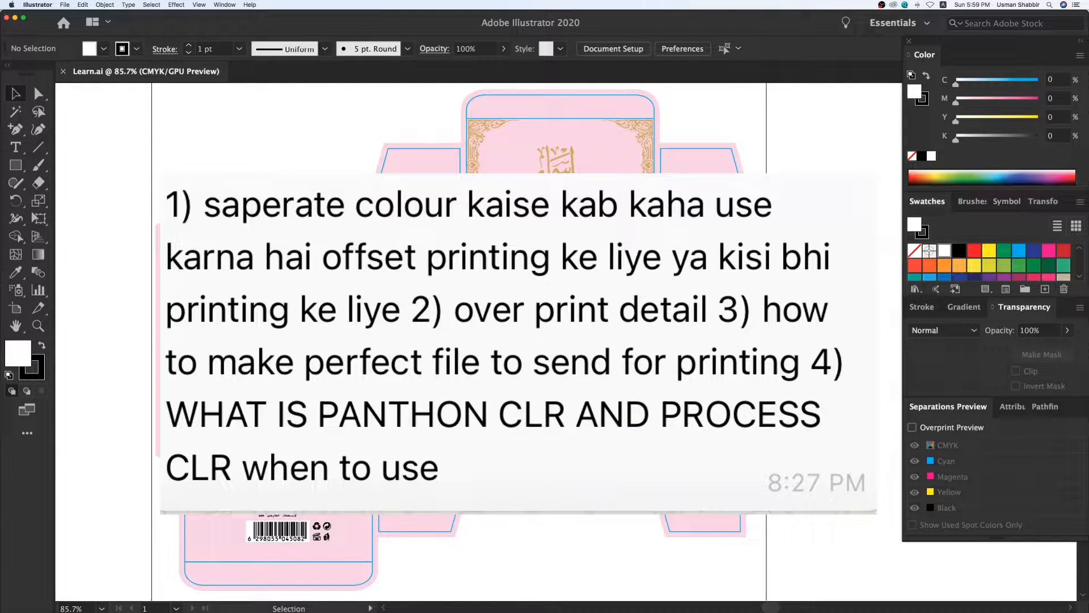
pyautogui.hscroll(2, 476, 340)
pyautogui.hscroll(2, 477, 341)
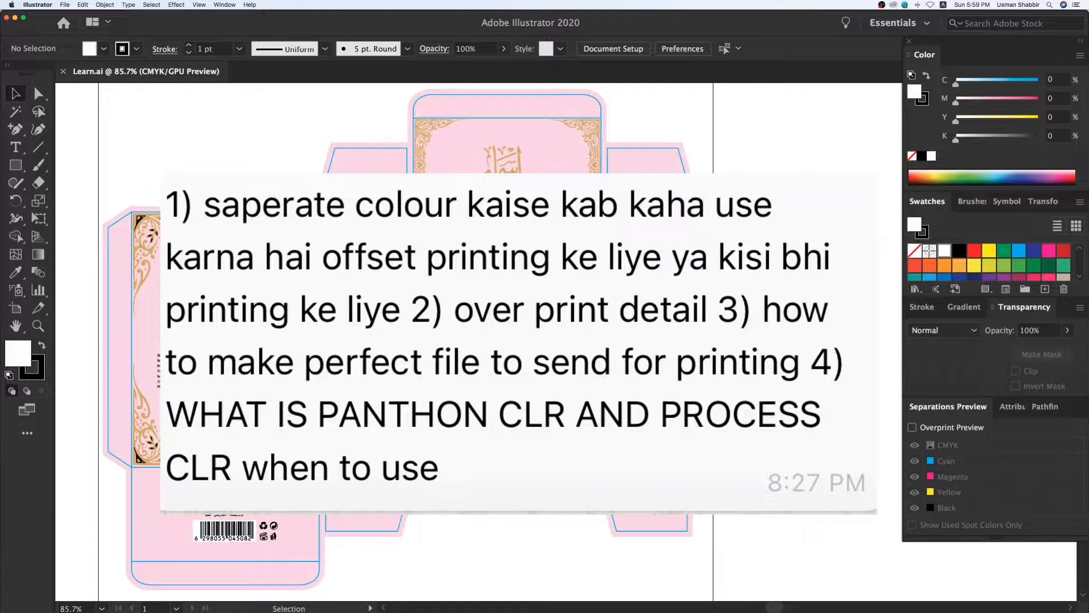
pyautogui.hscroll(1, 477, 341)
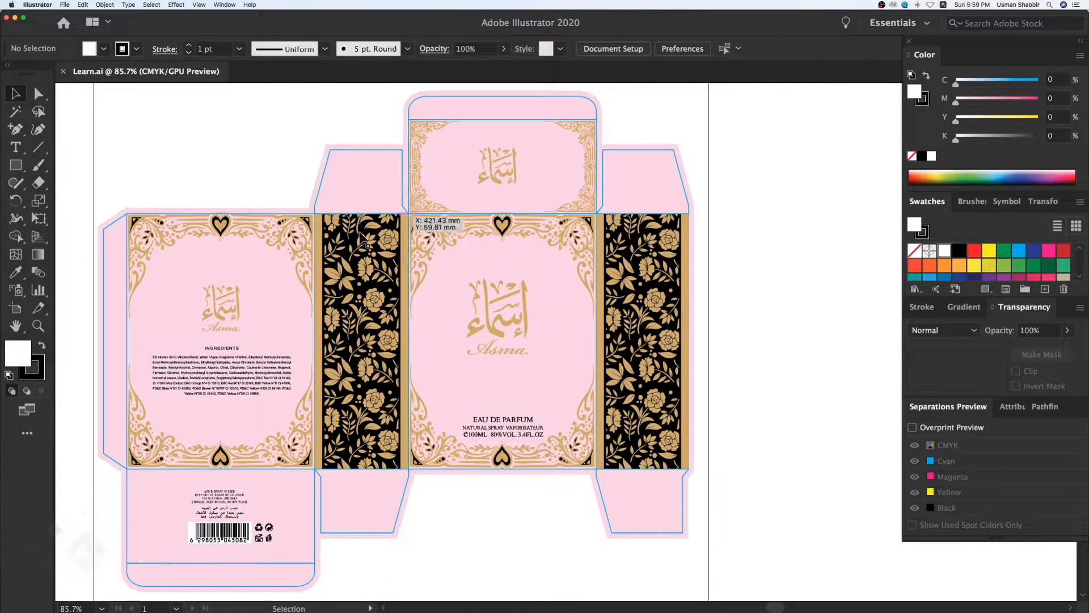
pyautogui.moveTo(645, 492); pyautogui.dragTo(688, 522)
pyautogui.press('super+z')
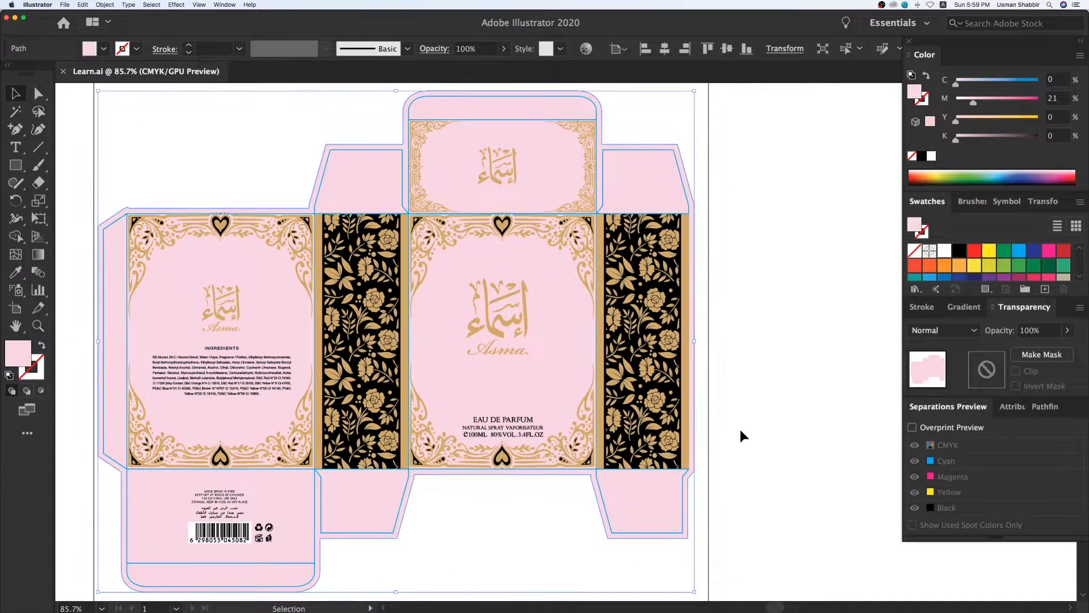
pyautogui.moveTo(515, 319); pyautogui.dragTo(533, 328)
pyautogui.press('super+z')
pyautogui.click(502, 481)
pyautogui.click(515, 418)
pyautogui.click(716, 410)
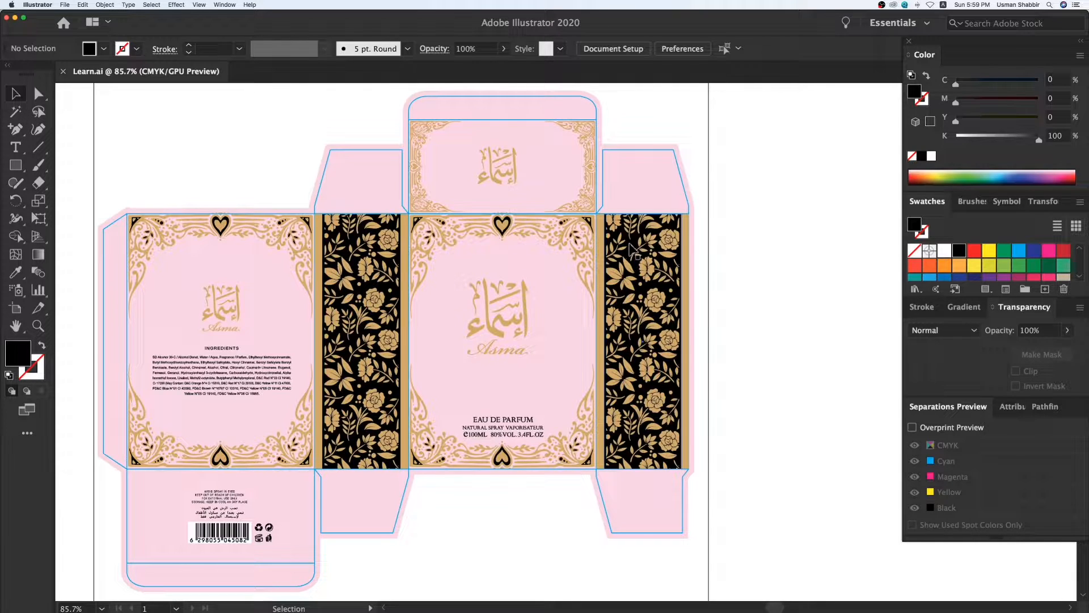
# Select the box's pink background shape and open the PANTONE+ Solid Coated color book, placing it enlarged beside the artwork
pyautogui.moveTo(641, 180); pyautogui.dragTo(685, 162)
pyautogui.press('super+z')
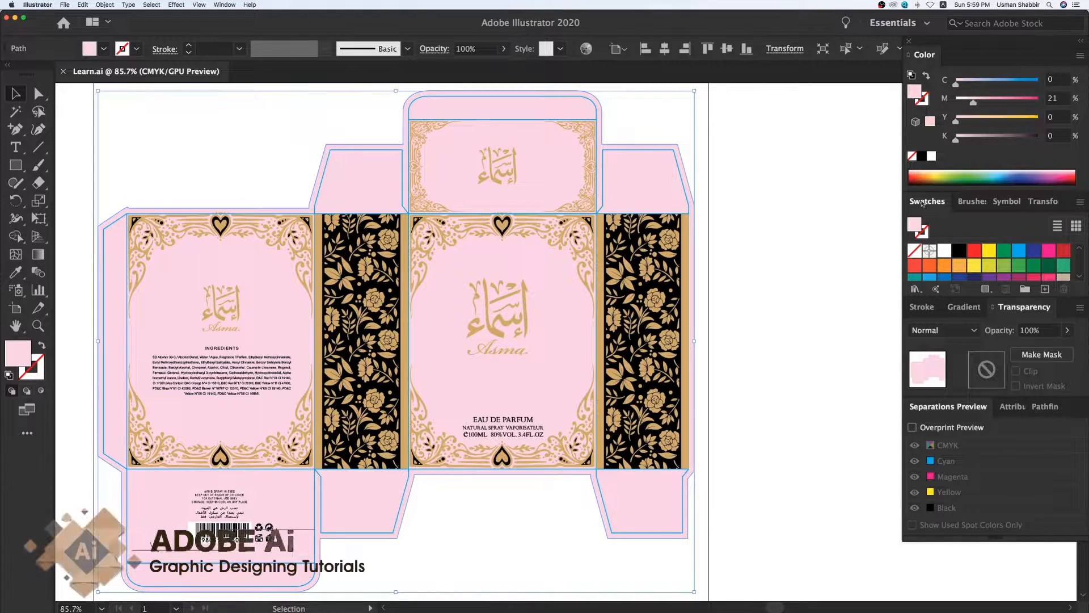
pyautogui.click(915, 289)
pyautogui.moveTo(940, 331)
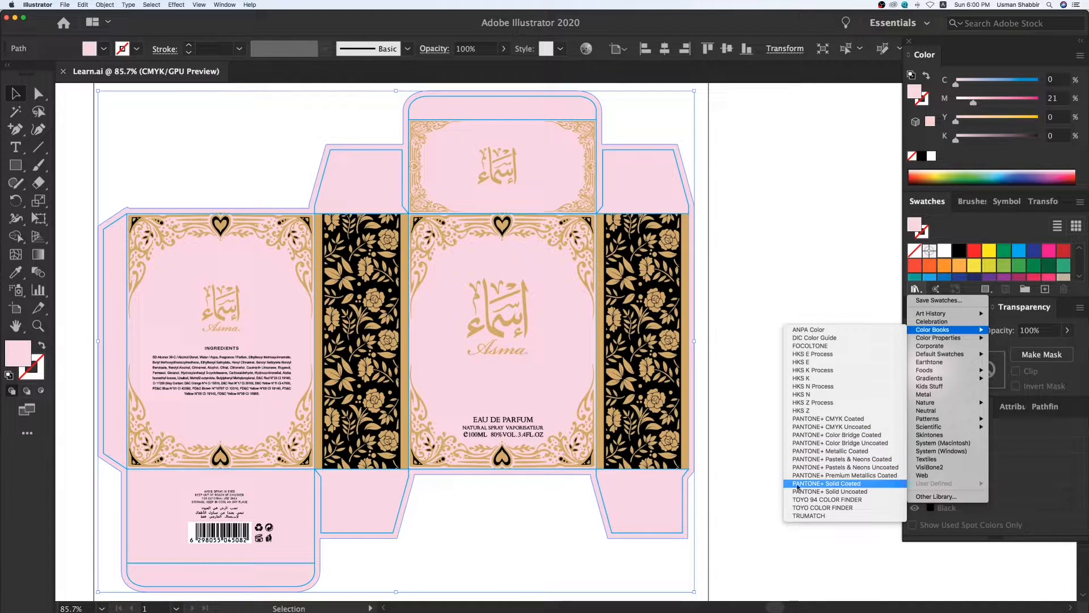
pyautogui.click(842, 483)
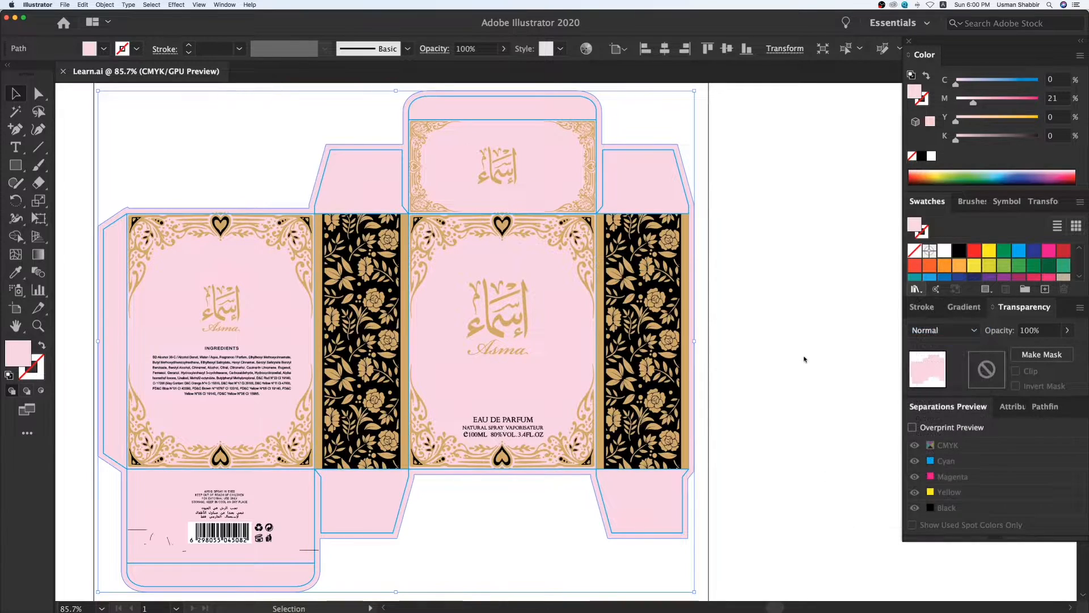
pyautogui.moveTo(636, 404); pyautogui.dragTo(637, 528)
pyautogui.moveTo(579, 308); pyautogui.dragTo(792, 214)
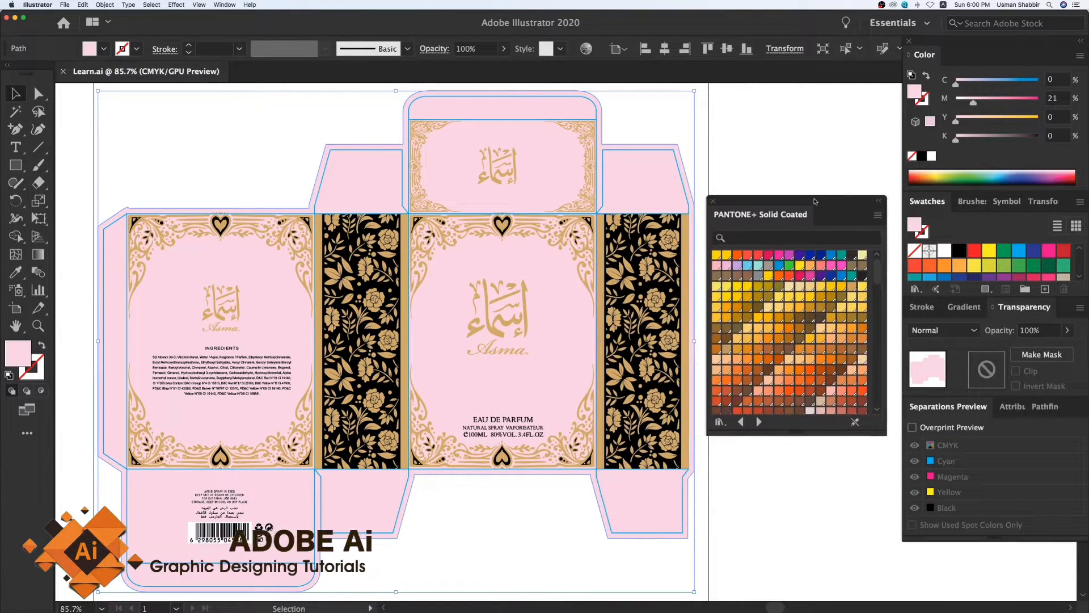
pyautogui.moveTo(797, 435); pyautogui.dragTo(797, 488)
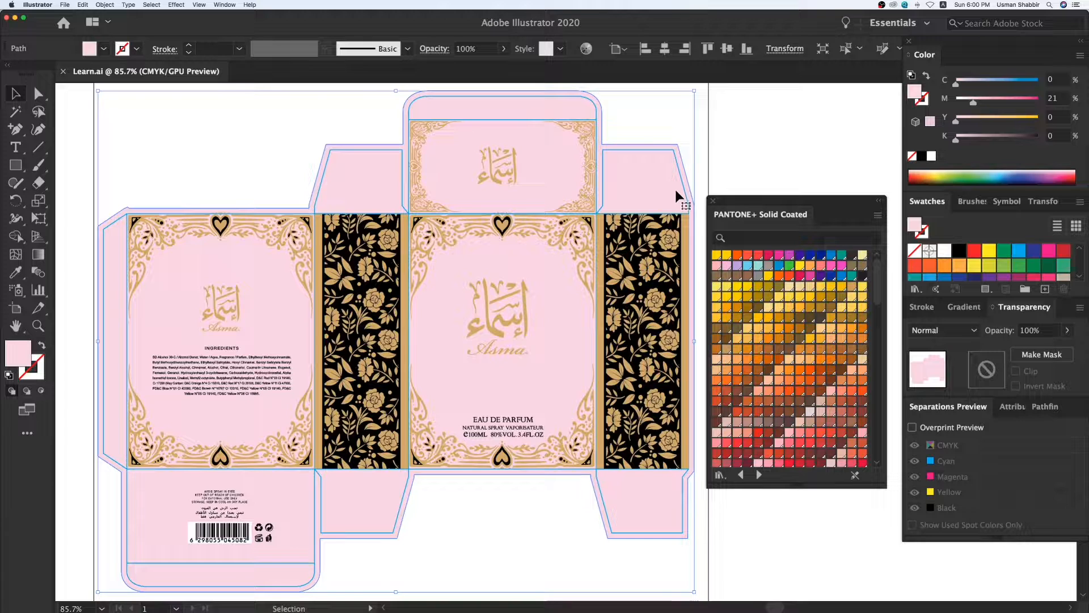
# Try several solid coated colors on the box background, including PANTONE 801 C, Violet 0631 C and 1765 C, ending with PANTONE Magenta 0521 C
pyautogui.click(729, 274)
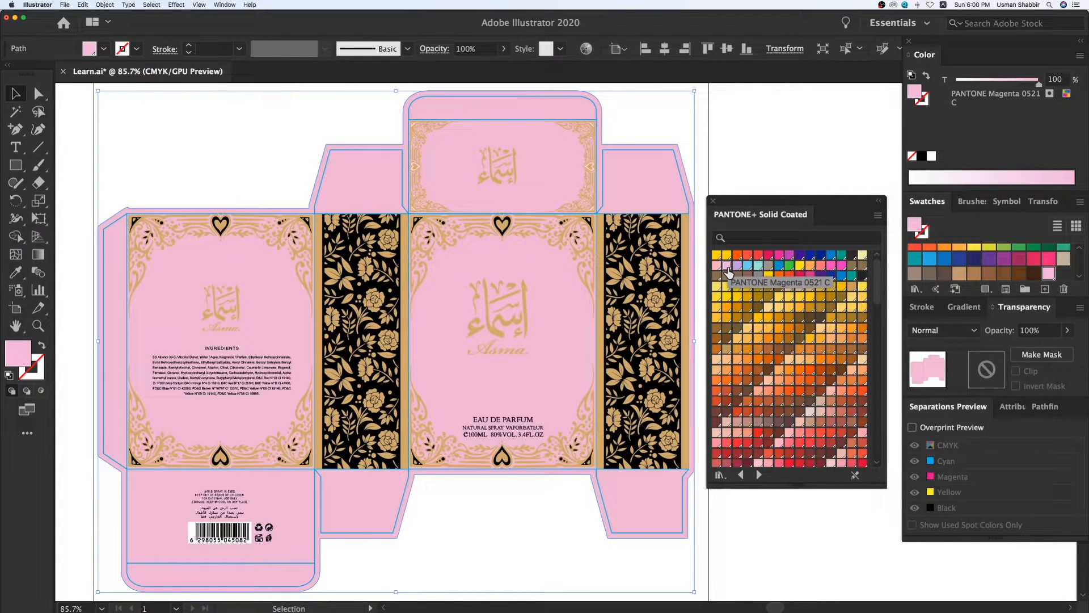
pyautogui.click(779, 271)
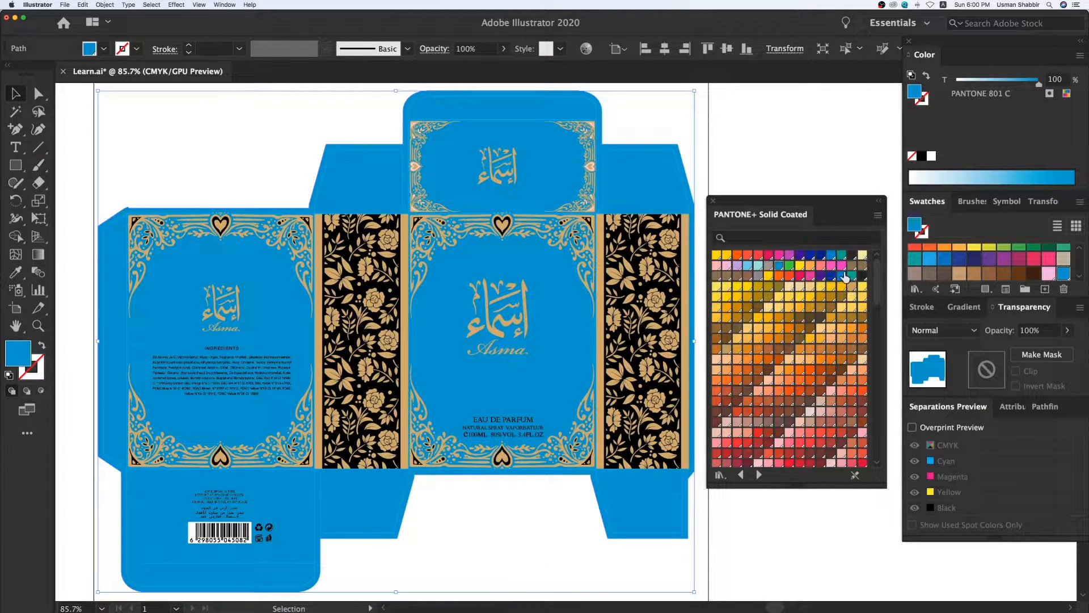
pyautogui.click(738, 265)
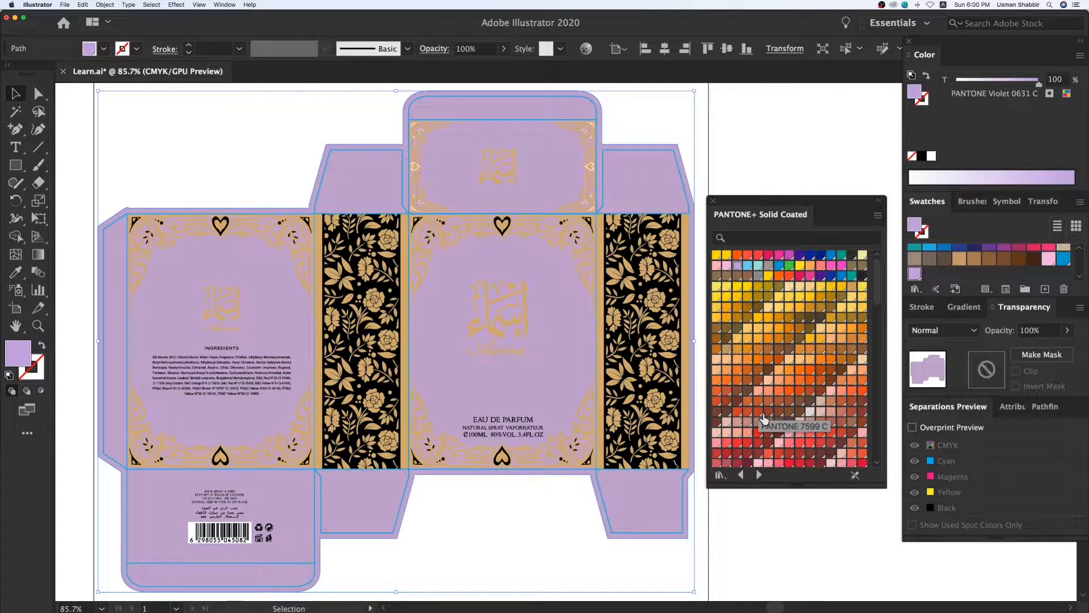
pyautogui.click(768, 464)
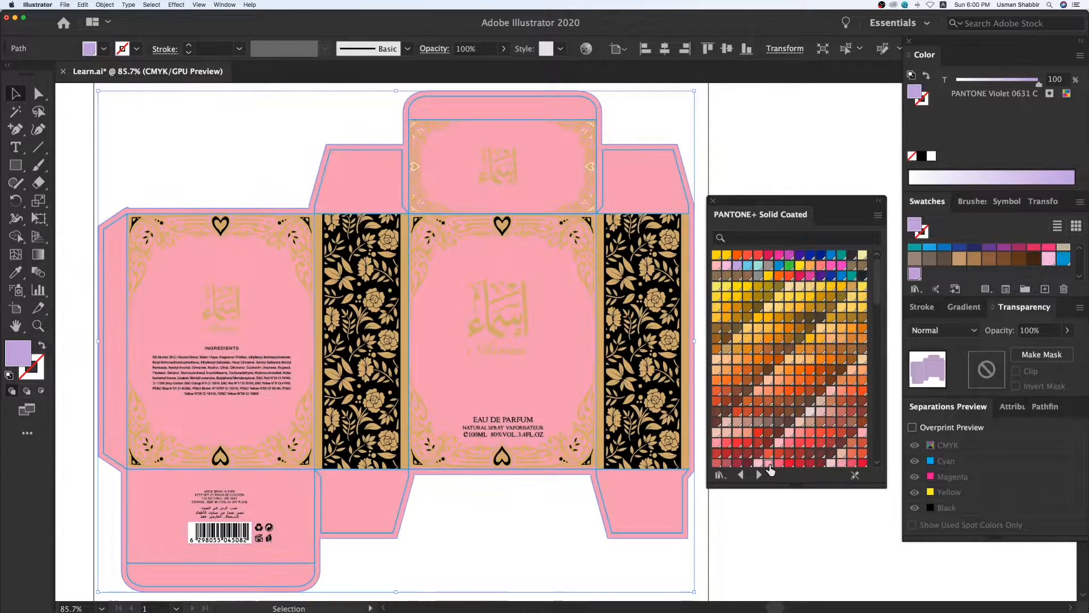
pyautogui.click(862, 432)
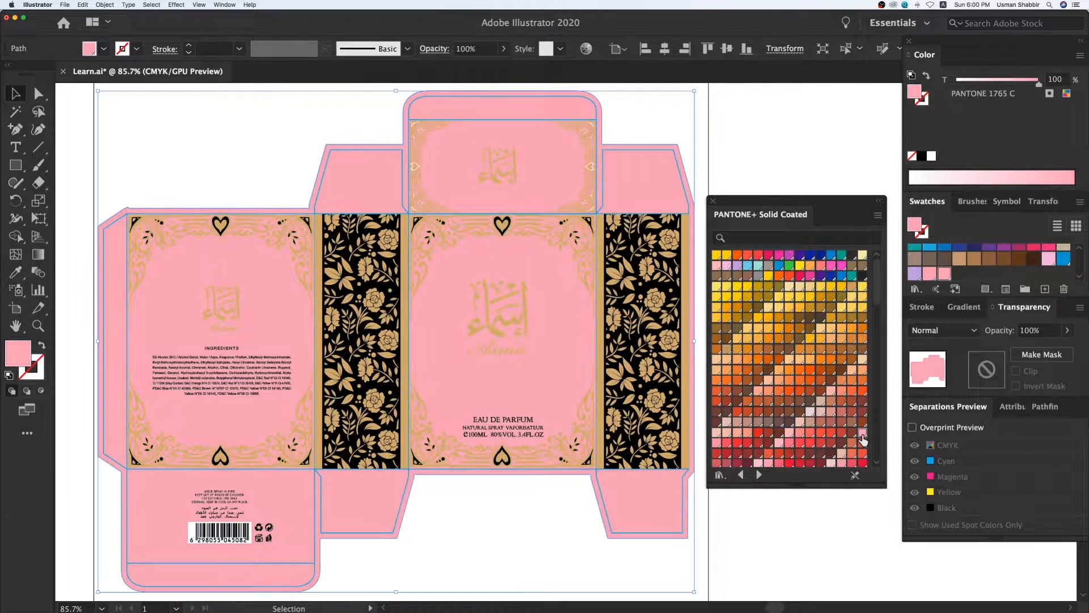
pyautogui.click(727, 266)
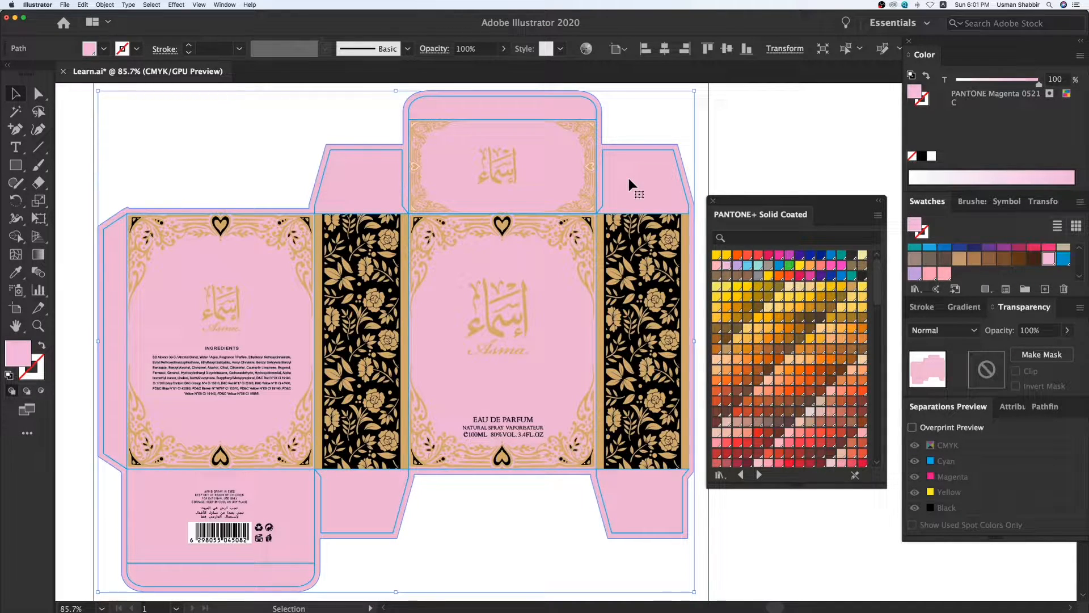
# Turn on Overprint Preview for the separations with the box background selected, then clear the selection
pyautogui.click(699, 164)
pyautogui.click(646, 174)
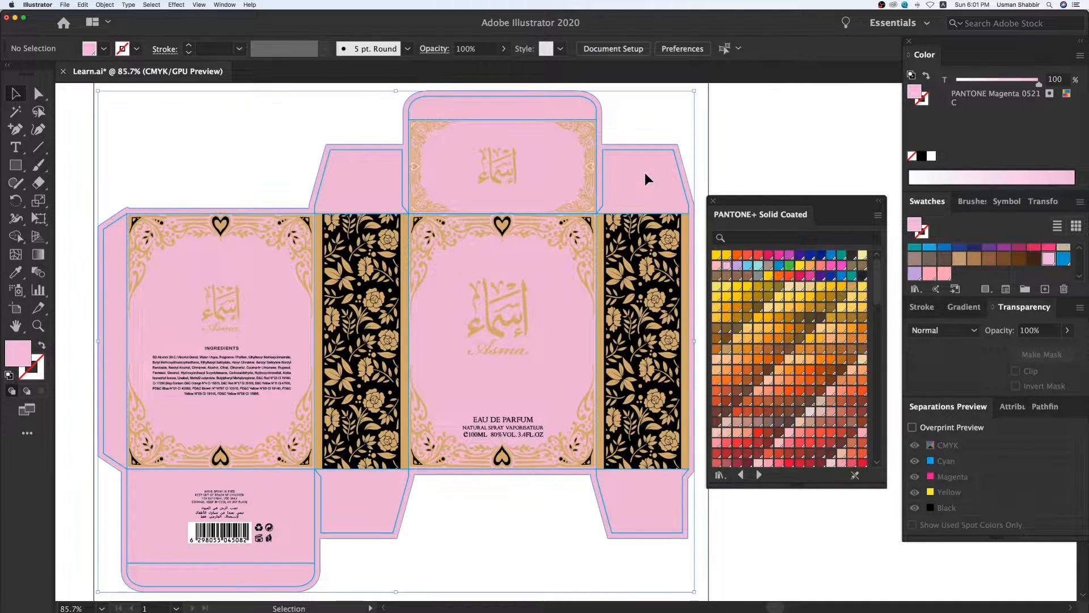
pyautogui.click(913, 427)
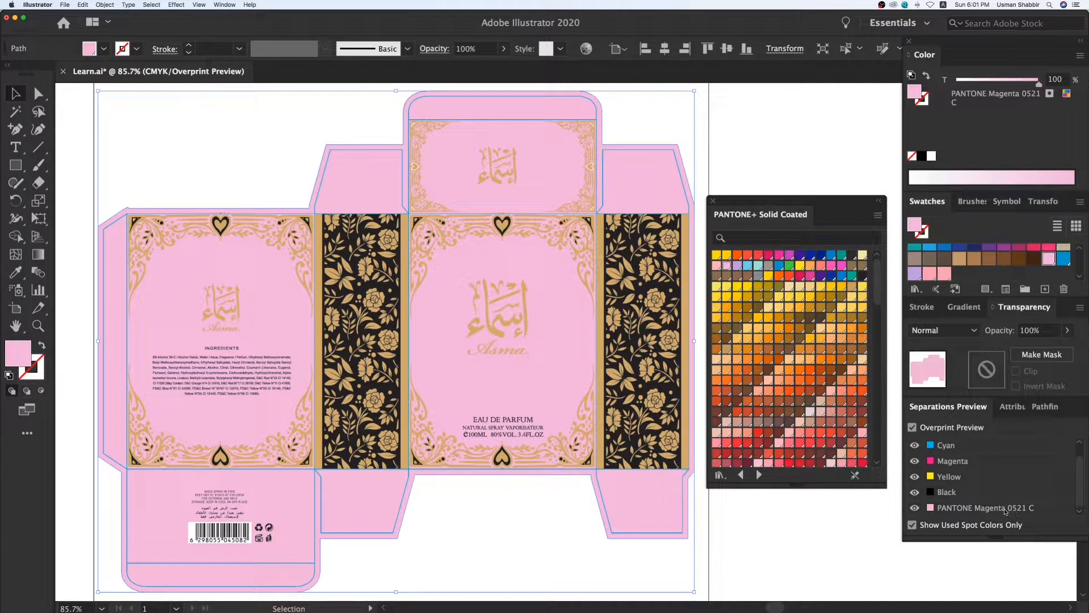
pyautogui.click(731, 179)
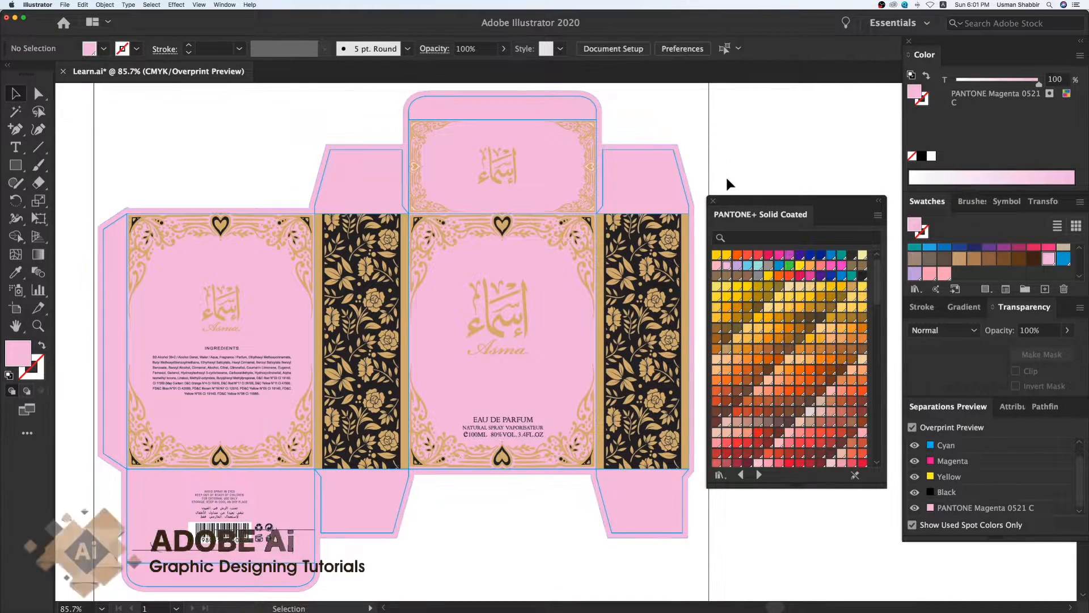
# Look through the solid coated swatches and fill the box background with PANTONE 1895 C
pyautogui.scroll(-10, 824, 376)
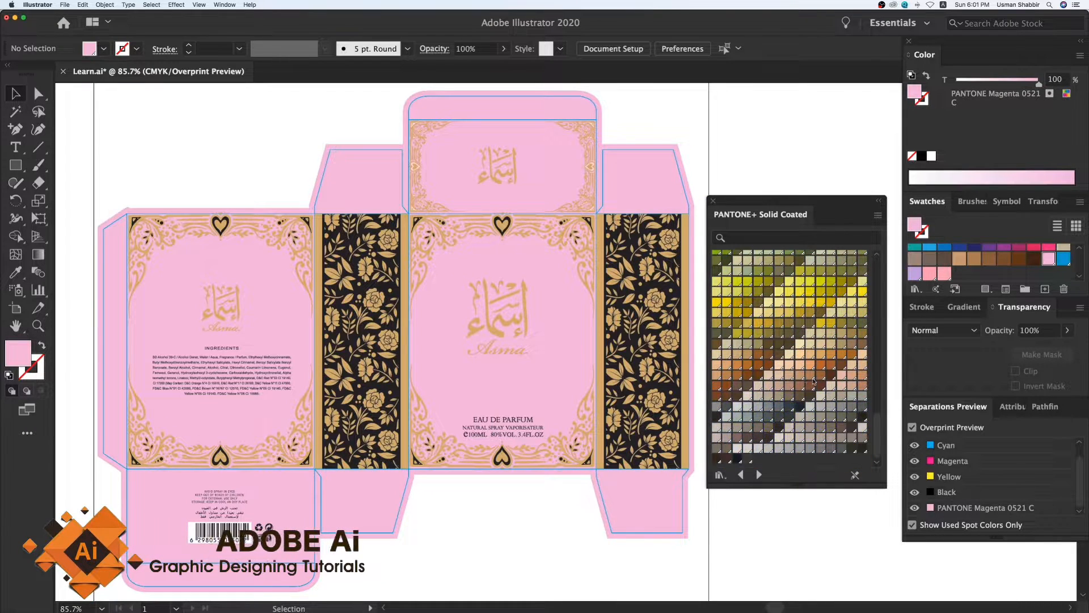
pyautogui.scroll(-10, 790, 349)
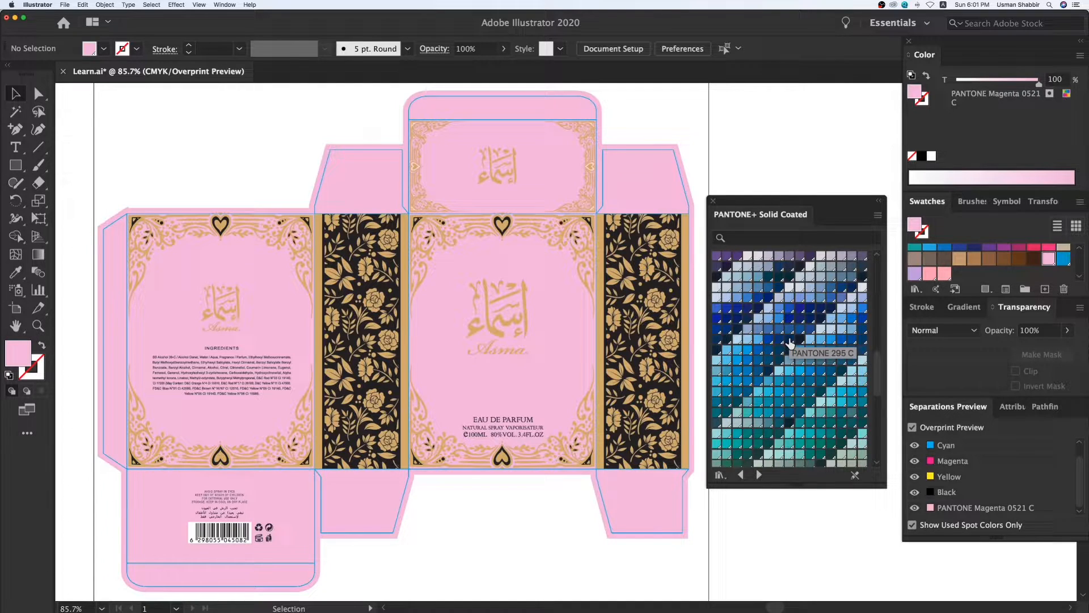
pyautogui.scroll(5, 794, 306)
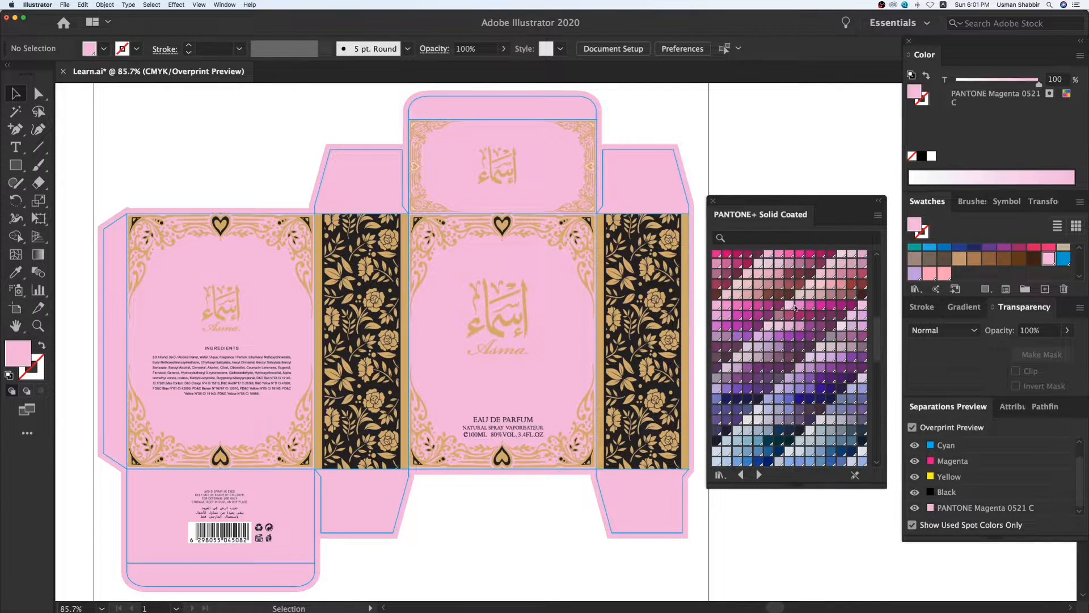
pyautogui.scroll(1, 665, 203)
pyautogui.scroll(3, 788, 326)
pyautogui.scroll(5, 787, 326)
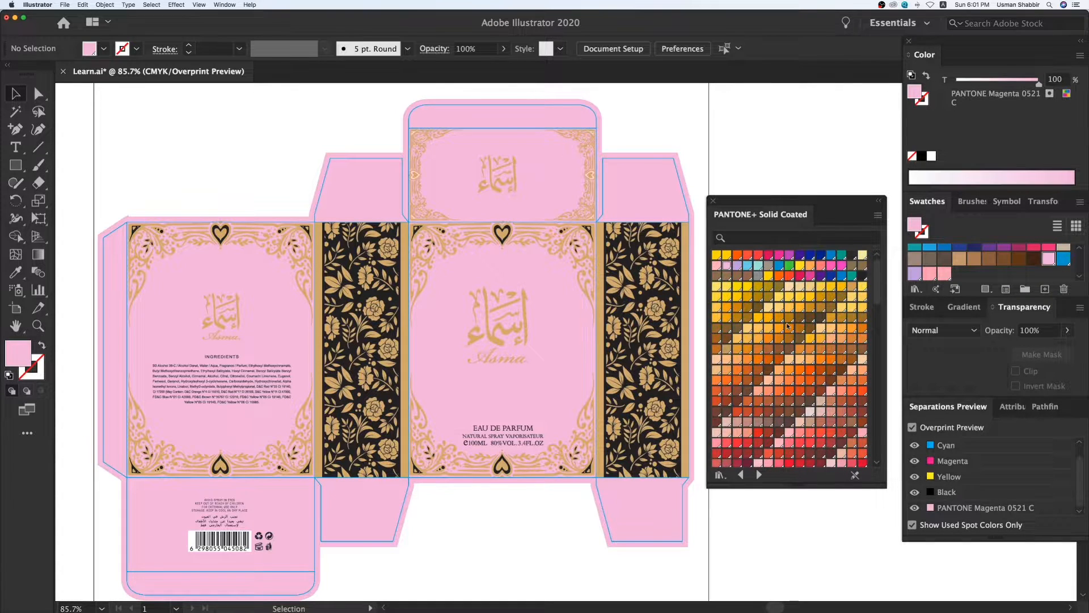
pyautogui.scroll(-5, 788, 326)
pyautogui.click(790, 301)
pyautogui.click(627, 172)
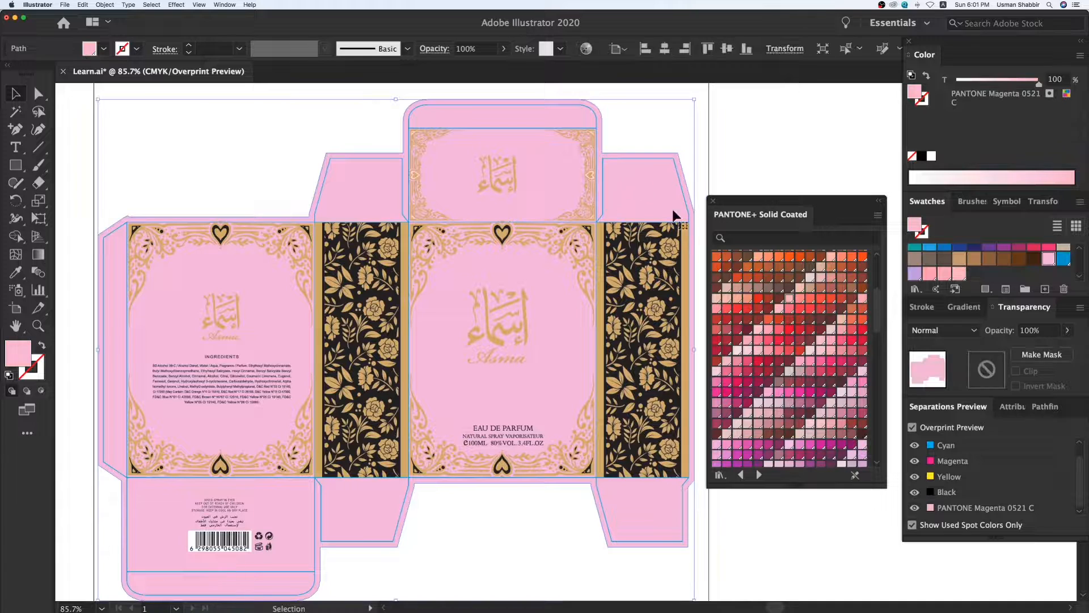
pyautogui.click(821, 341)
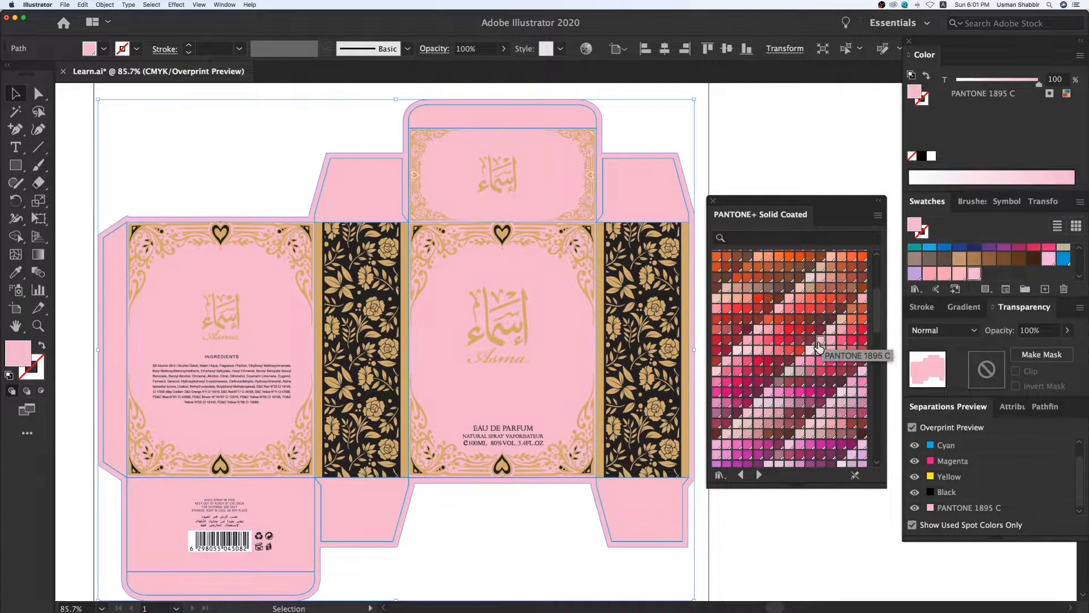
# Try PANTONE 678 C and PANTONE 493 C on the box background, then set its fill to PANTONE 2385 C
pyautogui.click(768, 392)
pyautogui.click(769, 402)
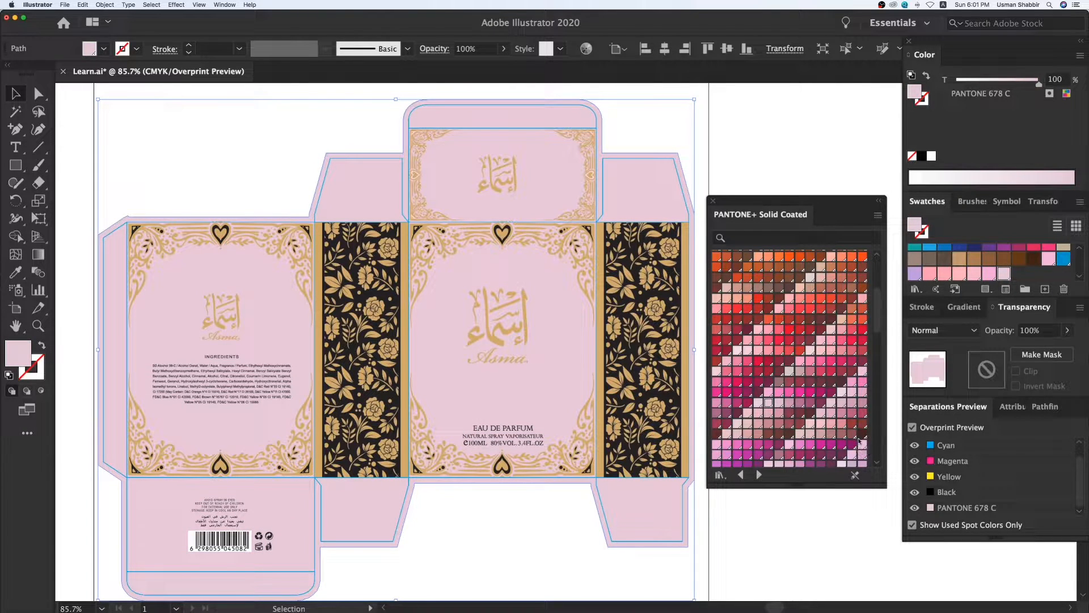
pyautogui.click(841, 424)
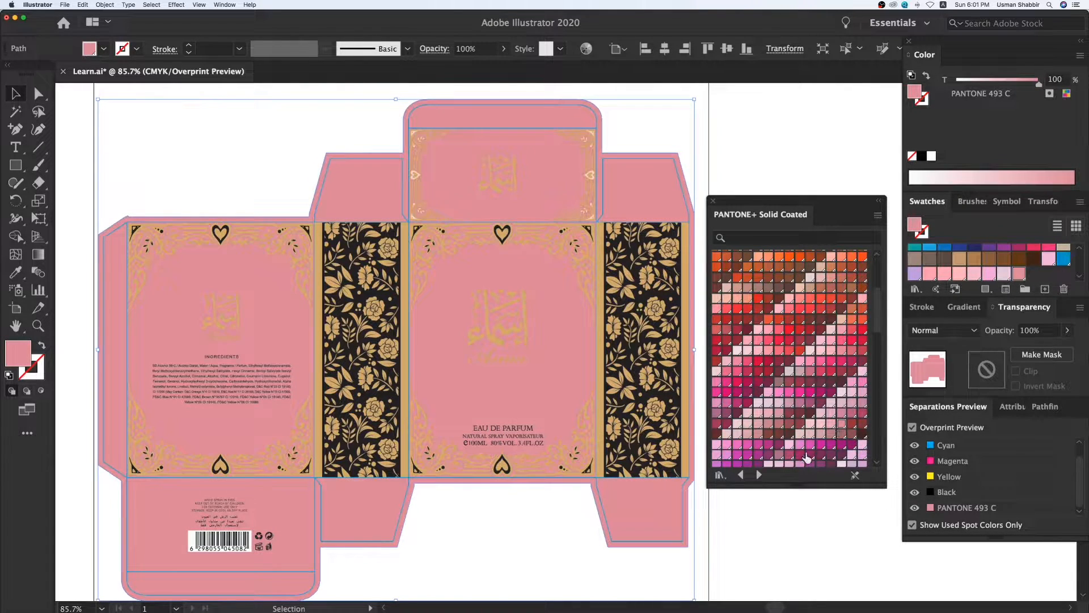
pyautogui.click(809, 446)
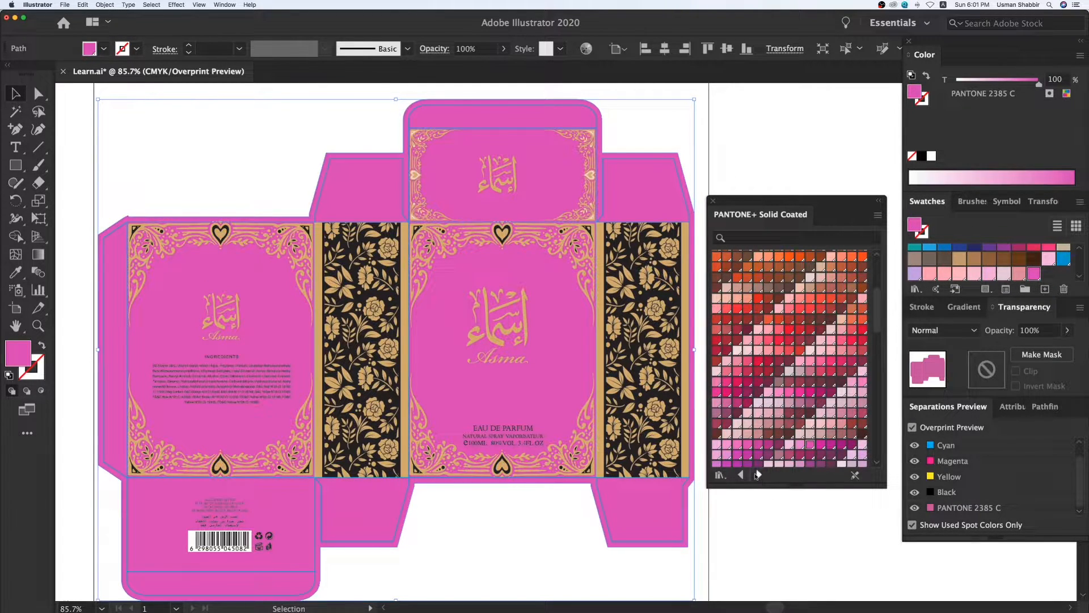
# Browse the other color books, including PANTONE+ Solid Uncoated, TOYO 94 COLOR FINDER, Pastels & Neons, Metallic Coated and Color Bridge Uncoated, and close the library
pyautogui.click(758, 475)
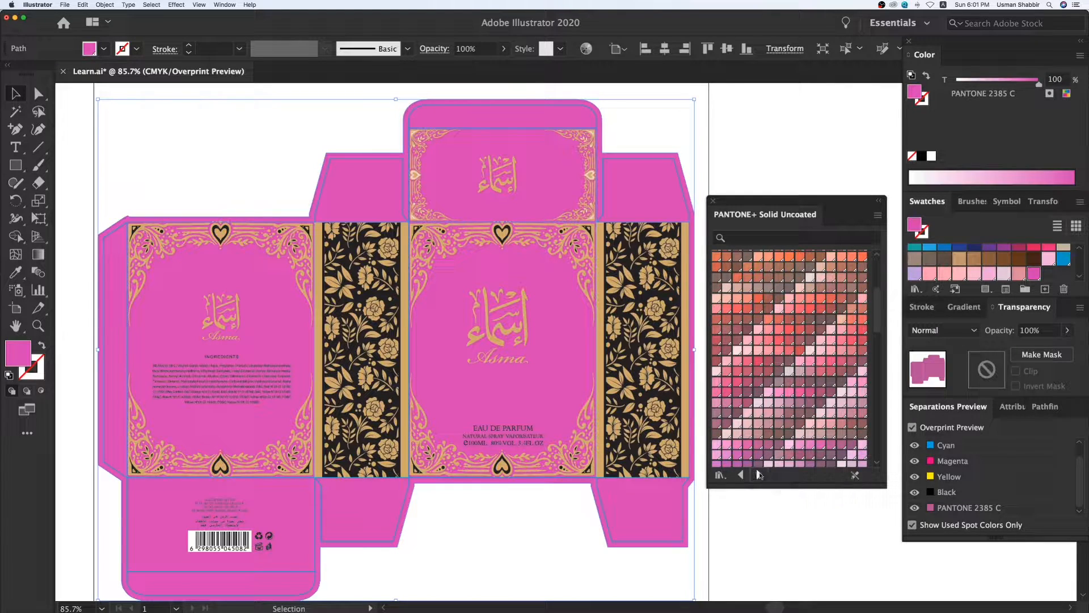
pyautogui.click(759, 475)
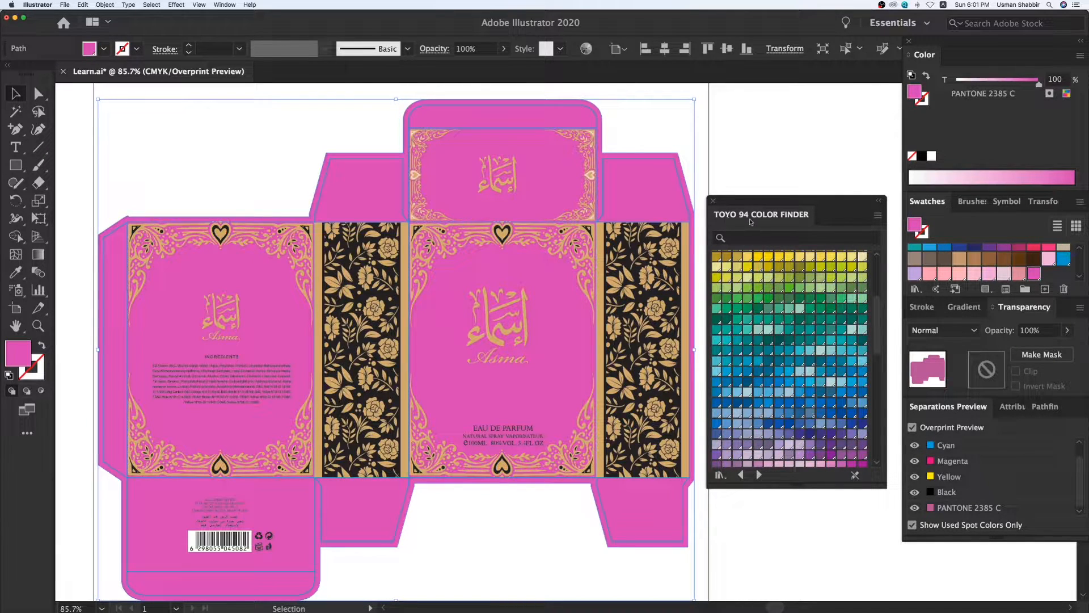
pyautogui.click(740, 475)
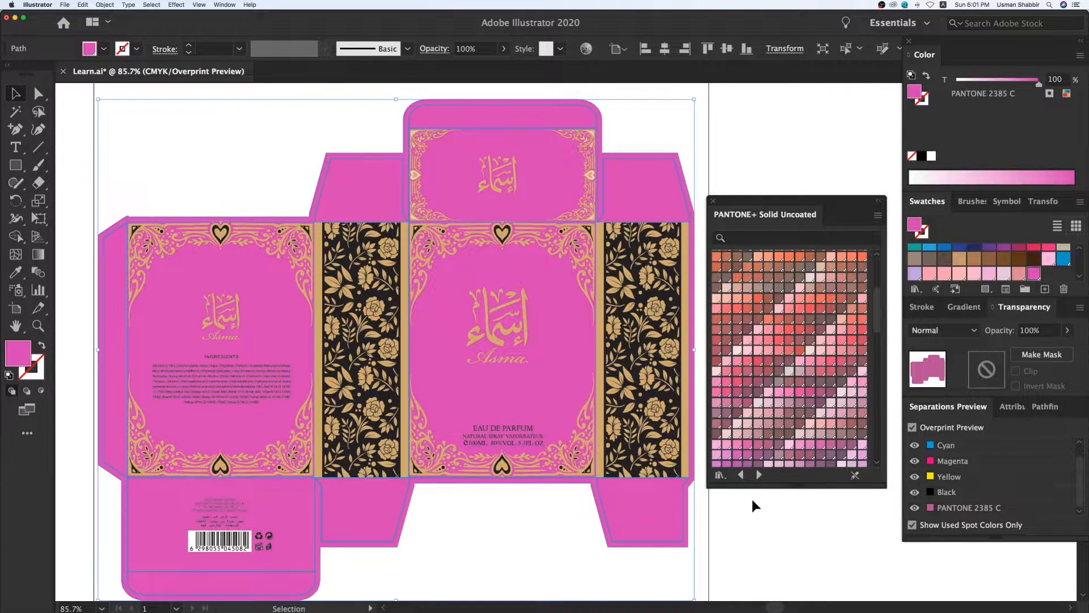
pyautogui.click(740, 474)
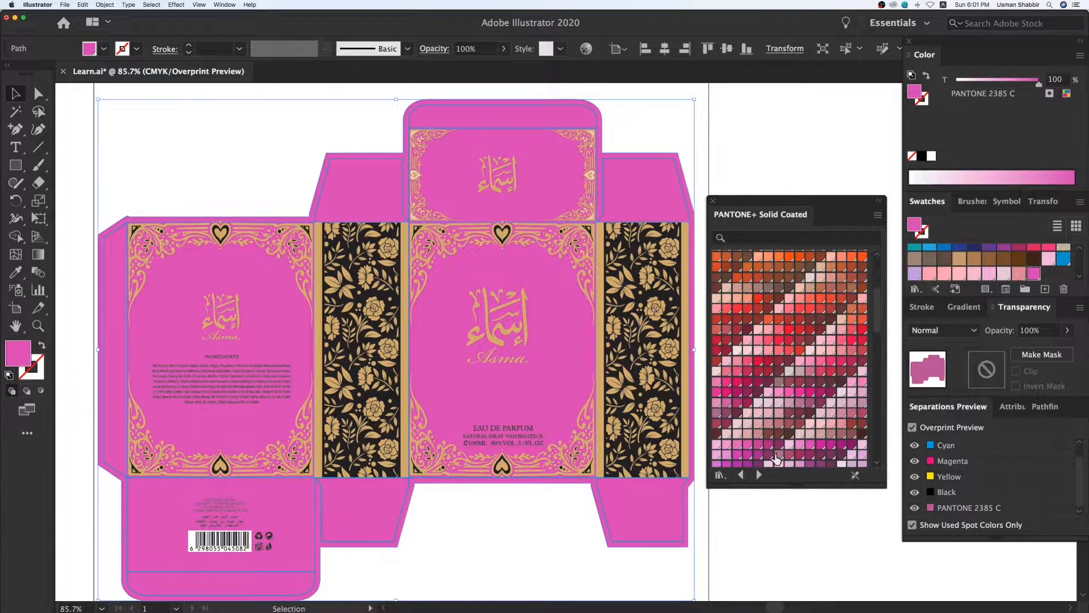
pyautogui.click(740, 475)
pyautogui.click(742, 475)
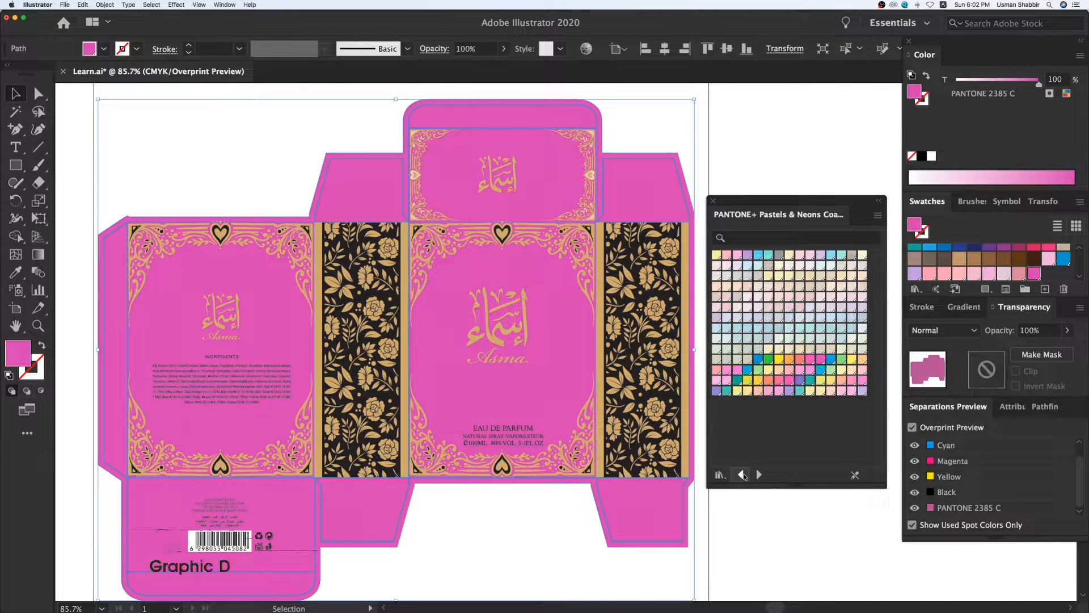
pyautogui.click(742, 475)
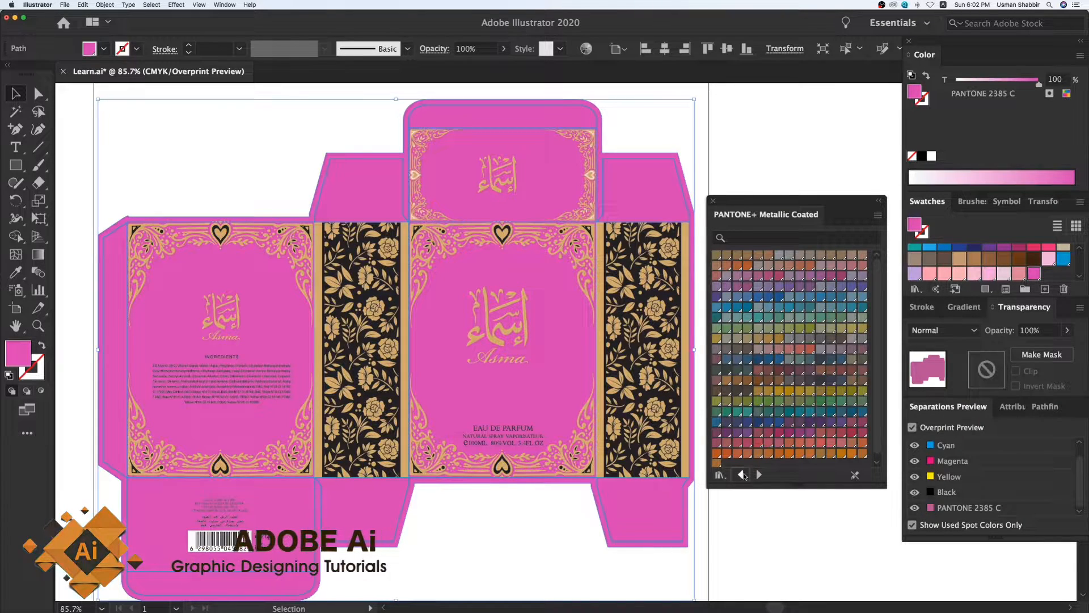
pyautogui.click(742, 474)
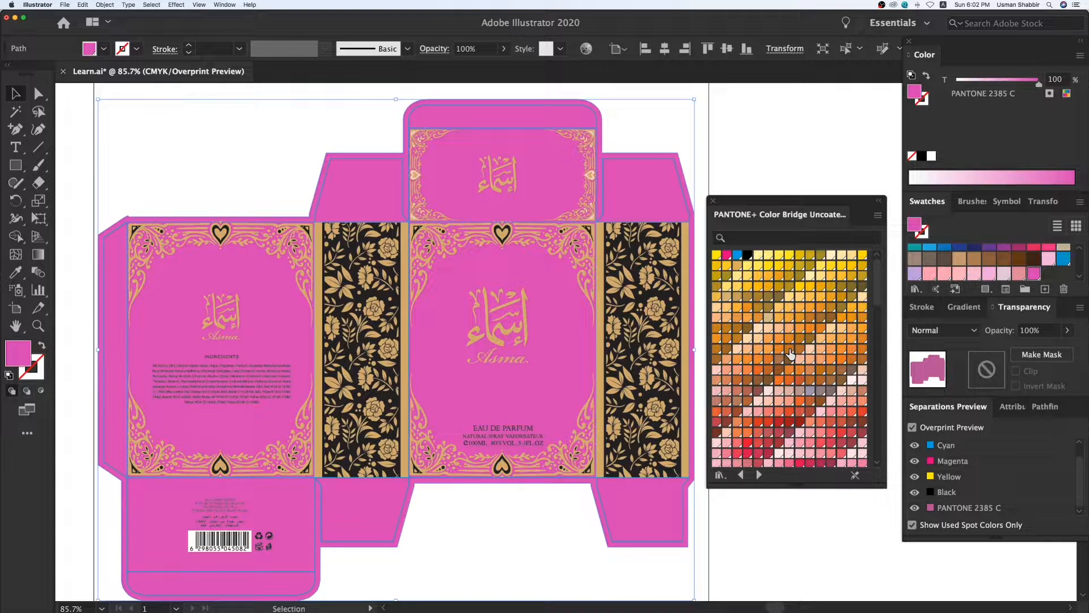
pyautogui.moveTo(790, 354); pyautogui.dragTo(564, 396)
pyautogui.click(714, 202)
pyautogui.hscroll(3, 726, 281)
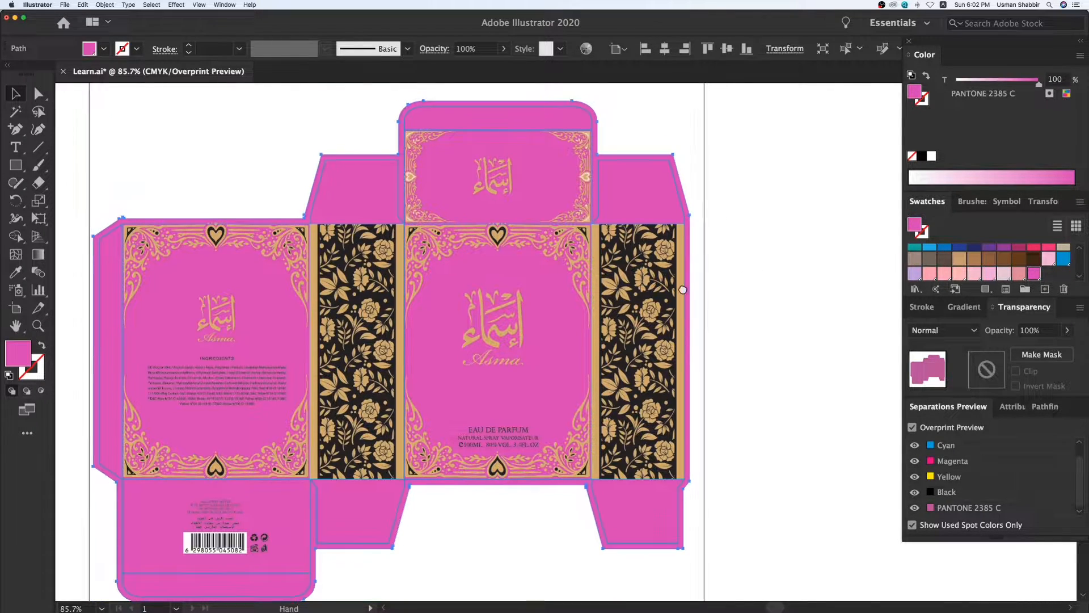
# Draw a square filled with PANTONE 2385 C on the empty canvas beside the box layout
pyautogui.click(722, 291)
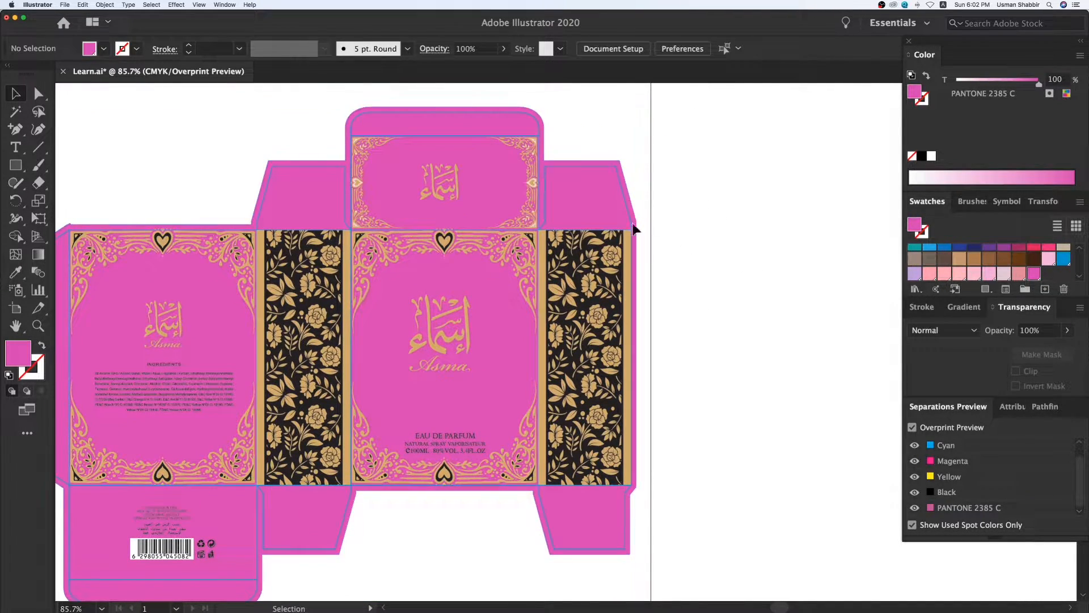
pyautogui.click(574, 202)
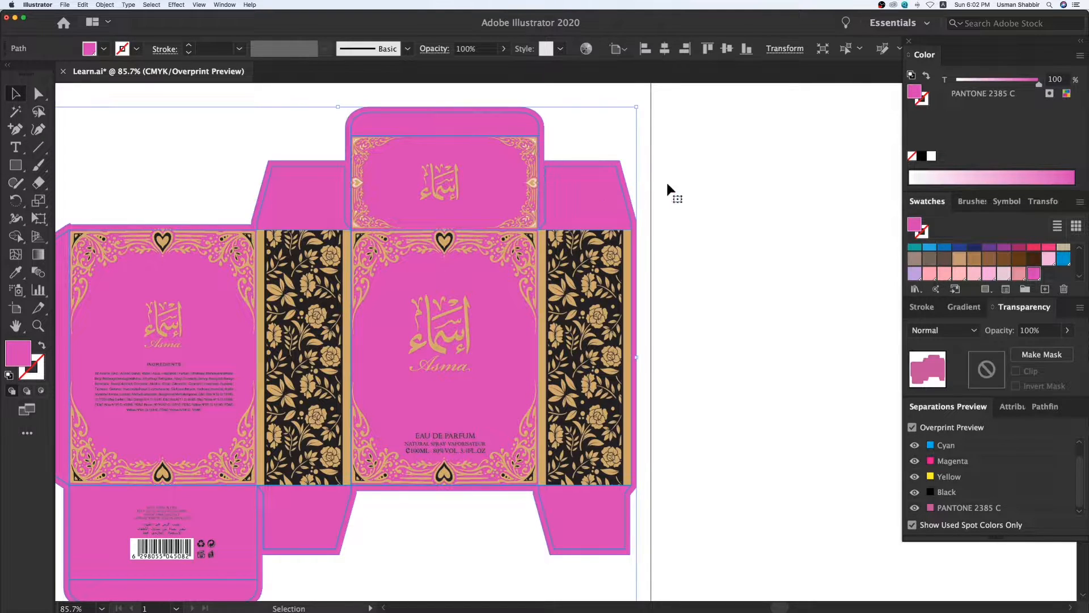
pyautogui.click(826, 149)
pyautogui.click(15, 165)
pyautogui.moveTo(699, 165); pyautogui.dragTo(816, 284)
pyautogui.press('v')
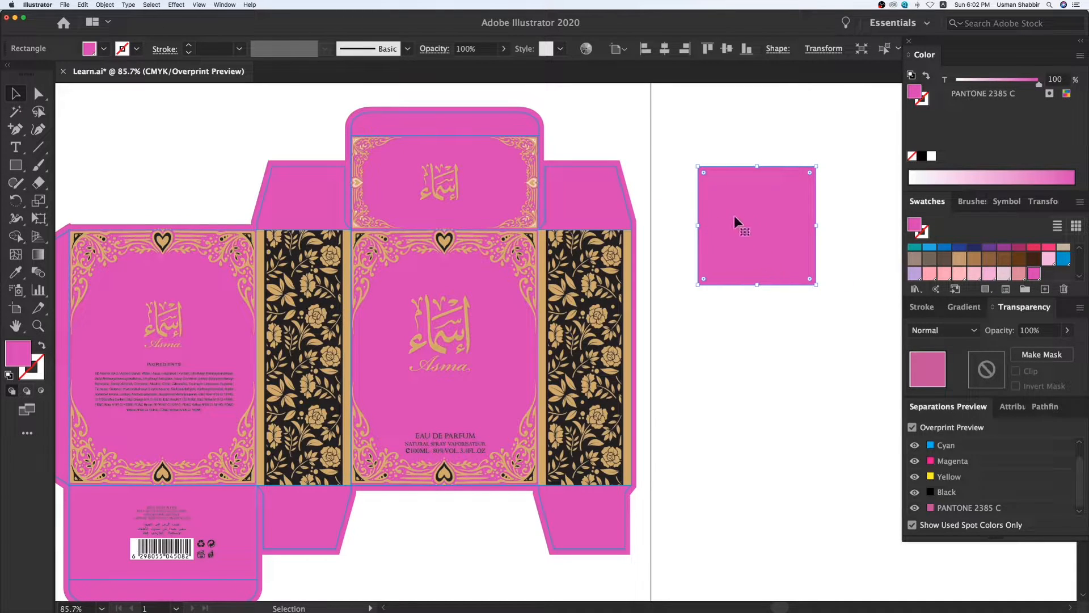
# Convert the square's PANTONE 2385 C fill to CMYK and move the square closer to the box
pyautogui.click(1067, 93)
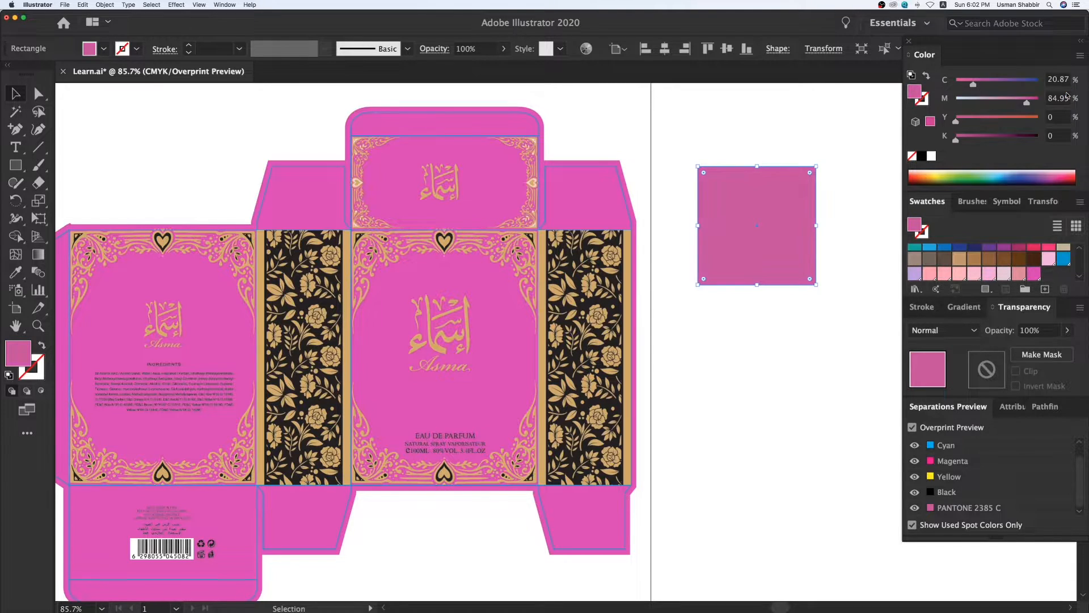
pyautogui.moveTo(553, 136); pyautogui.dragTo(849, 346)
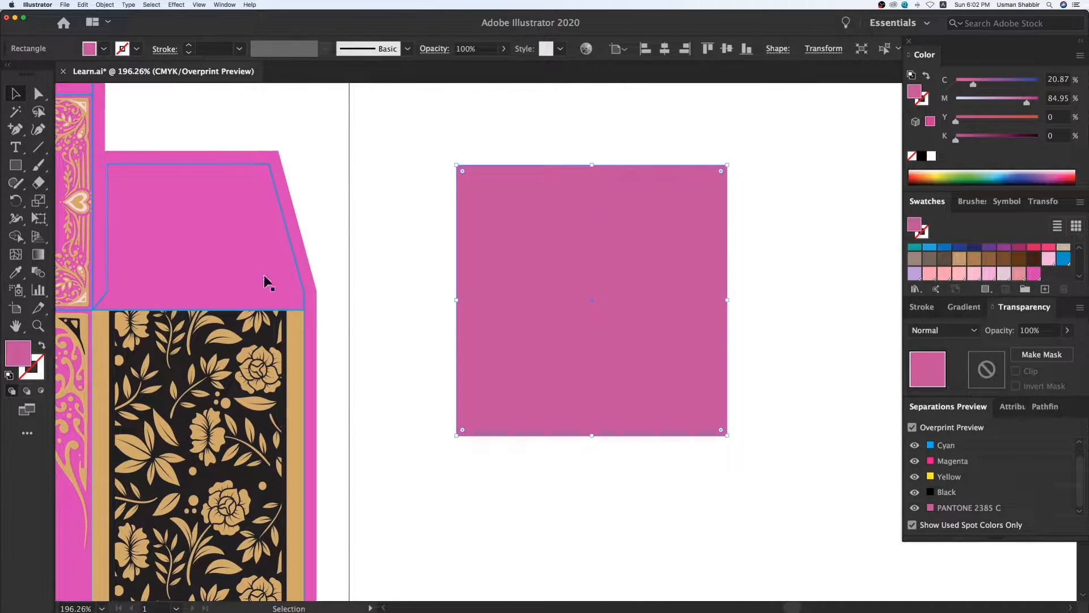
pyautogui.click(332, 294)
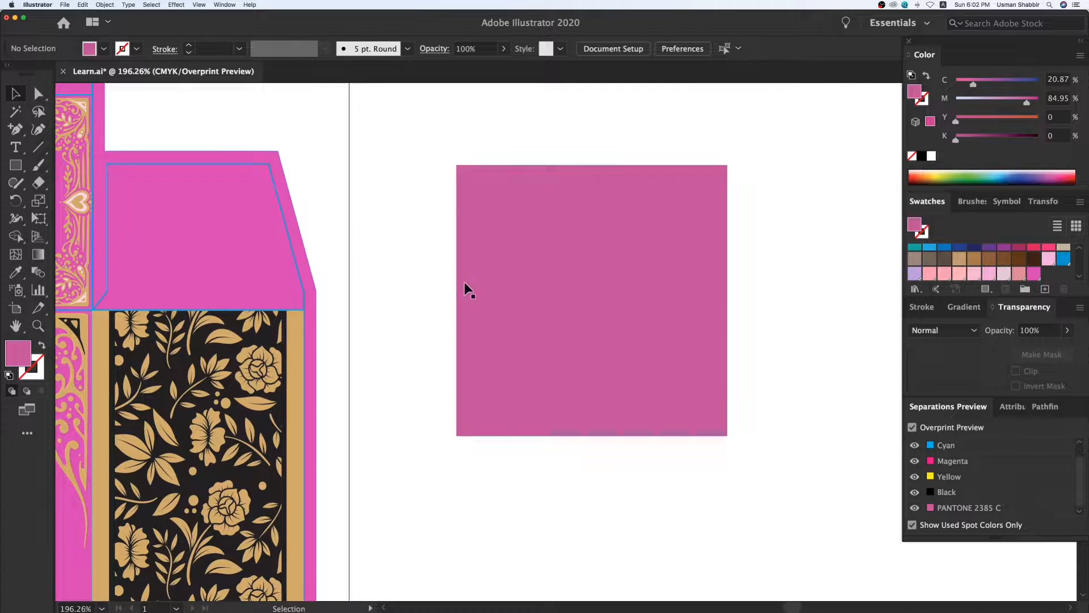
pyautogui.moveTo(495, 286); pyautogui.dragTo(417, 286)
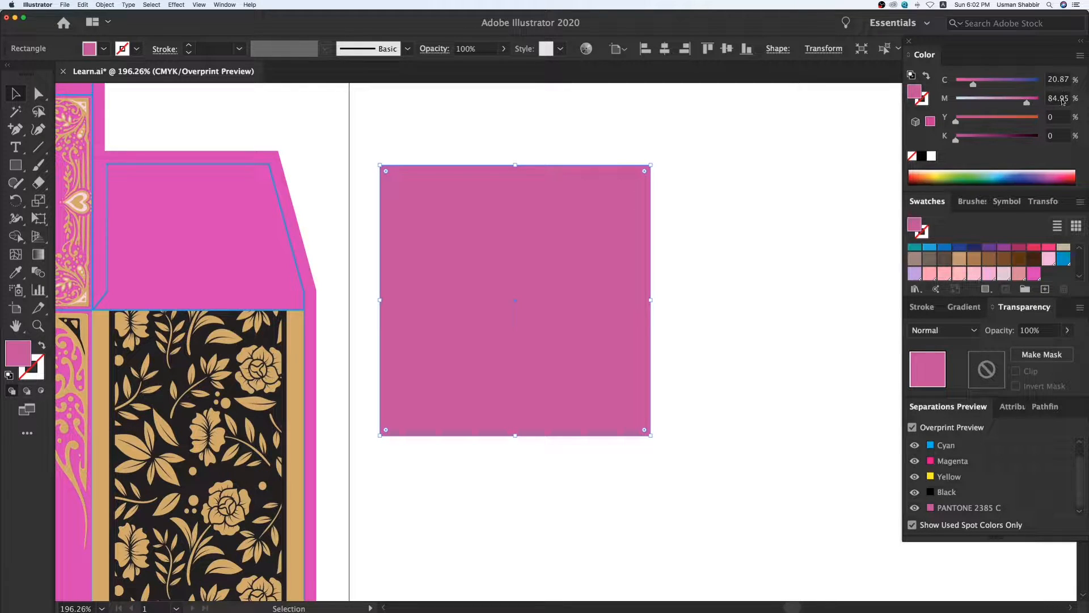
# Refill the square with the PANTONE 2385 C swatch, convert that fill to CMYK again and clear the selection
pyautogui.click(1034, 277)
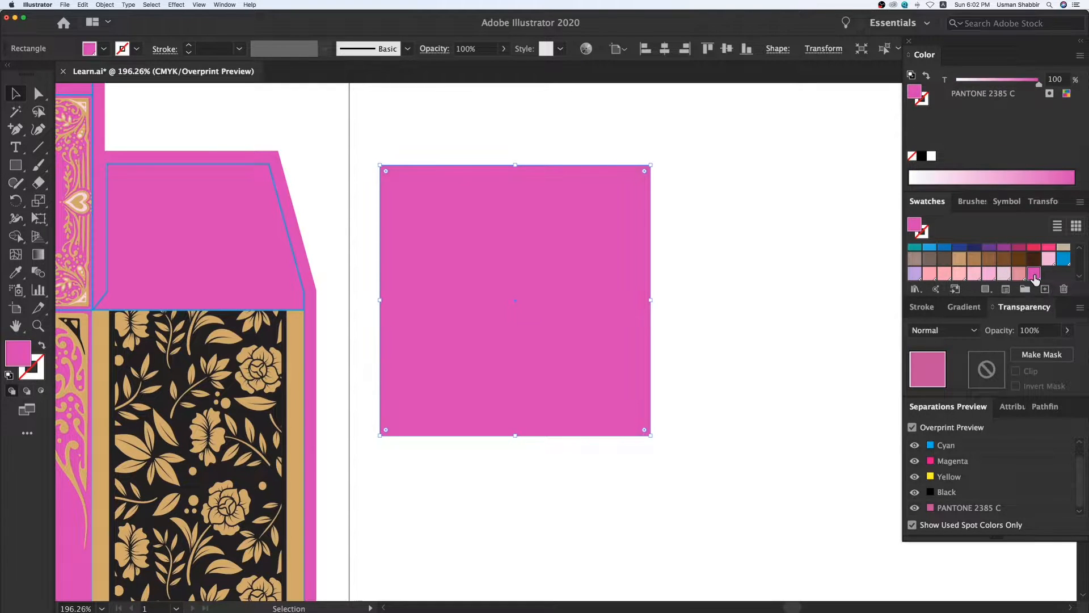
pyautogui.click(1067, 95)
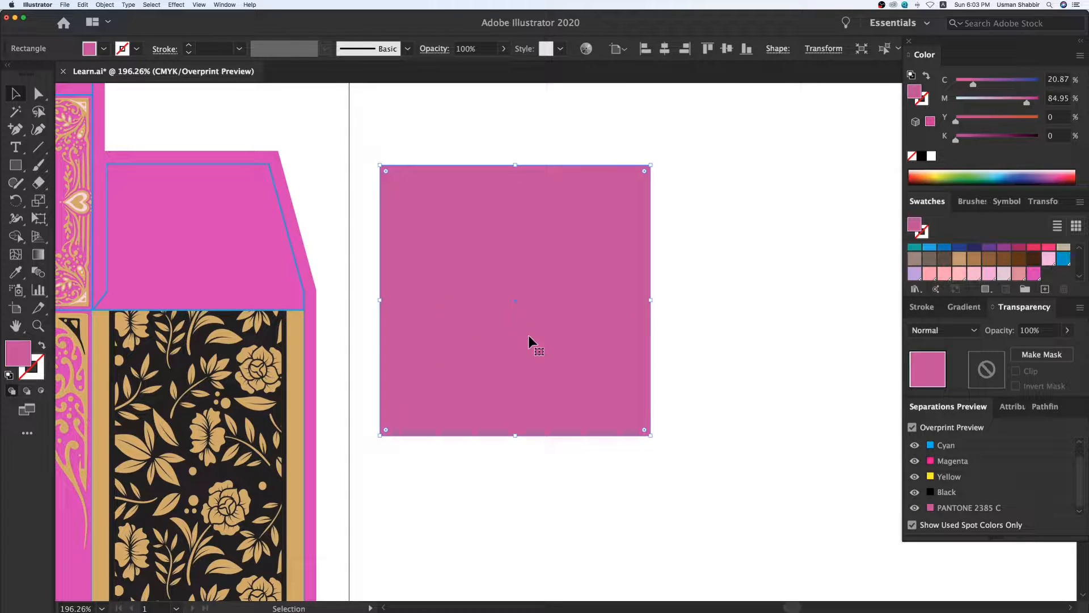
pyautogui.click(332, 340)
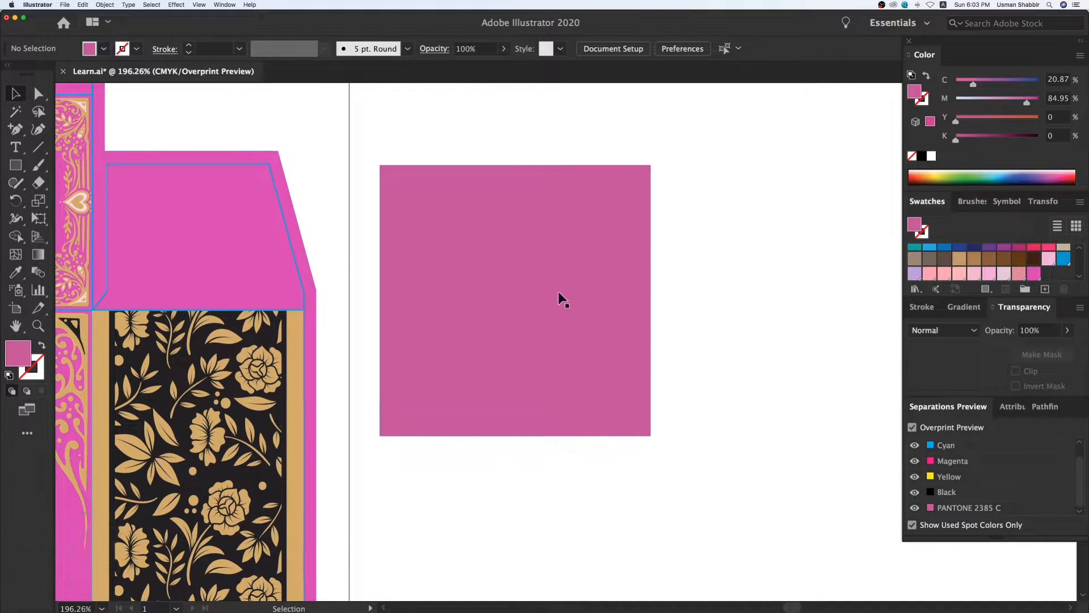
# Draw a second rectangle beside the CMYK square, fill it with the box's PANTONE 2385 C and line up their upper edges
pyautogui.moveTo(534, 305); pyautogui.dragTo(427, 312)
pyautogui.press('m')
pyautogui.moveTo(570, 169); pyautogui.dragTo(786, 443)
pyautogui.press('i')
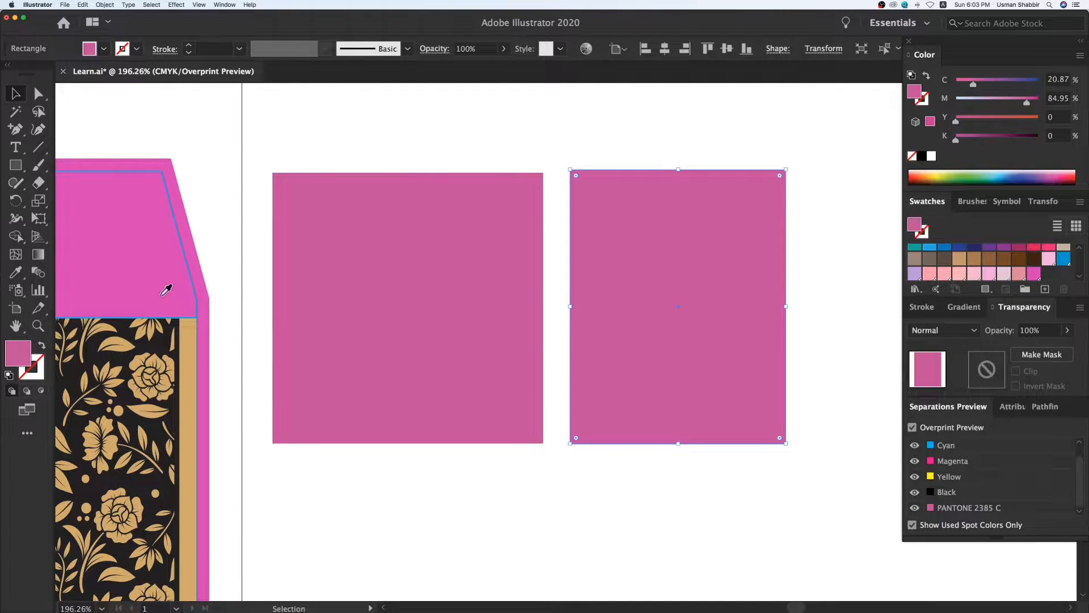
pyautogui.click(153, 276)
pyautogui.press('v')
pyautogui.moveTo(604, 342); pyautogui.dragTo(604, 346)
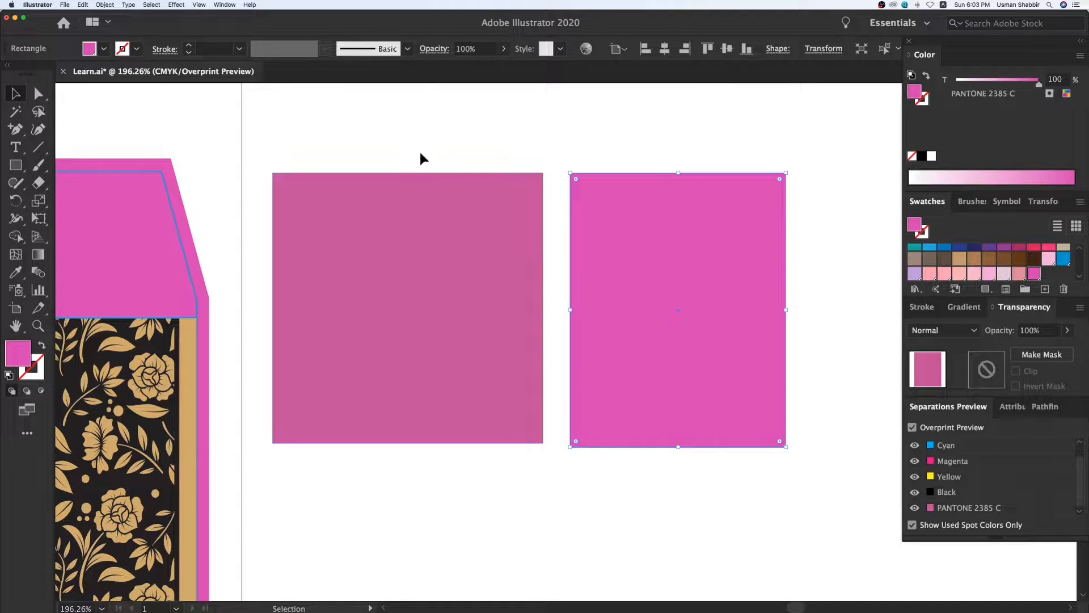
# Select the CMYK square and the Pantone rectangle in turn to compare their color definitions
pyautogui.click(421, 295)
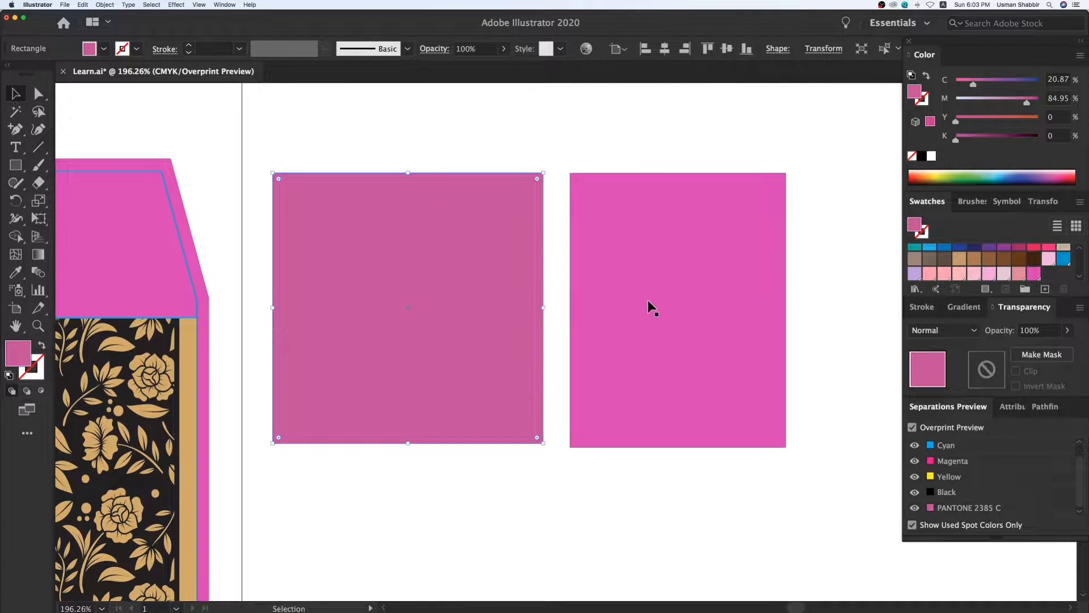
pyautogui.click(703, 317)
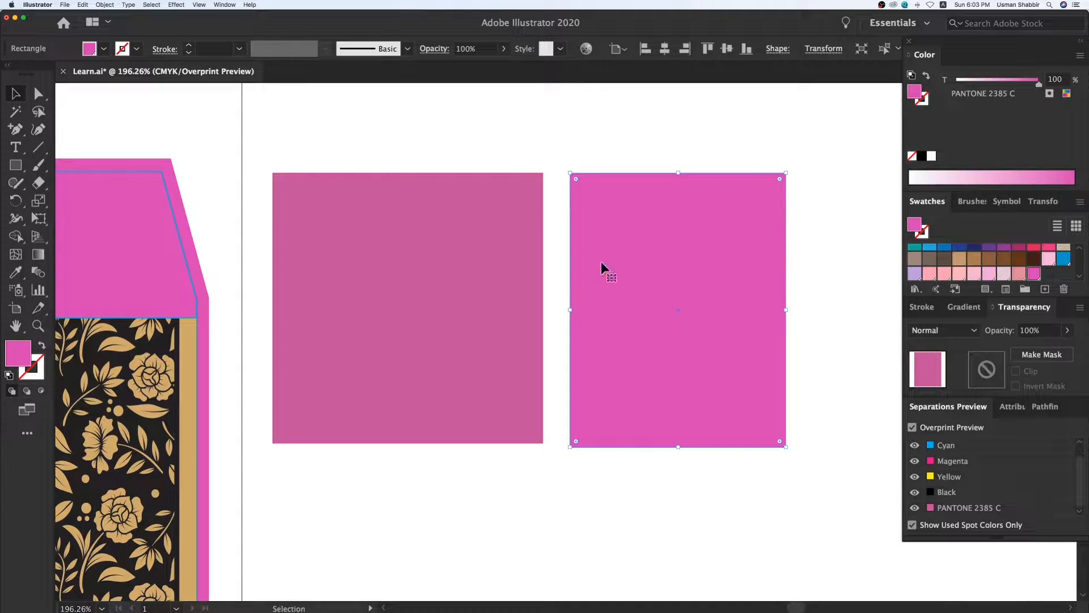
pyautogui.click(406, 260)
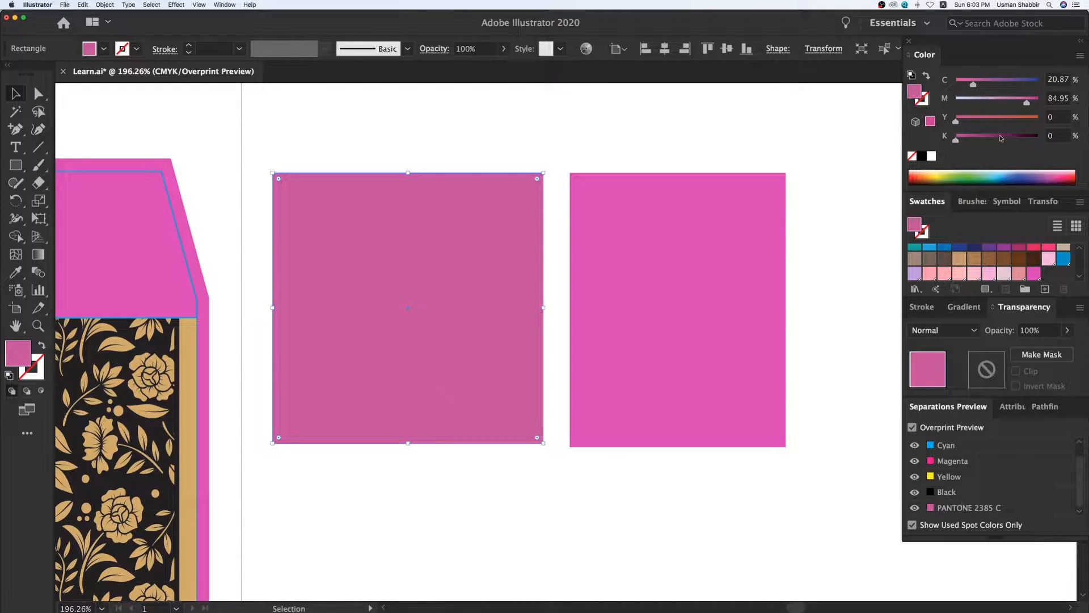
# Try 26% cyan and 73% magenta on the CMYK square, then resample PANTONE 2385 C, convert it to CMYK and compare both fills
pyautogui.moveTo(1027, 101); pyautogui.dragTo(978, 84)
pyautogui.moveTo(978, 84); pyautogui.dragTo(977, 84)
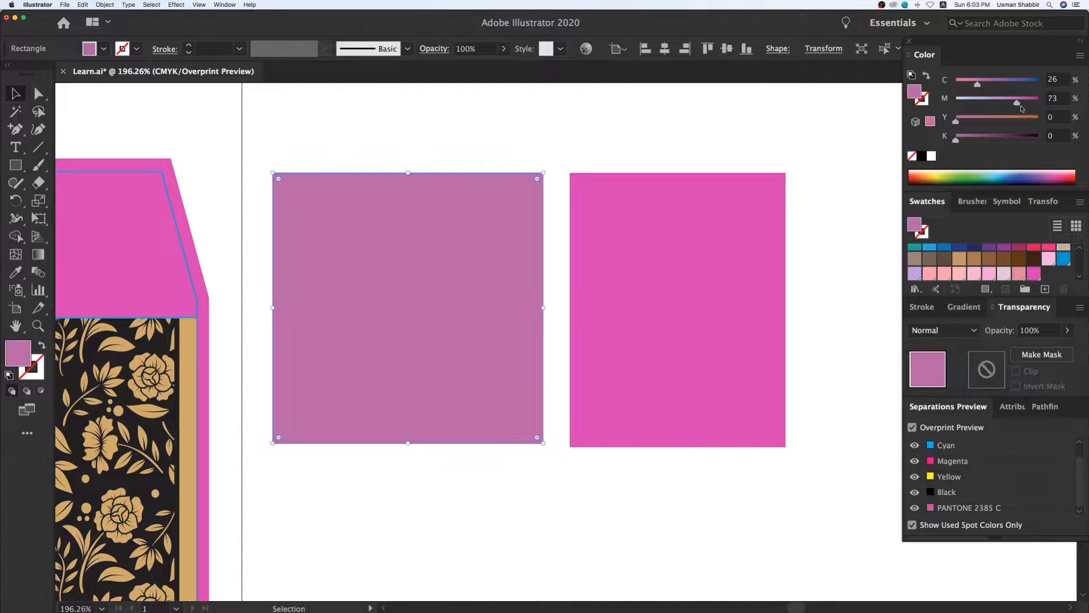
pyautogui.press('i')
pyautogui.click(646, 349)
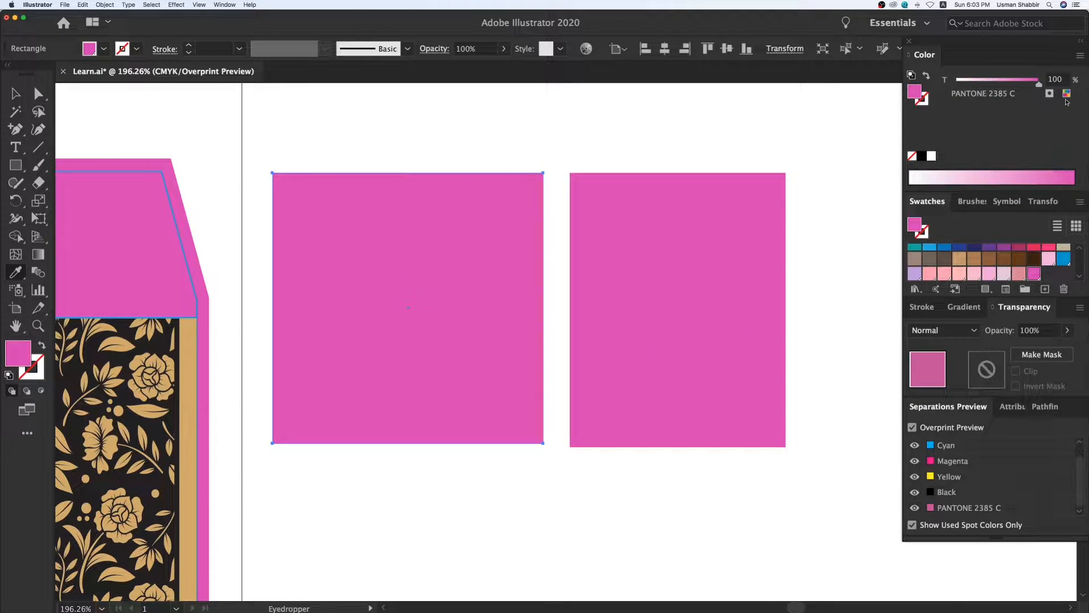
pyautogui.click(1067, 94)
pyautogui.press('v')
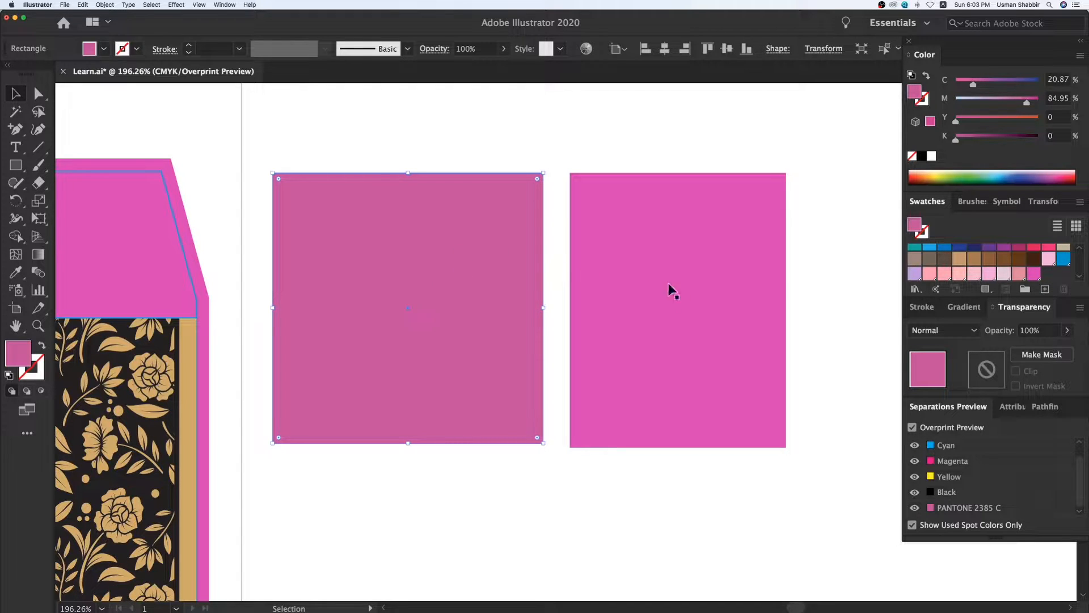
pyautogui.click(685, 295)
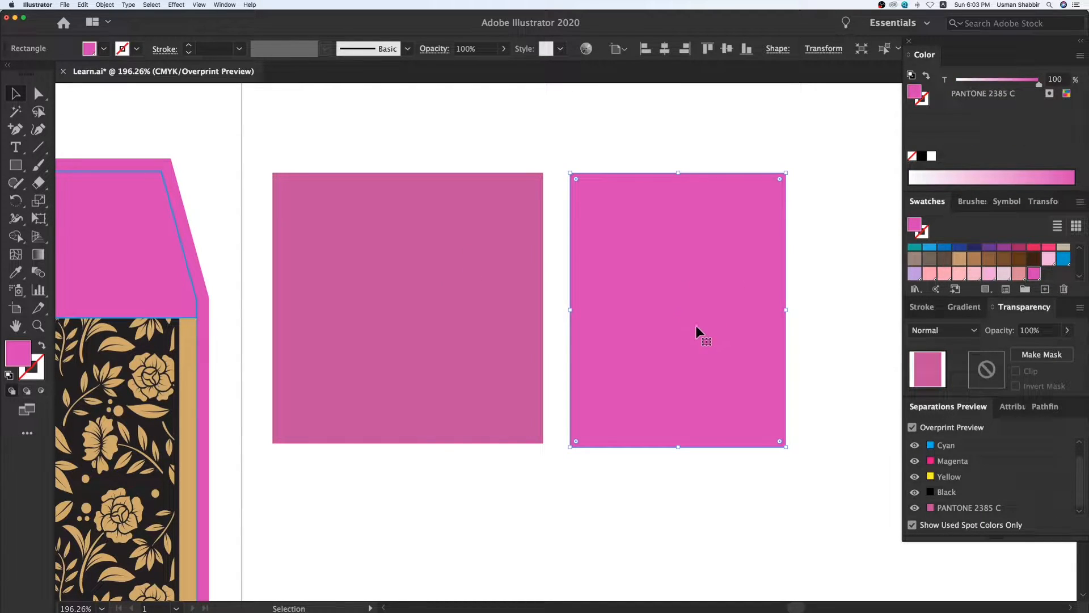
pyautogui.click(364, 304)
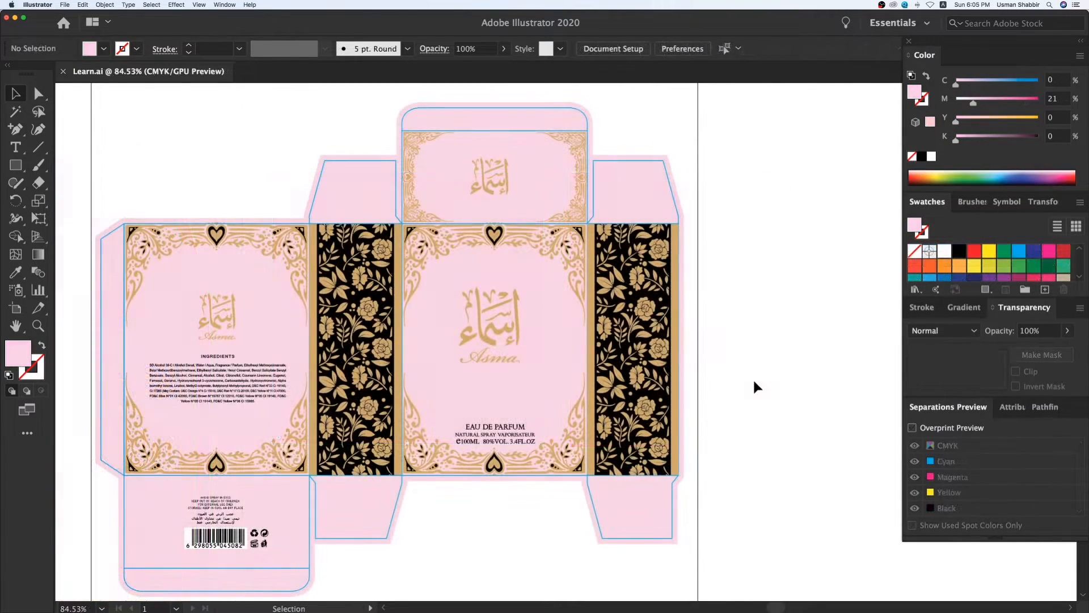
# Try moving the floral side pattern, the pink box background and the front text, undoing each move
pyautogui.click(665, 352)
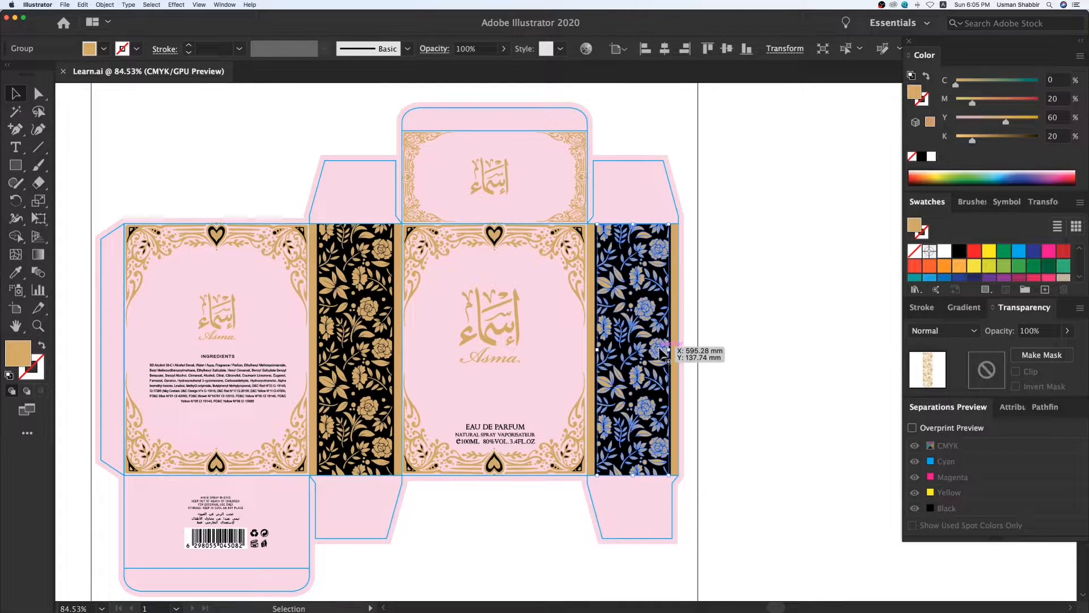
pyautogui.moveTo(660, 354); pyautogui.dragTo(688, 353)
pyautogui.press('super+z')
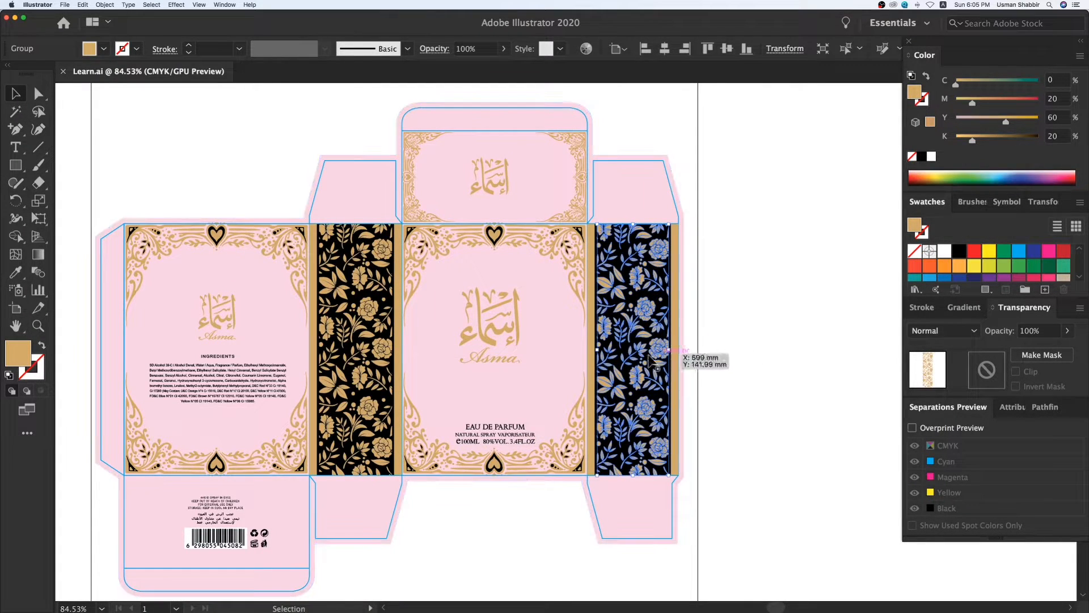
pyautogui.moveTo(668, 194); pyautogui.dragTo(699, 171)
pyautogui.press('super+z')
pyautogui.click(741, 275)
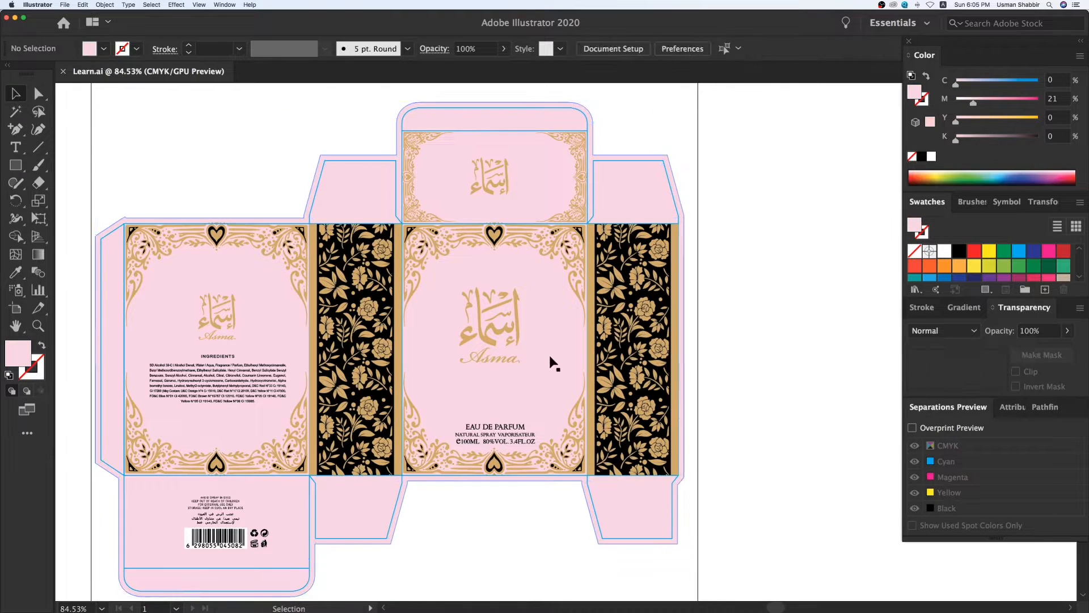
pyautogui.moveTo(513, 428); pyautogui.dragTo(528, 397)
pyautogui.press('super+z')
pyautogui.click(794, 389)
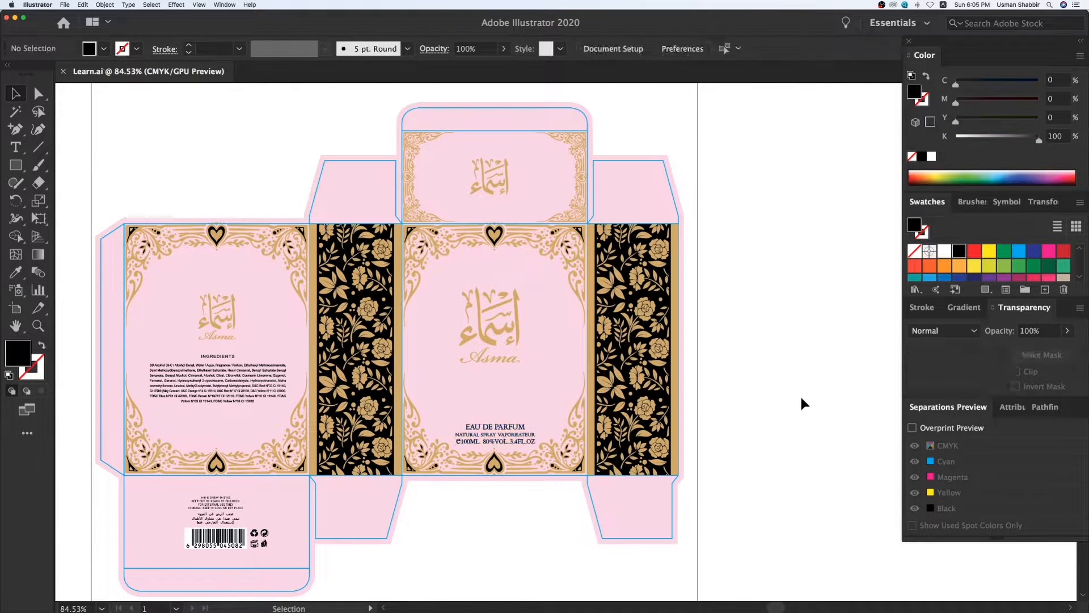
# Turn on Overprint Preview and toggle the Black, Yellow, Magenta and Cyan plates off and on to inspect the separations
pyautogui.click(912, 427)
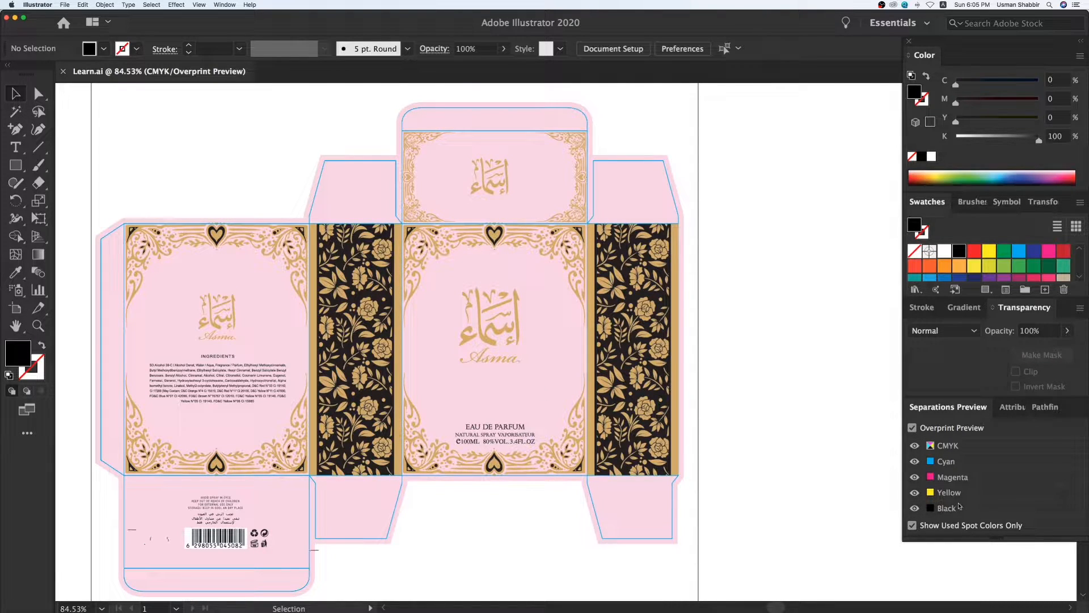
pyautogui.click(914, 508)
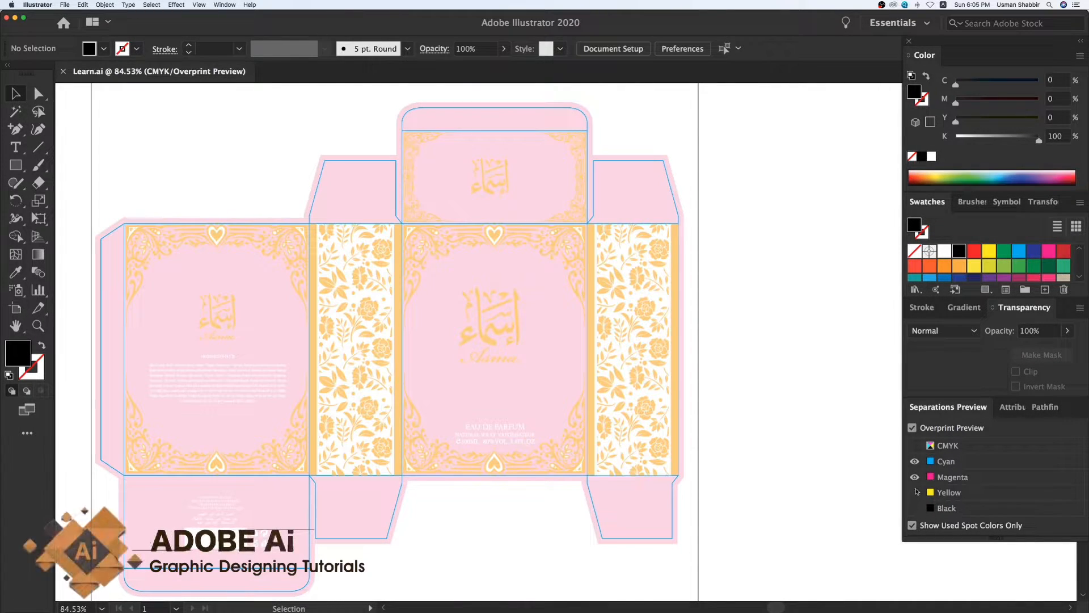
pyautogui.click(915, 477)
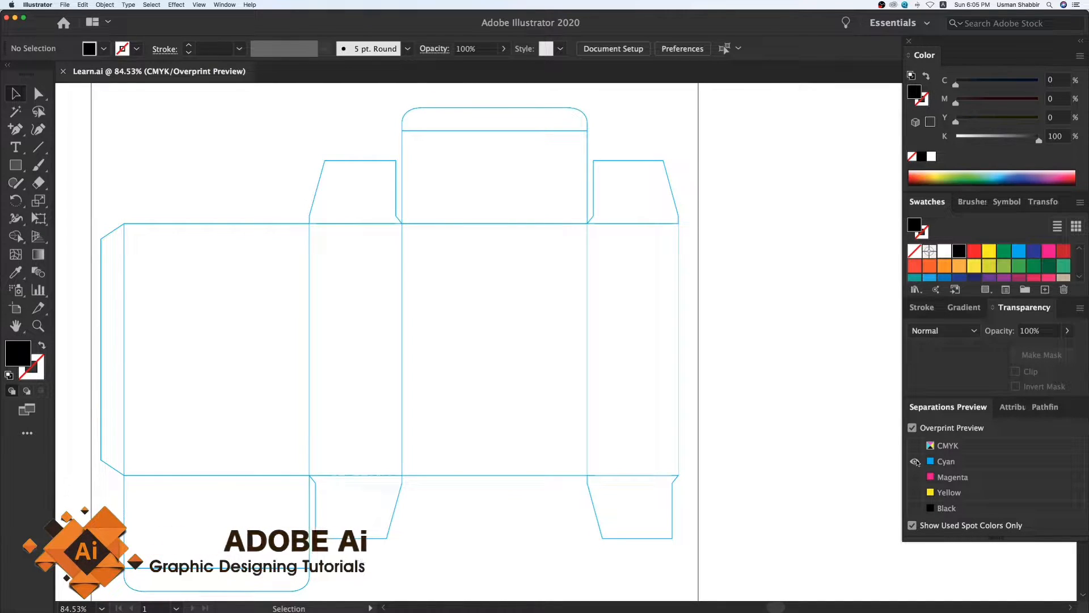
pyautogui.click(915, 477)
pyautogui.click(915, 492)
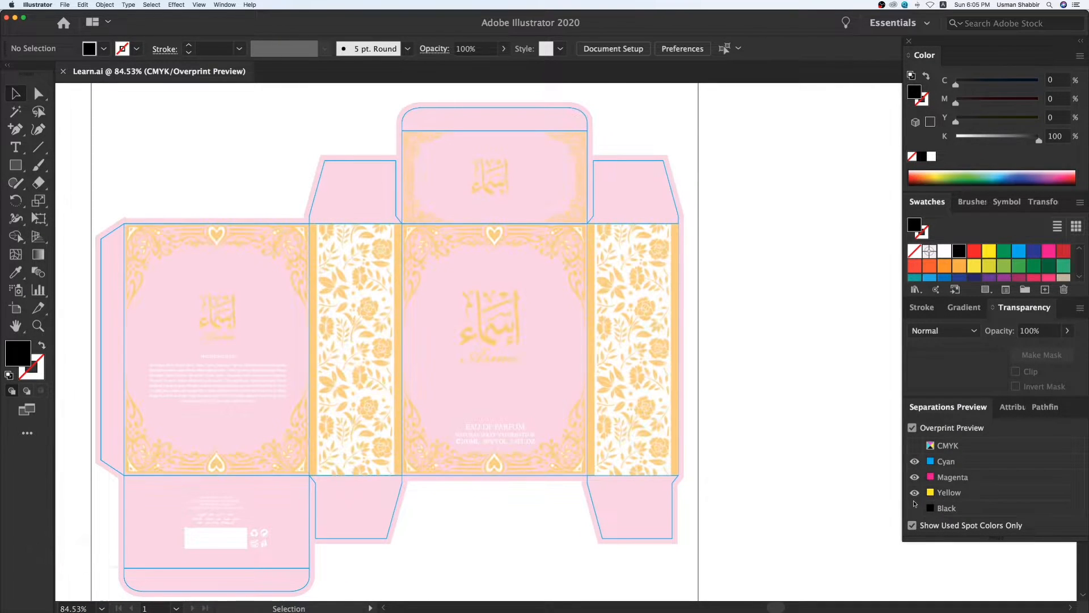
pyautogui.click(915, 508)
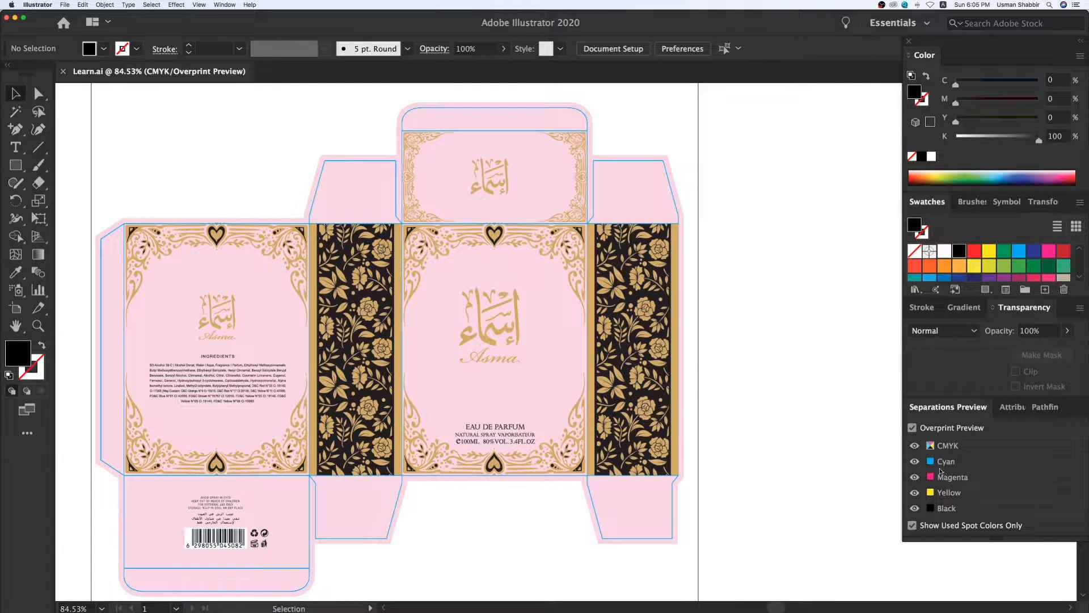
pyautogui.click(915, 462)
pyautogui.click(915, 461)
# Define a new spot color swatch named "pink" from the box background's fill, keeping its CMYK values
pyautogui.click(634, 192)
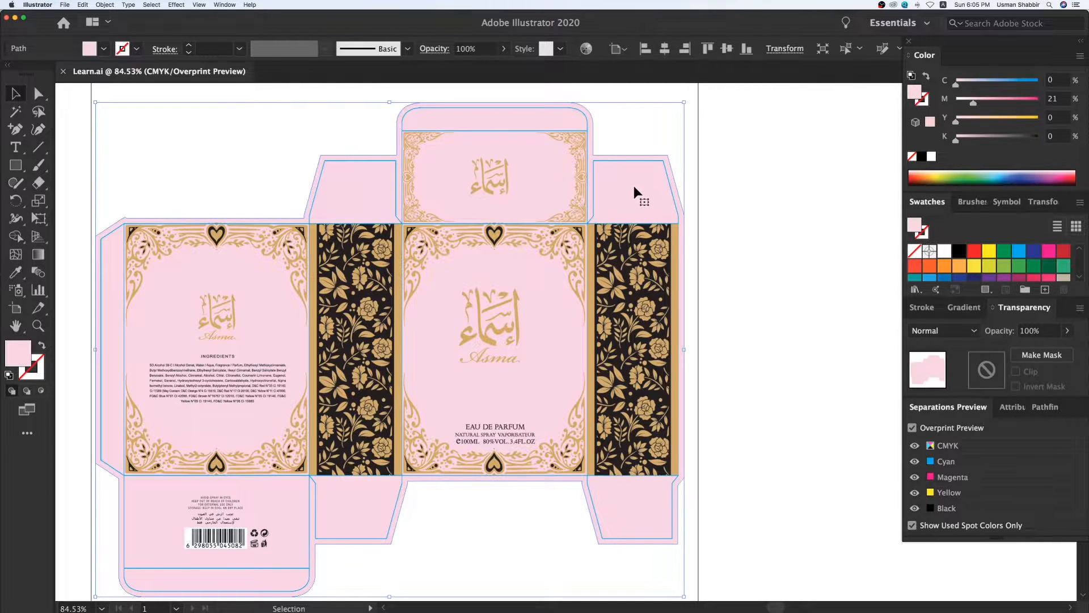
pyautogui.click(1080, 55)
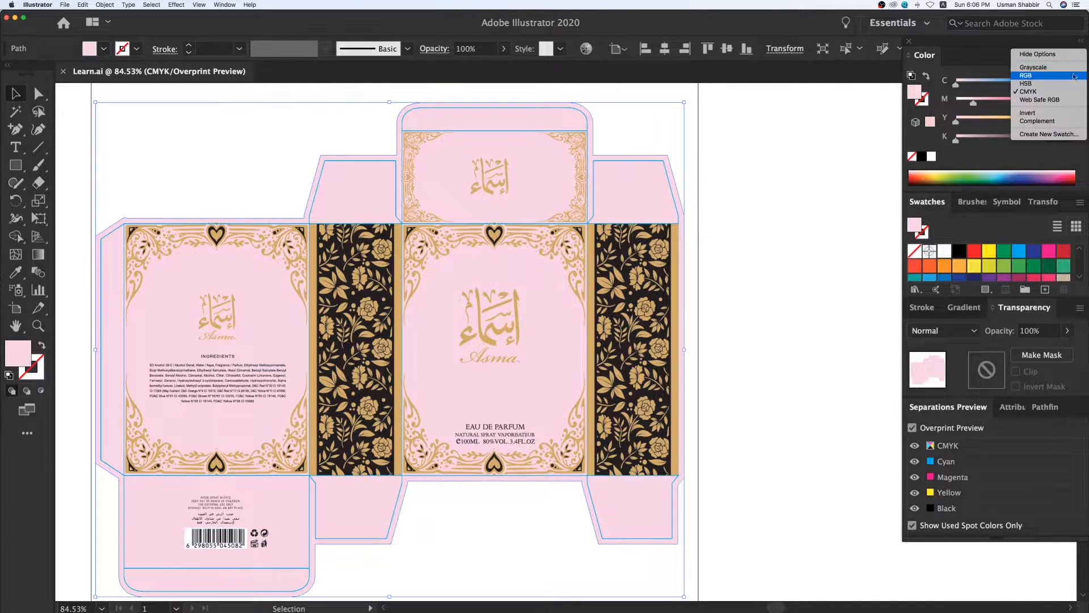
pyautogui.click(1058, 135)
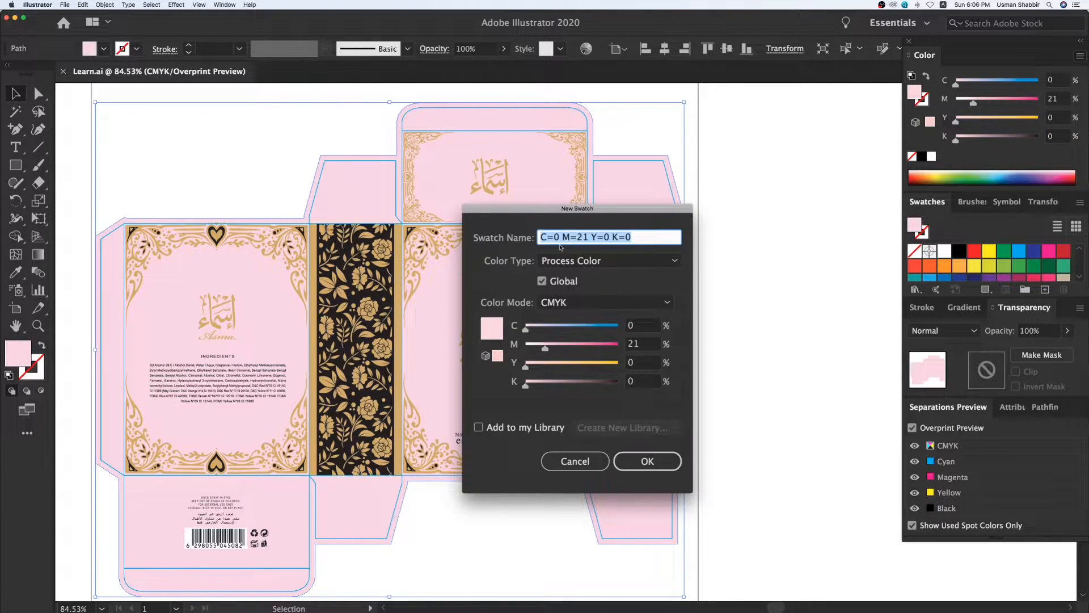
pyautogui.write('pink')
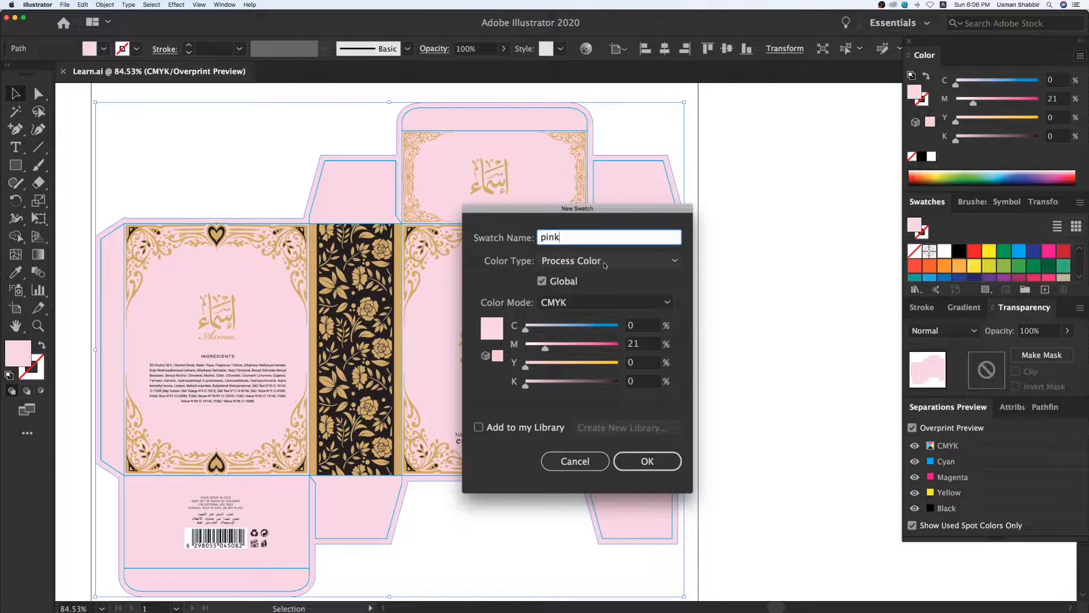
pyautogui.click(583, 266)
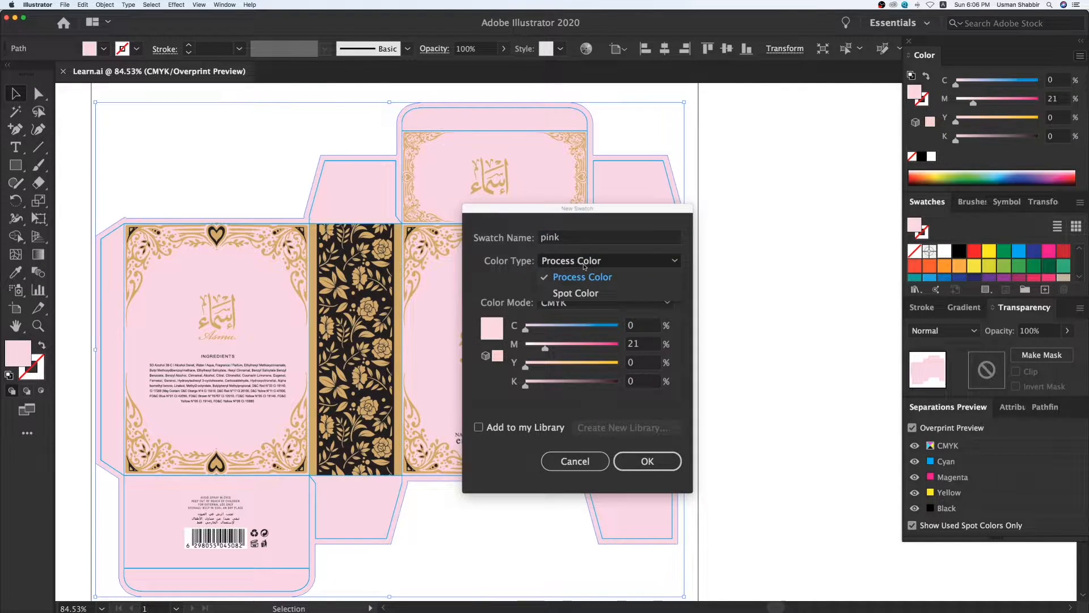
pyautogui.click(578, 294)
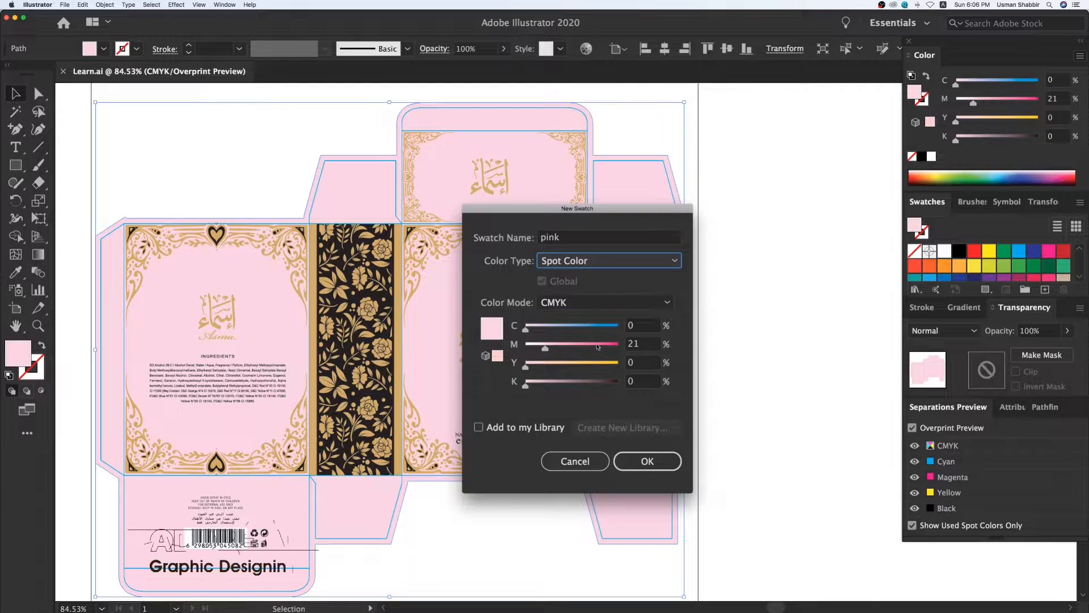
pyautogui.press('Return')
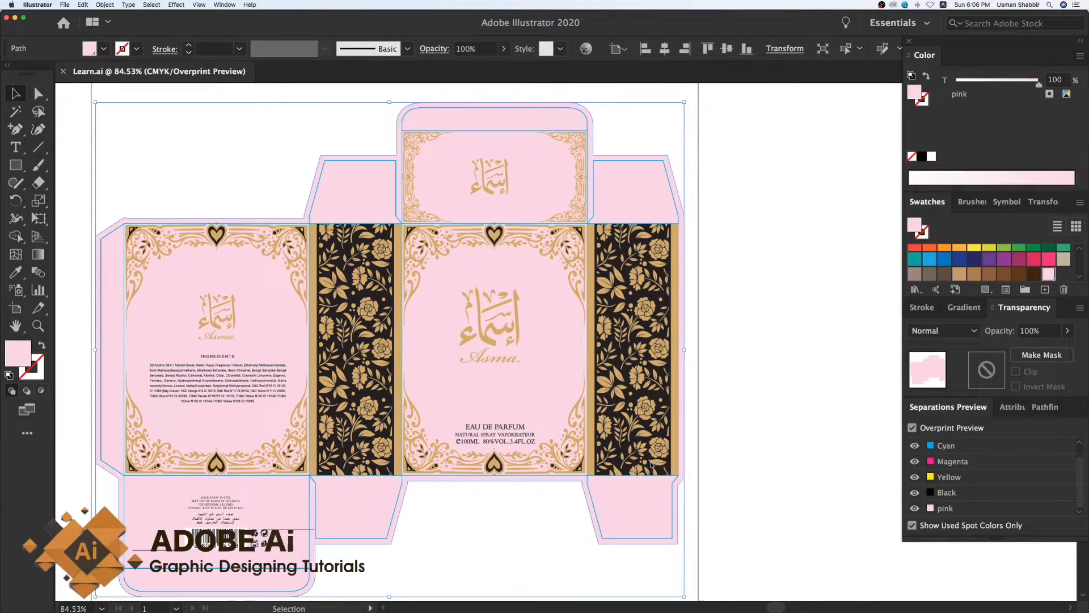
pyautogui.click(697, 219)
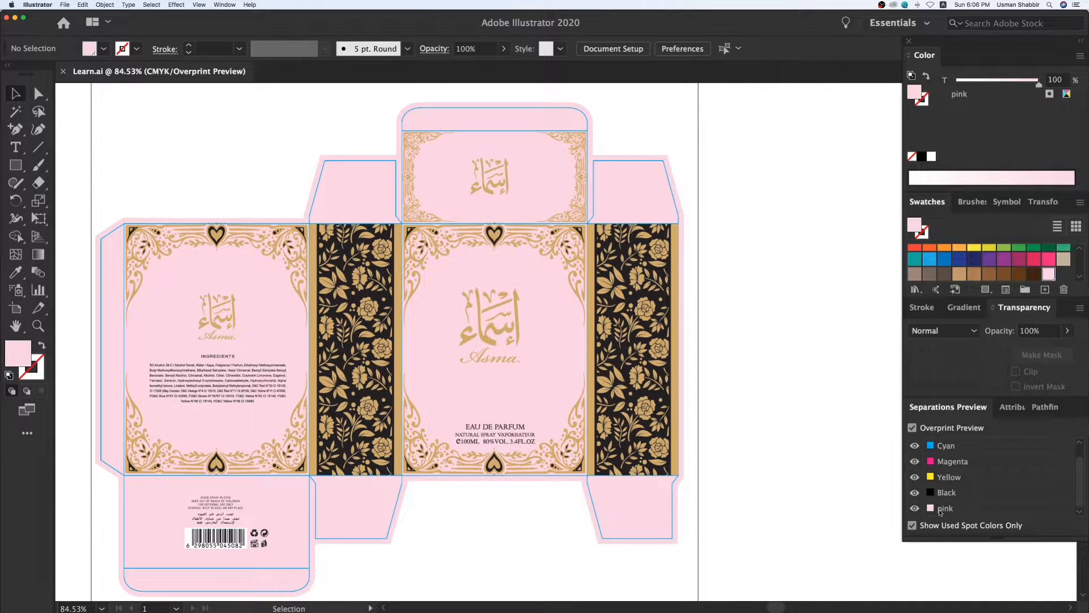
# Select the pink box background and toggle the pink plate off and on to inspect its separation
pyautogui.click(628, 170)
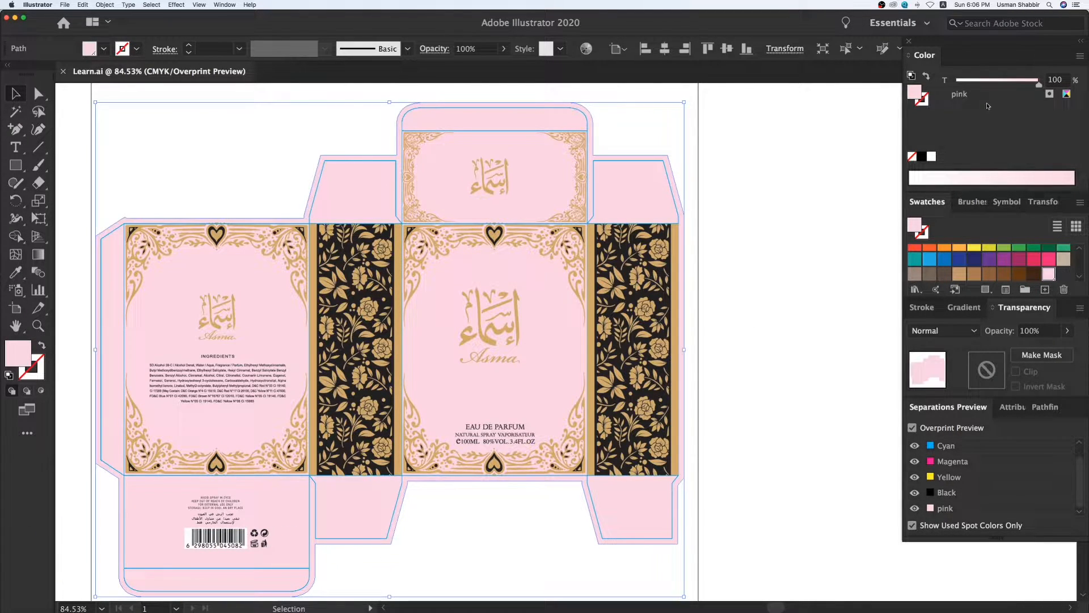
pyautogui.click(915, 508)
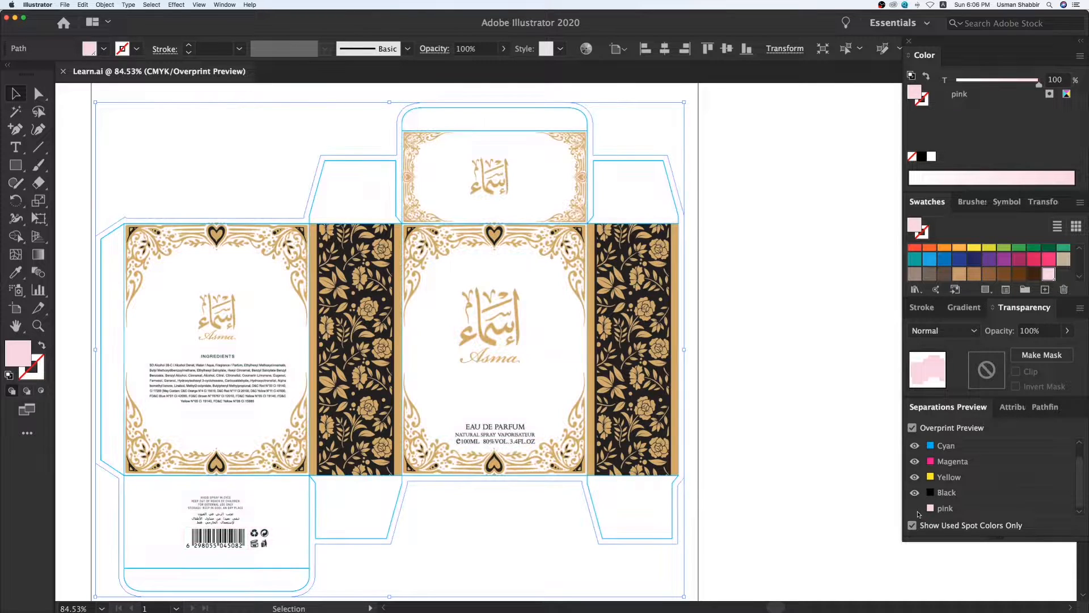
pyautogui.click(914, 508)
pyautogui.click(918, 513)
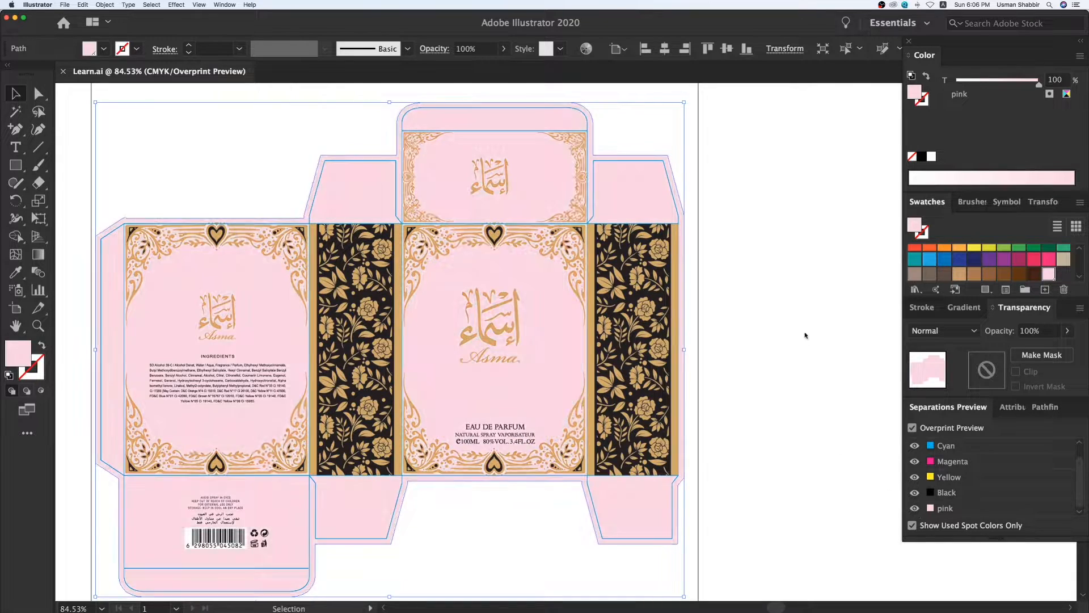
pyautogui.click(805, 335)
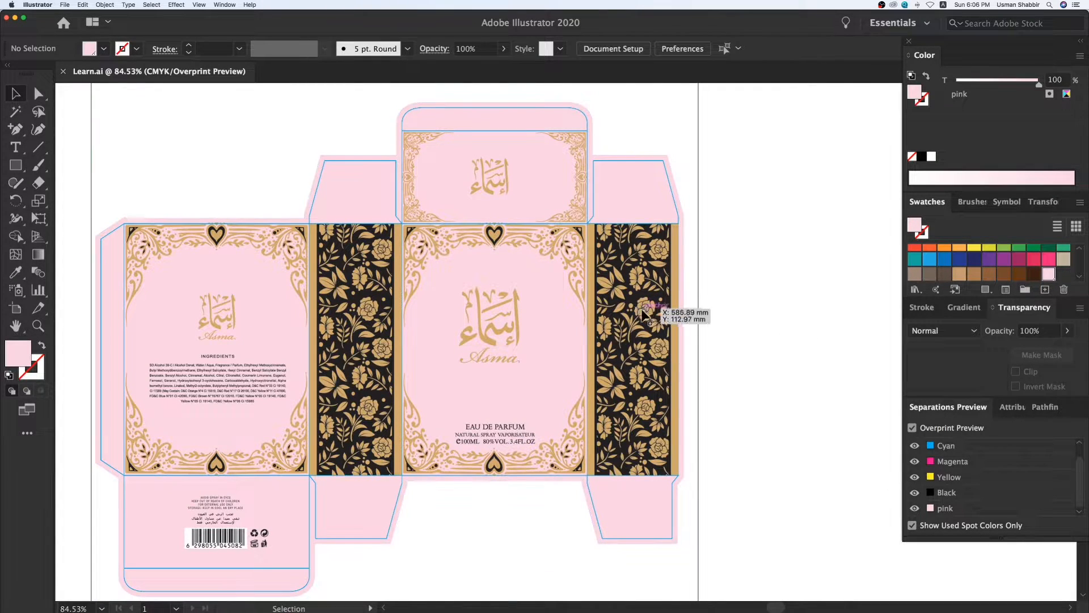
# Sample the gold of the floral side pattern and select all objects sharing that fill
pyautogui.press('i')
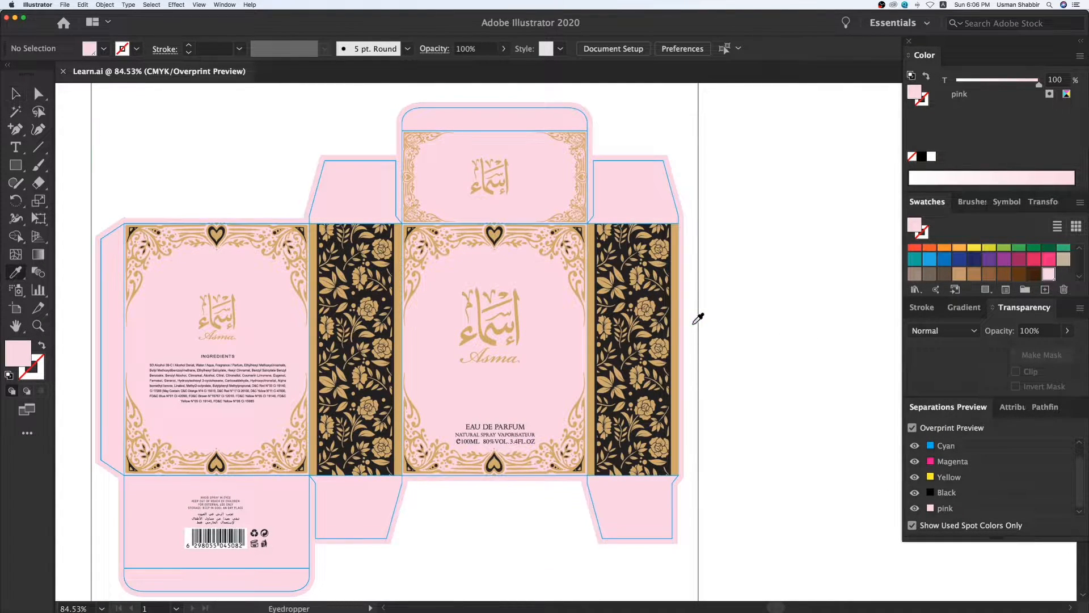
pyautogui.click(660, 299)
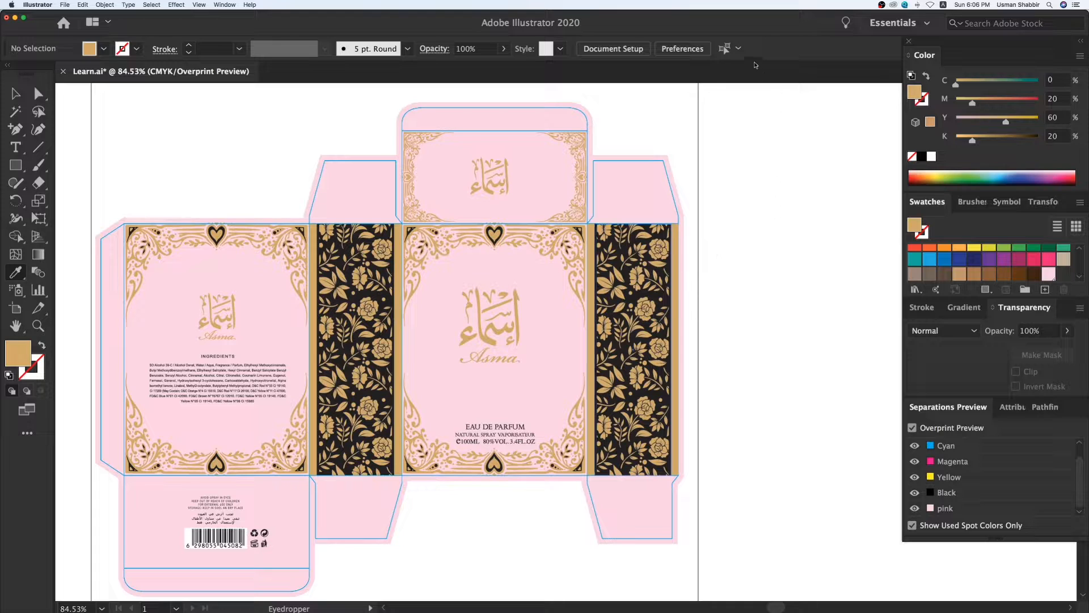
pyautogui.click(726, 48)
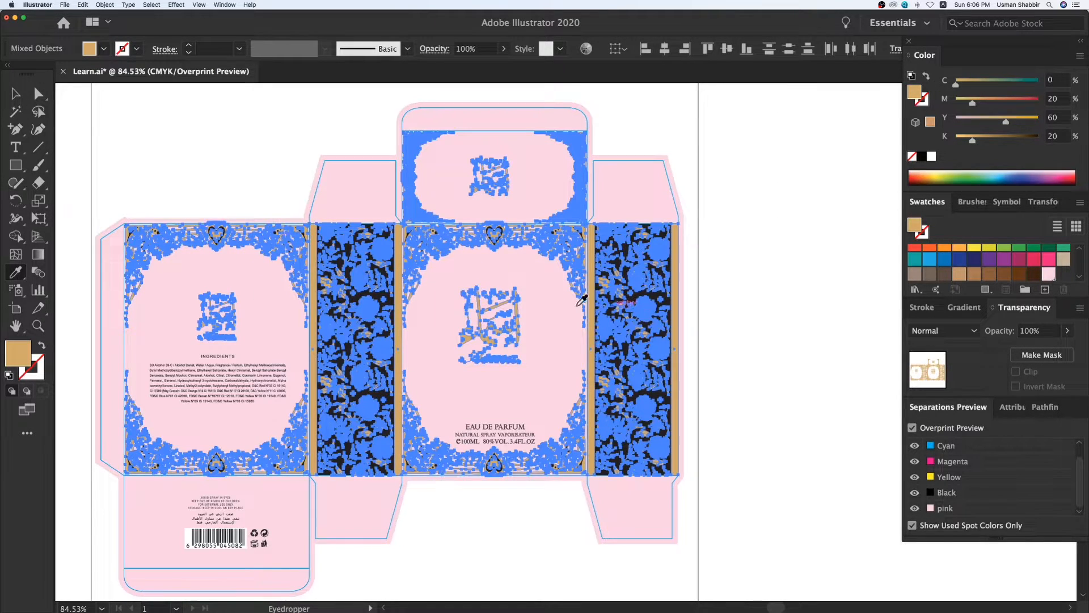
# Define a new spot color swatch named "gold" from the selected gold artwork's fill, then deselect the artwork
pyautogui.click(1080, 56)
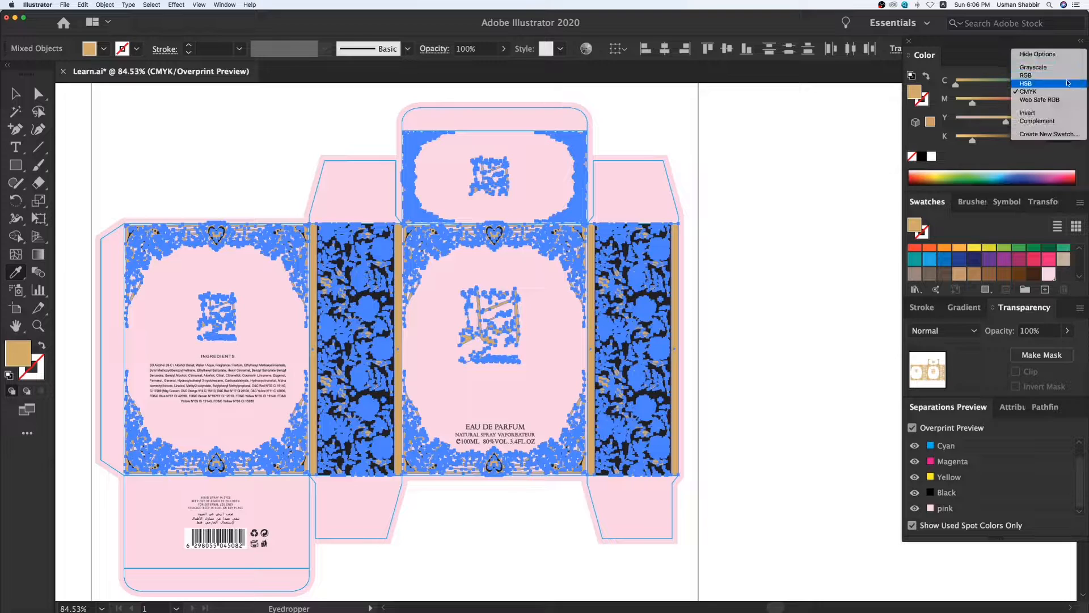
pyautogui.click(1073, 134)
pyautogui.write('gold')
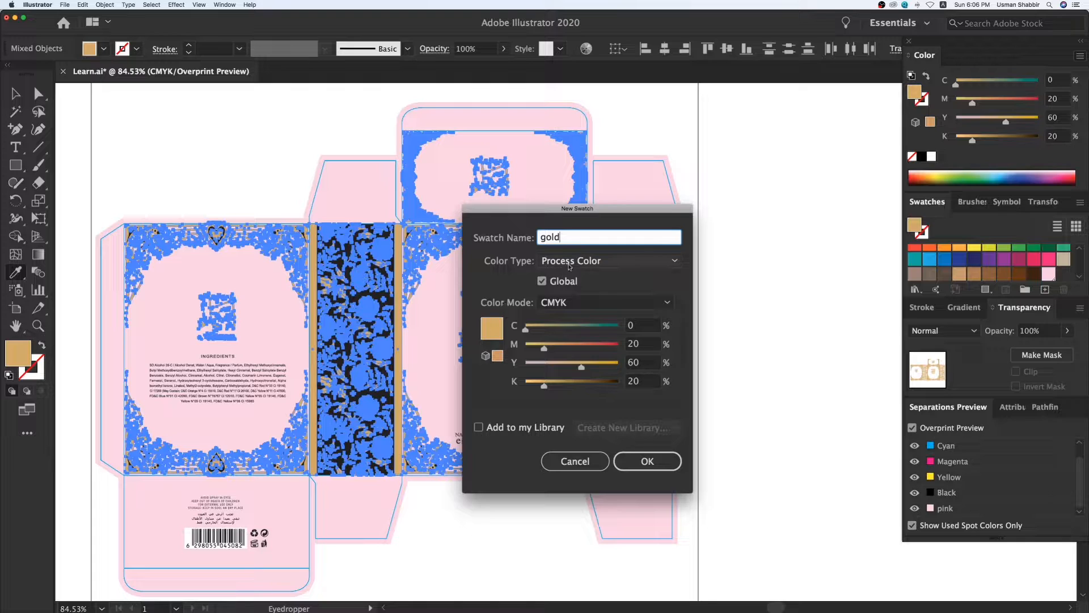
pyautogui.click(607, 260)
pyautogui.click(571, 295)
pyautogui.click(649, 466)
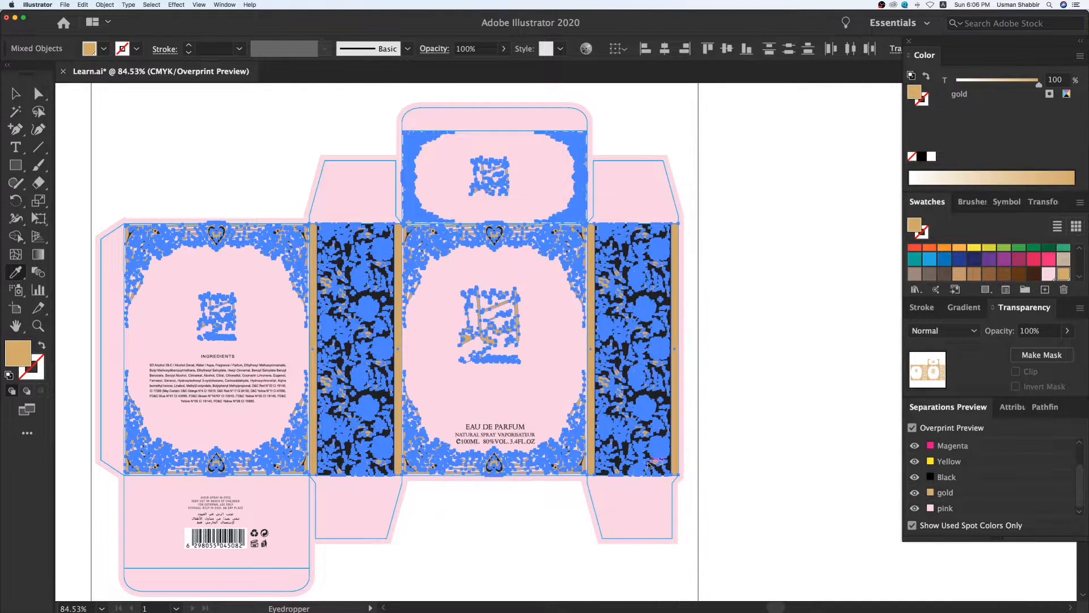
pyautogui.press('v')
pyautogui.click(760, 417)
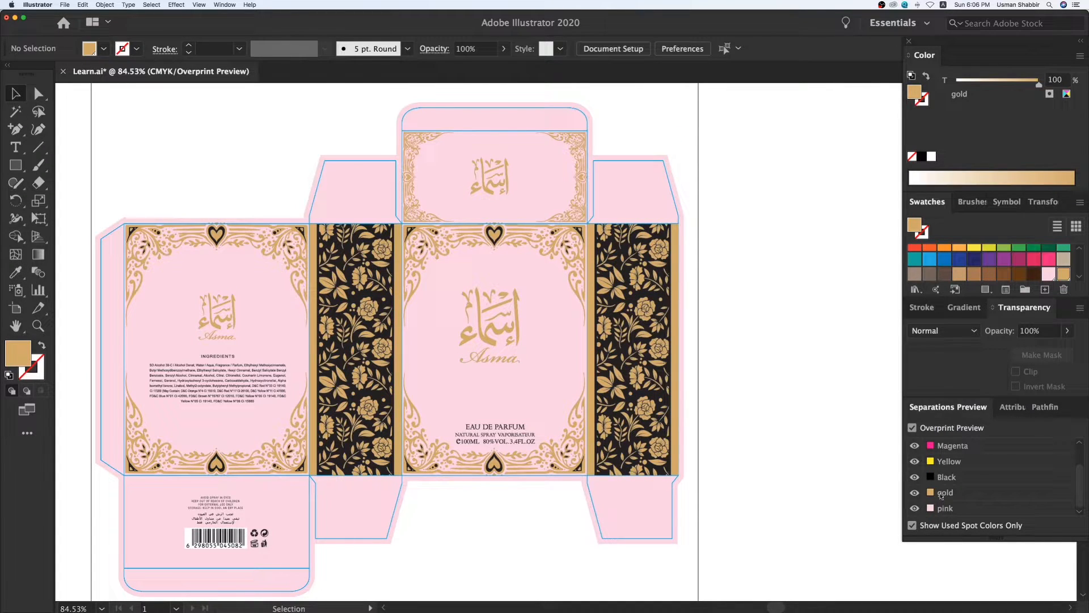
# Toggle the pink, gold and Black plates off and on to inspect each ink on the box layout
pyautogui.click(914, 509)
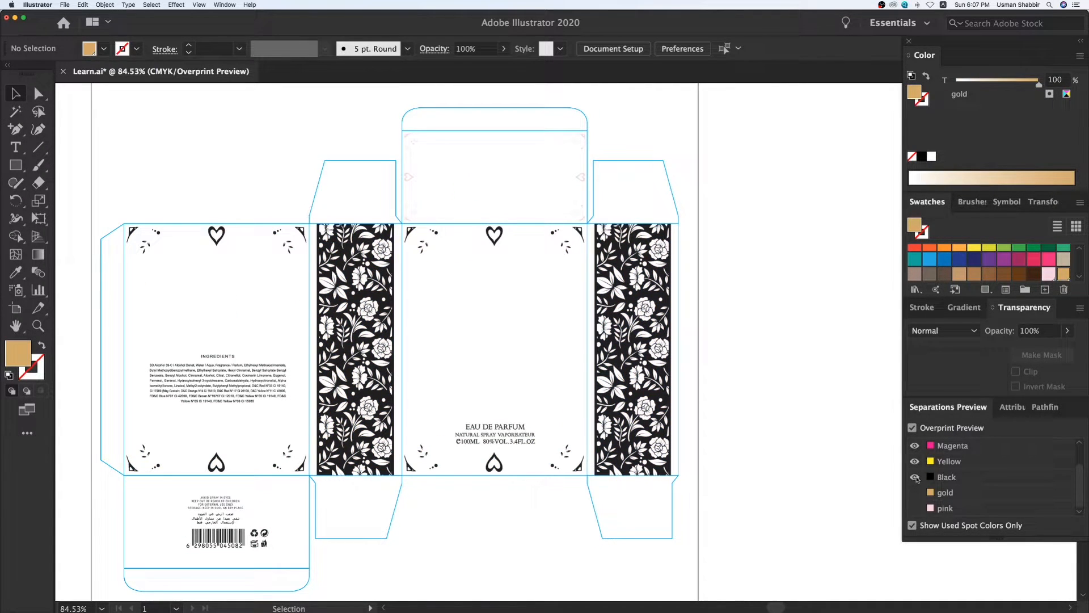
pyautogui.click(915, 478)
pyautogui.click(915, 477)
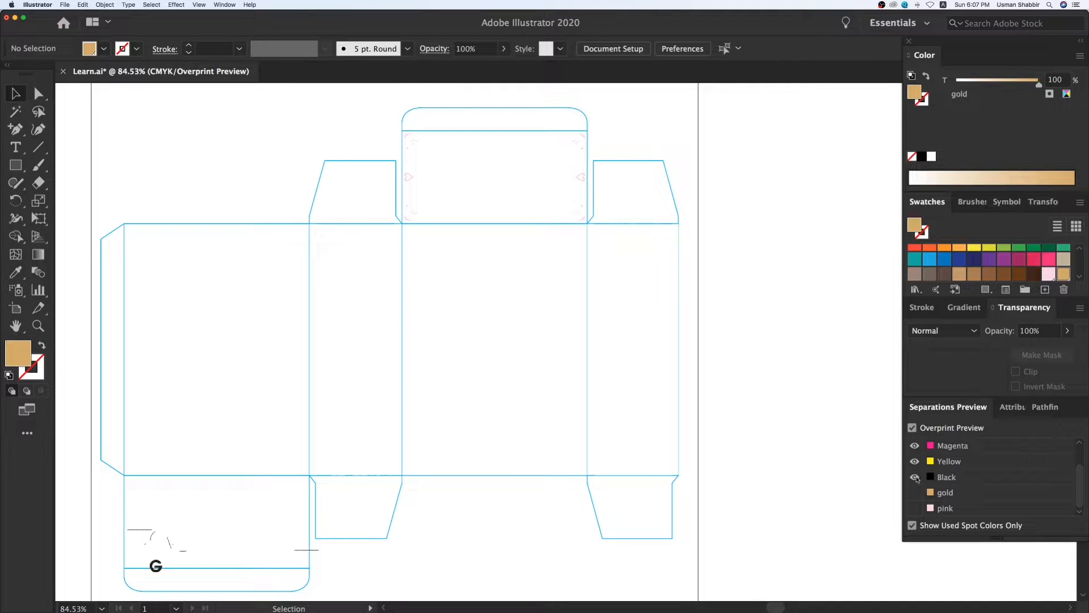
pyautogui.click(915, 492)
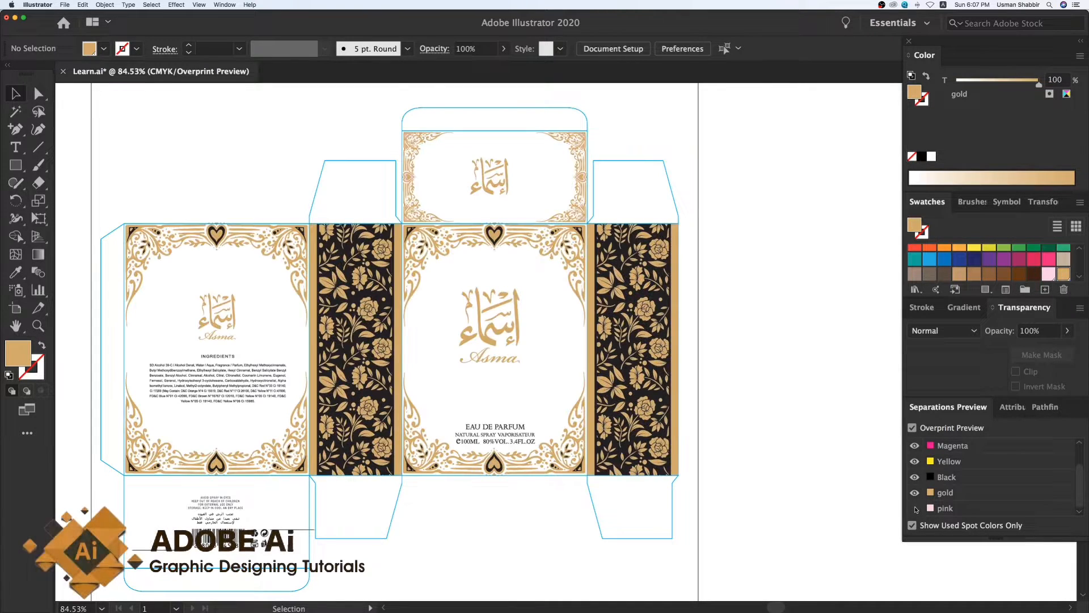
pyautogui.click(915, 508)
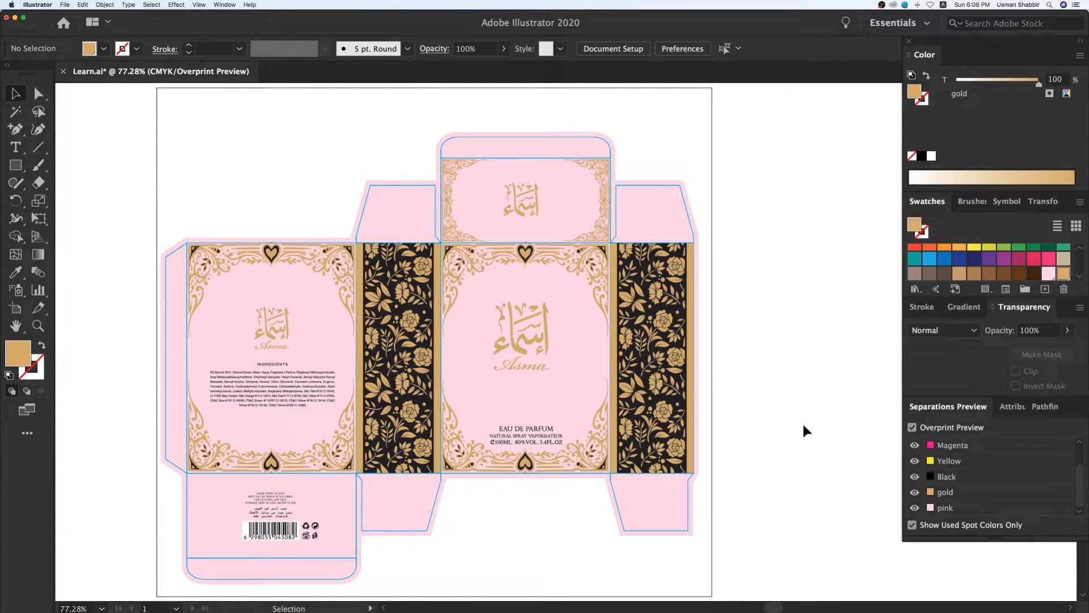
# Select the pink background and the front EAU DE PARFUM text in turn to compare their color definitions
pyautogui.press('z')
pyautogui.moveTo(169, 130); pyautogui.dragTo(882, 553)
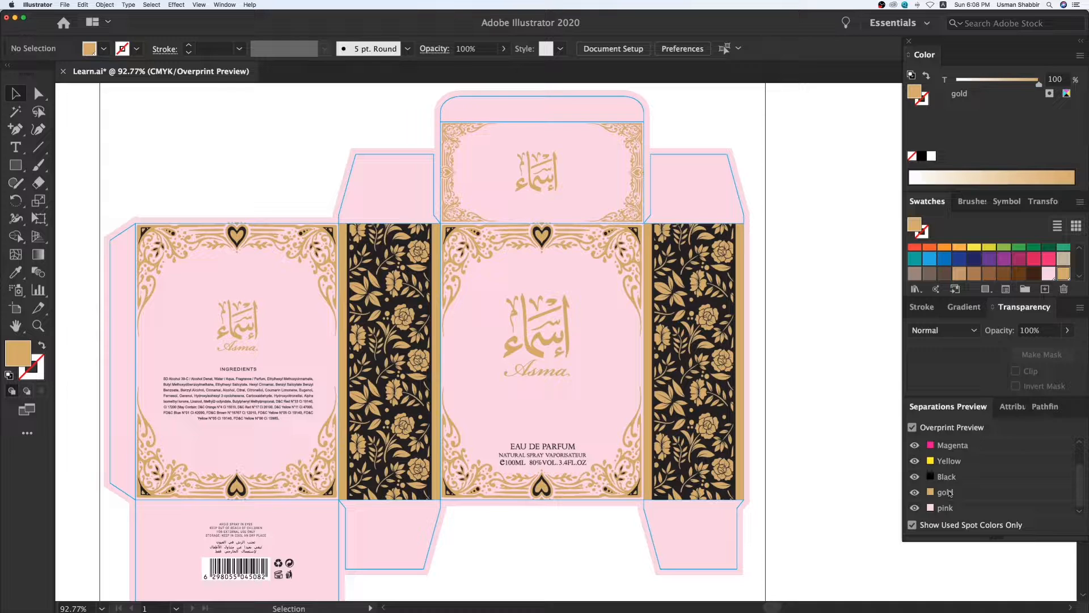
pyautogui.press('space')
pyautogui.moveTo(809, 401); pyautogui.dragTo(804, 402)
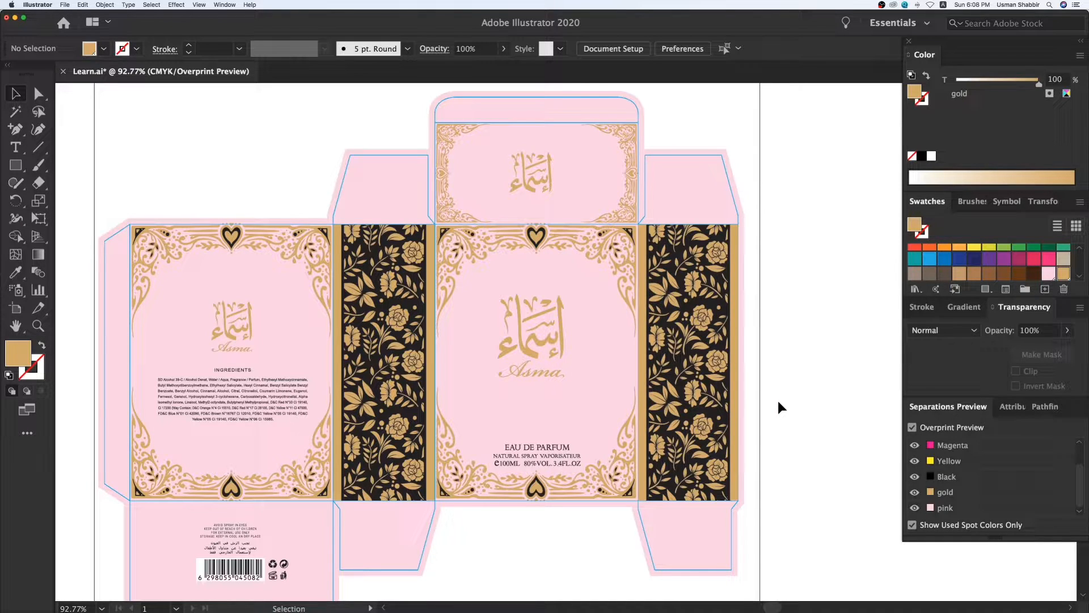
pyautogui.click(570, 447)
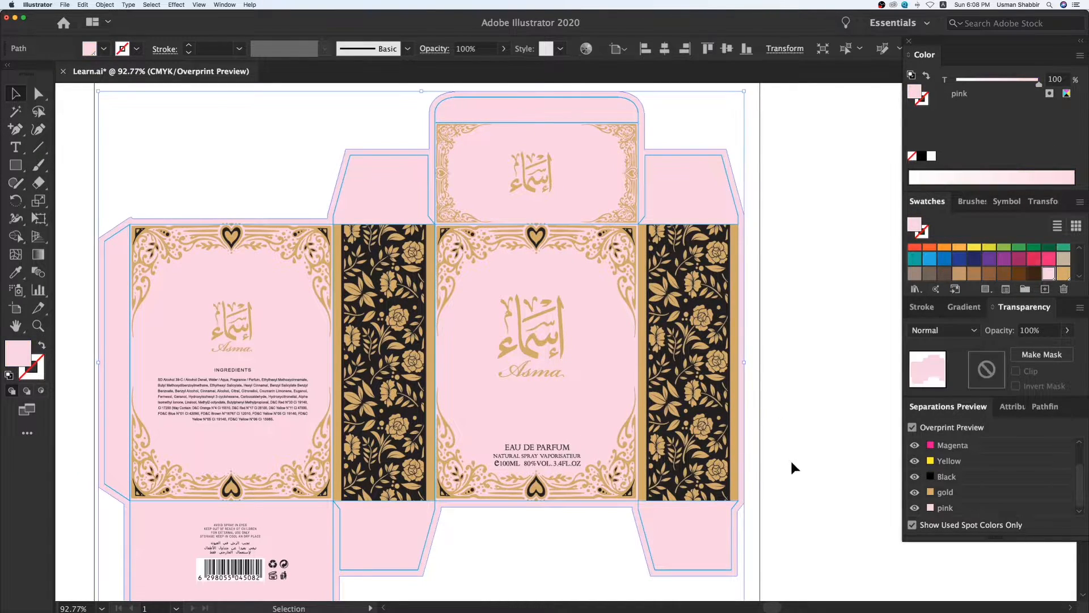
pyautogui.click(567, 449)
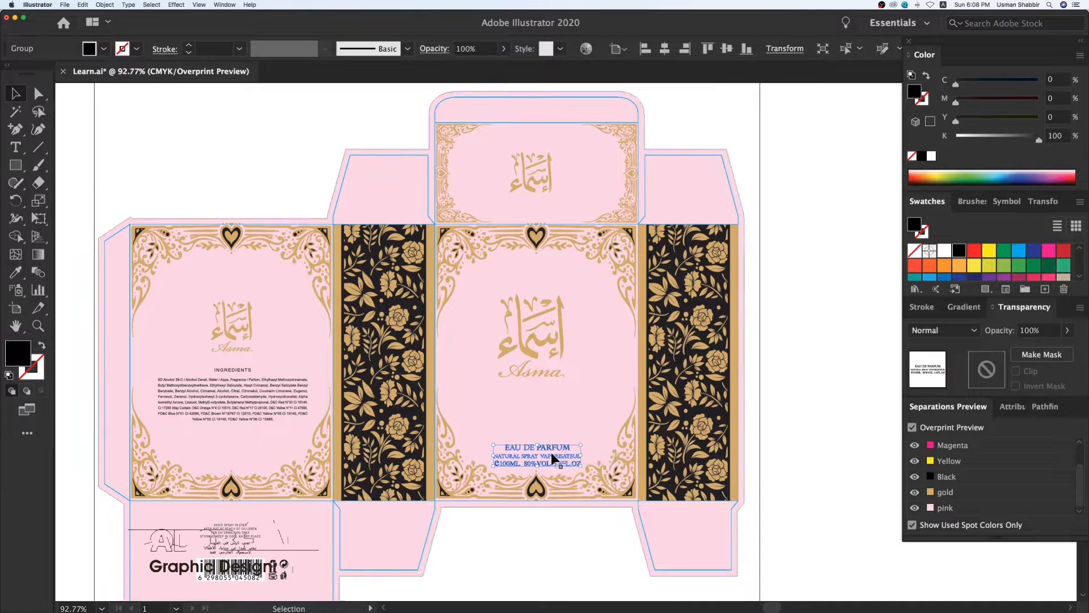
pyautogui.click(567, 548)
# Examine the front EAU DE PARFUM text close up and toggle the Black plate to inspect its separation
pyautogui.press('z')
pyautogui.moveTo(421, 398); pyautogui.dragTo(821, 554)
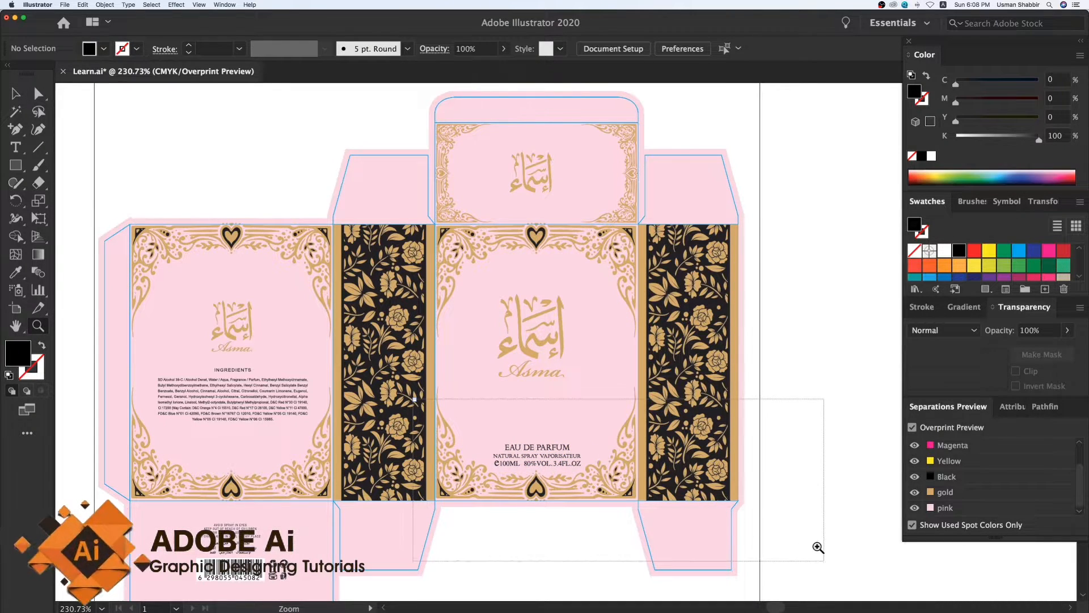
pyautogui.press('v')
pyautogui.click(419, 258)
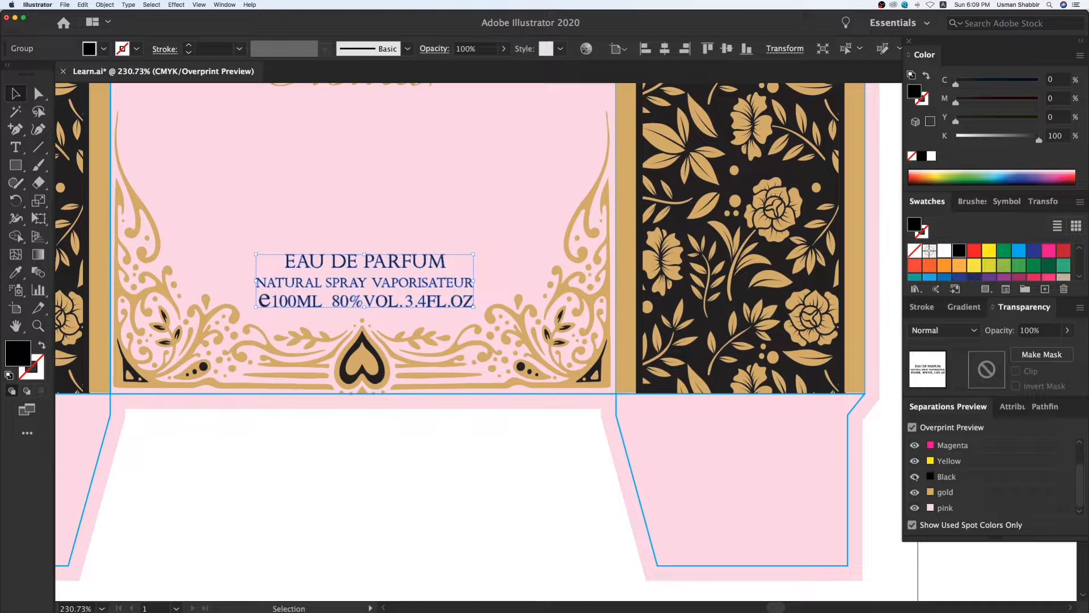
pyautogui.click(914, 477)
pyautogui.click(573, 457)
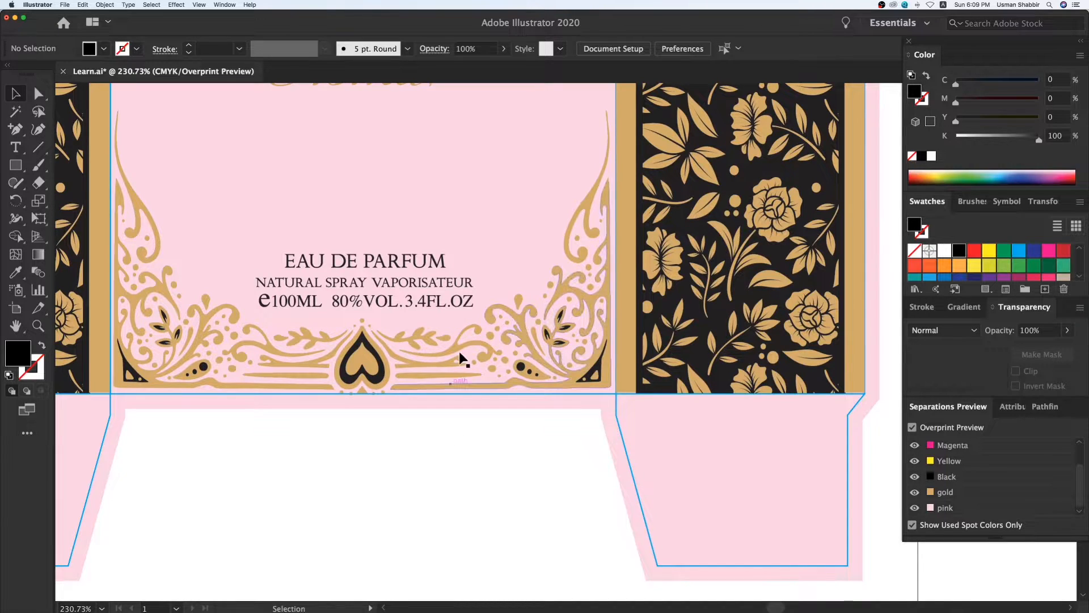
# Select the EAU DE PARFUM text group and check its Overprint Fill attribute, then return to the separations preview
pyautogui.click(465, 304)
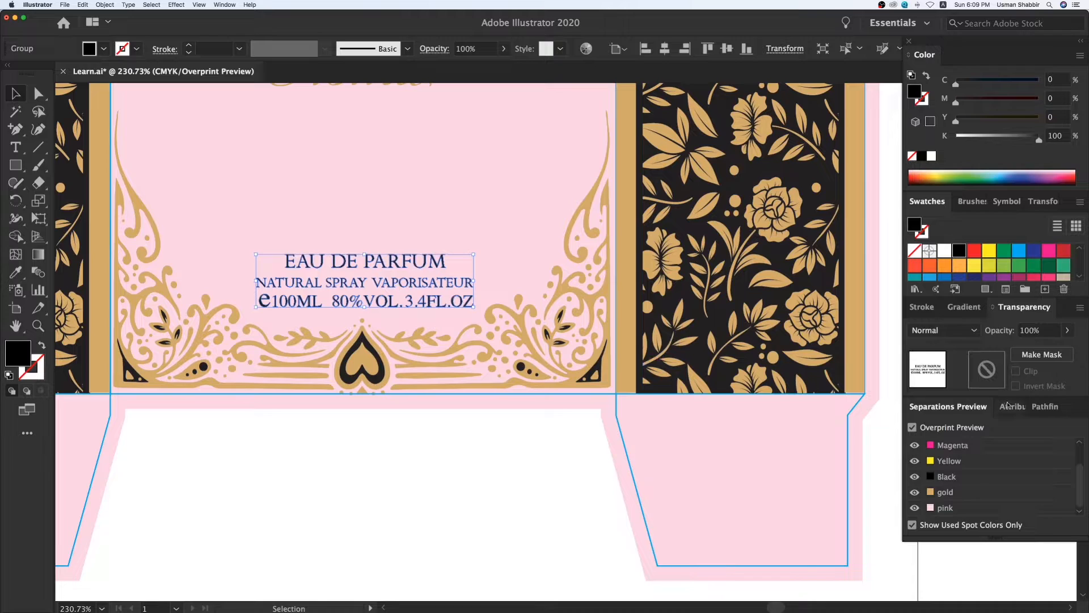
pyautogui.click(1009, 406)
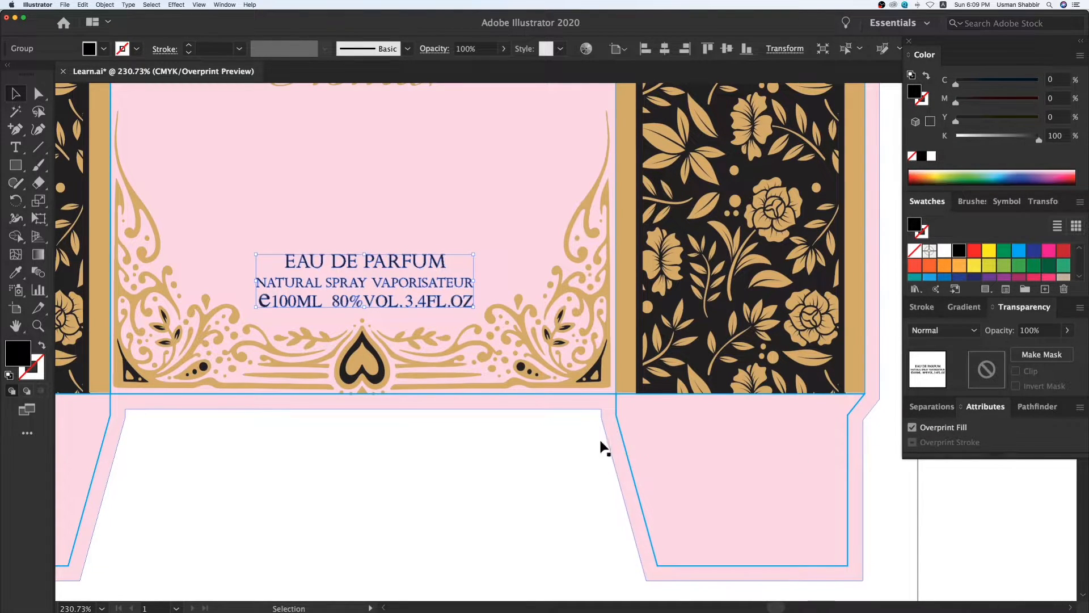
pyautogui.click(556, 446)
pyautogui.click(933, 406)
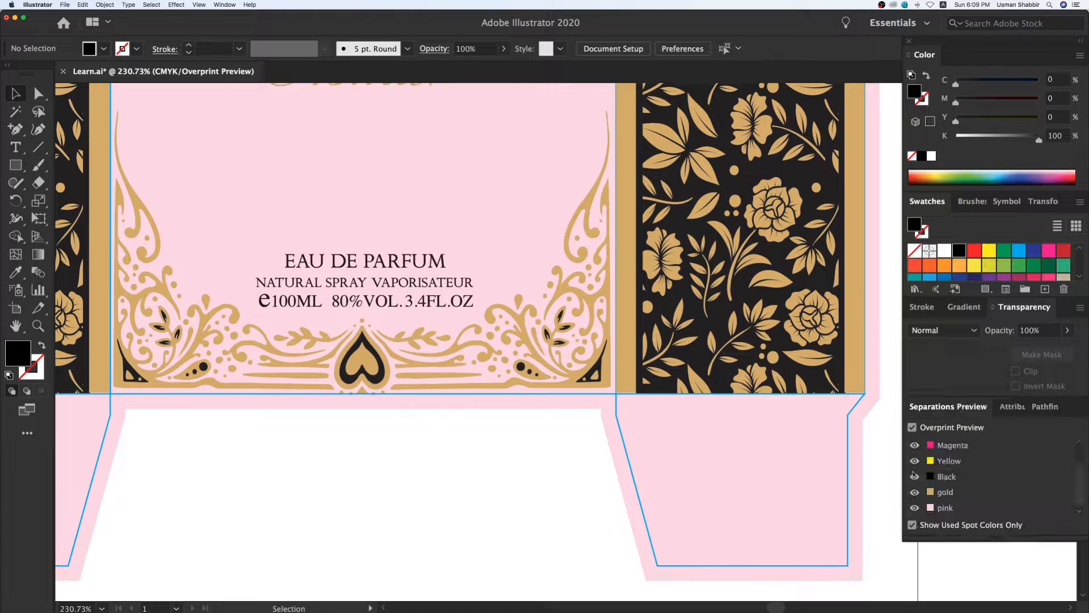
# Hide and restore the Black plate to examine the pink background beneath the front text and the side pattern
pyautogui.click(914, 477)
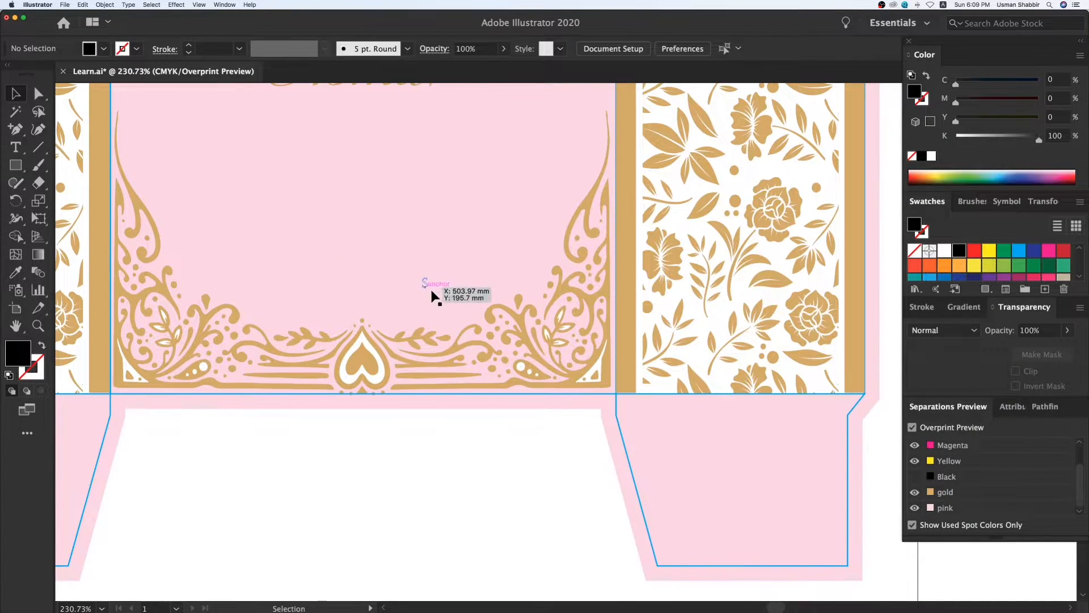
pyautogui.click(914, 477)
pyautogui.click(915, 478)
pyautogui.press('super+minus')
pyautogui.press('super+minus')
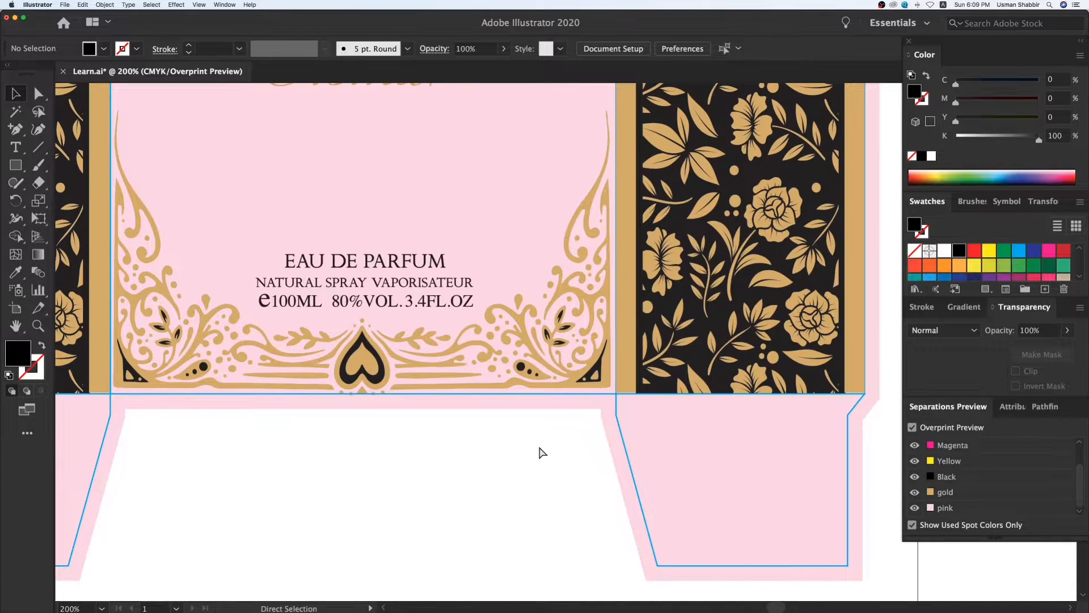
# Turn on Overprint Fill for the INGREDIENTS text group on the back panel and return to the separations preview
pyautogui.moveTo(317, 409); pyautogui.dragTo(634, 440)
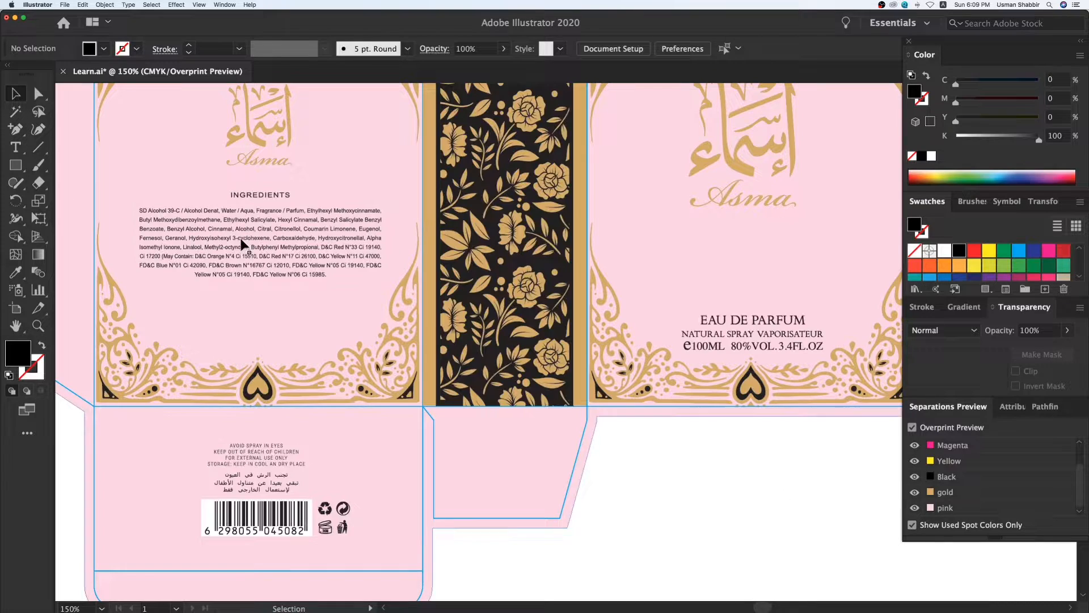
pyautogui.click(285, 264)
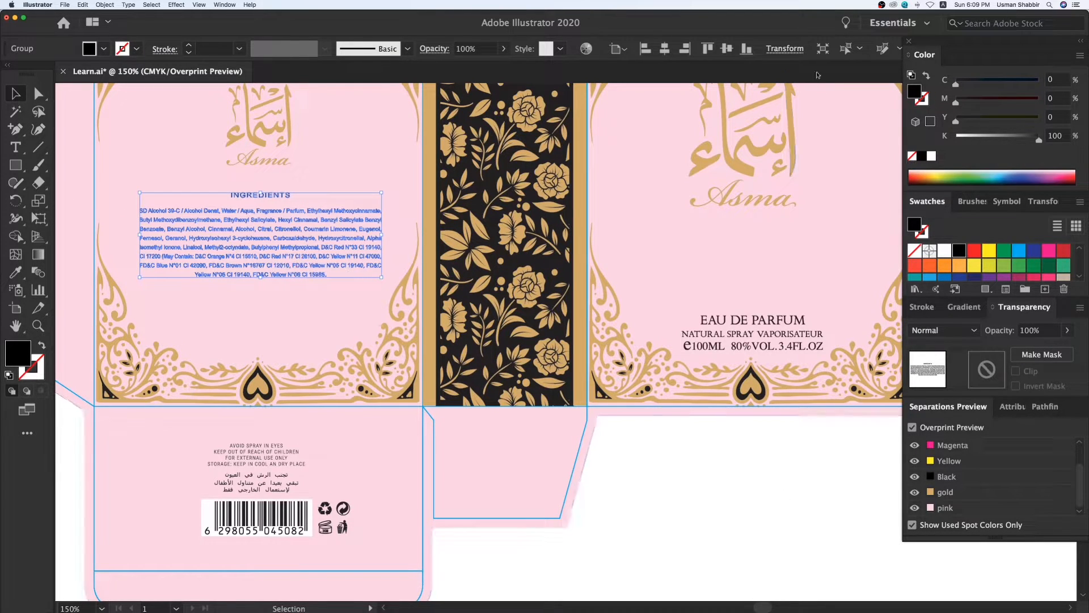
pyautogui.click(1012, 406)
pyautogui.click(912, 427)
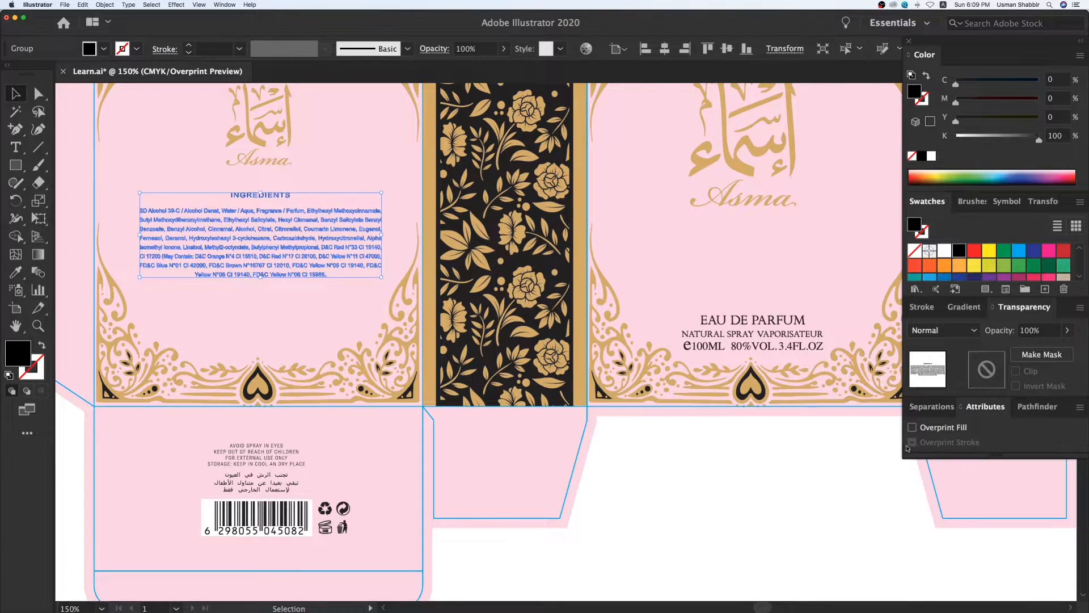
pyautogui.click(855, 509)
pyautogui.click(930, 406)
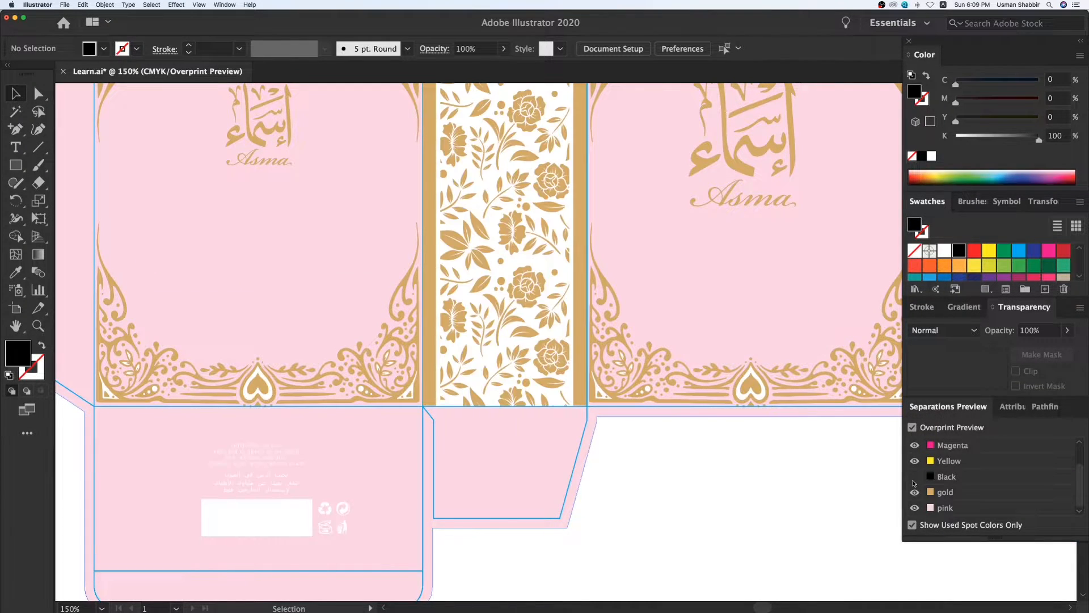
# Move and delete the black rectangle behind the outer side panel's floral pattern to expose the background, undoing each change
pyautogui.moveTo(761, 320); pyautogui.dragTo(582, 452)
pyautogui.moveTo(648, 438); pyautogui.dragTo(598, 479)
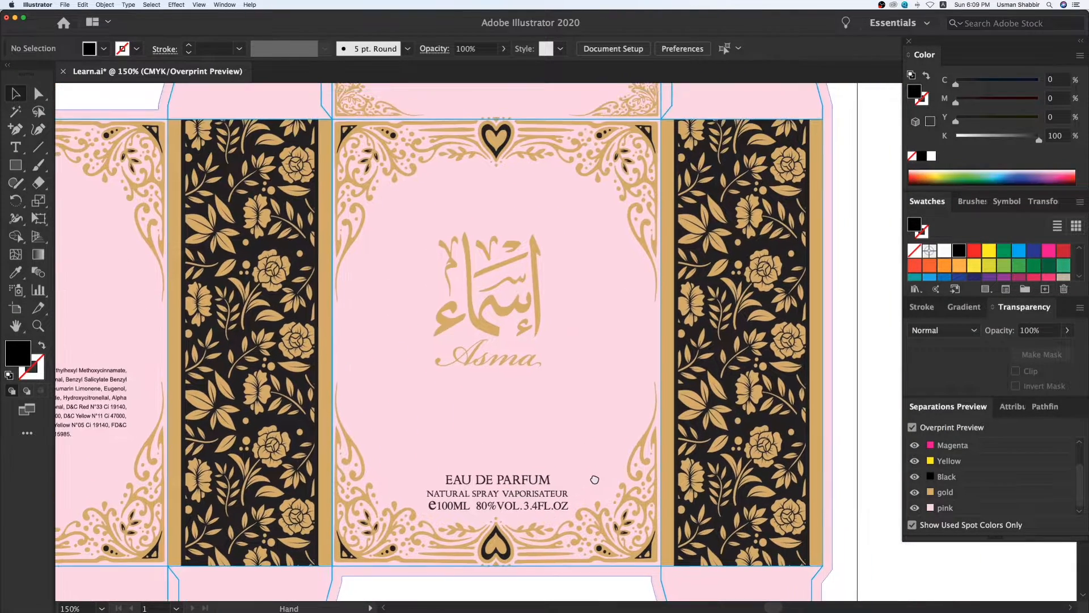
pyautogui.click(803, 255)
pyautogui.moveTo(803, 256); pyautogui.dragTo(850, 317)
pyautogui.press('super+z')
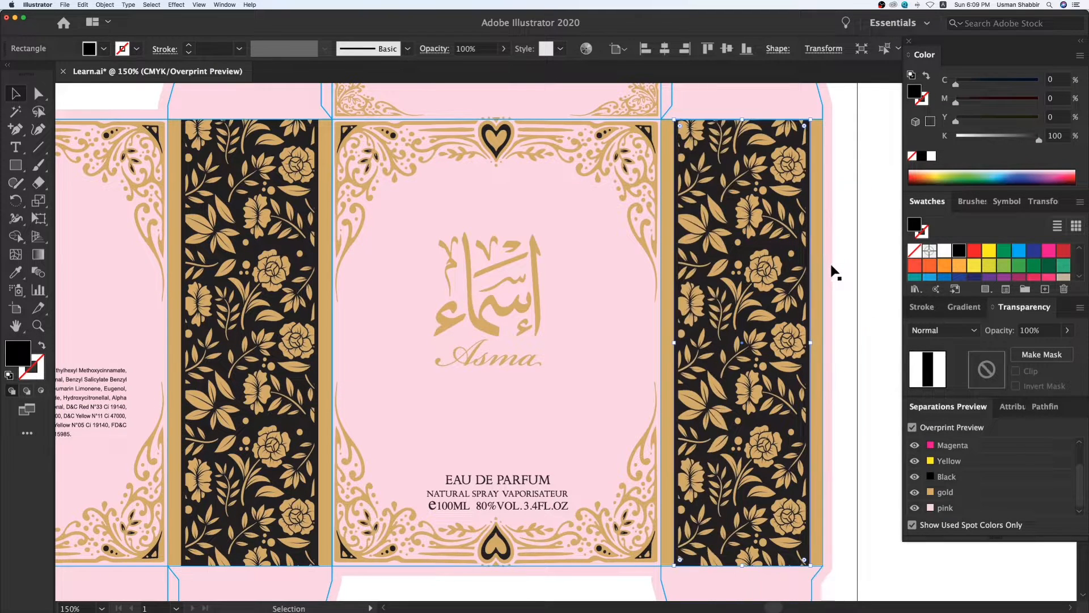
pyautogui.press('Delete')
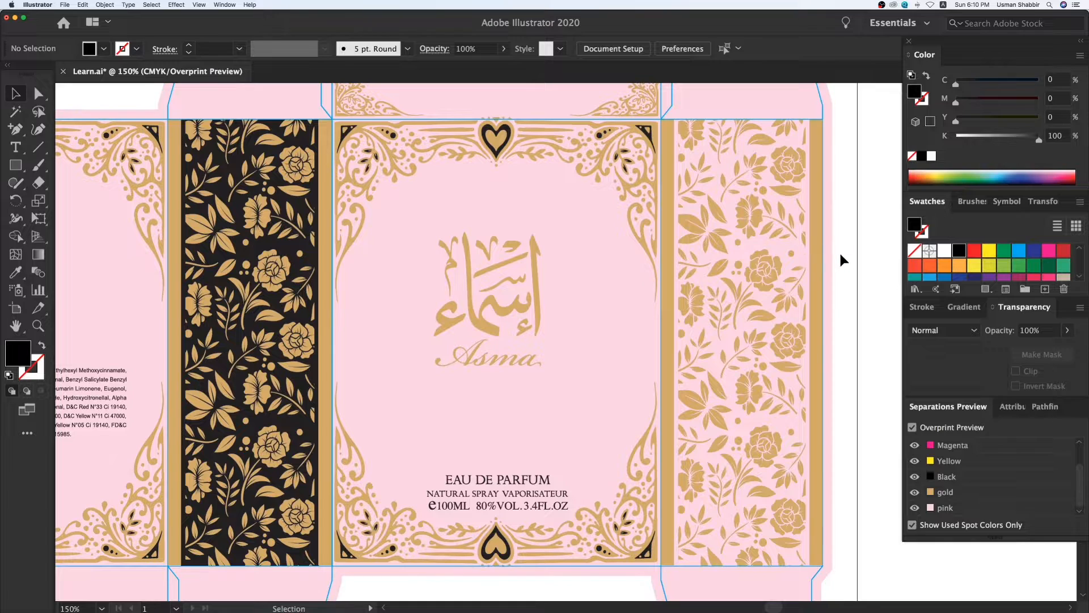
pyautogui.press('super+z')
pyautogui.moveTo(801, 255); pyautogui.dragTo(835, 323)
pyautogui.press('super+z')
# Turn on Overprint Fill for the outer side panel's black rectangle and return to the separations preview
pyautogui.moveTo(804, 265); pyautogui.dragTo(746, 277)
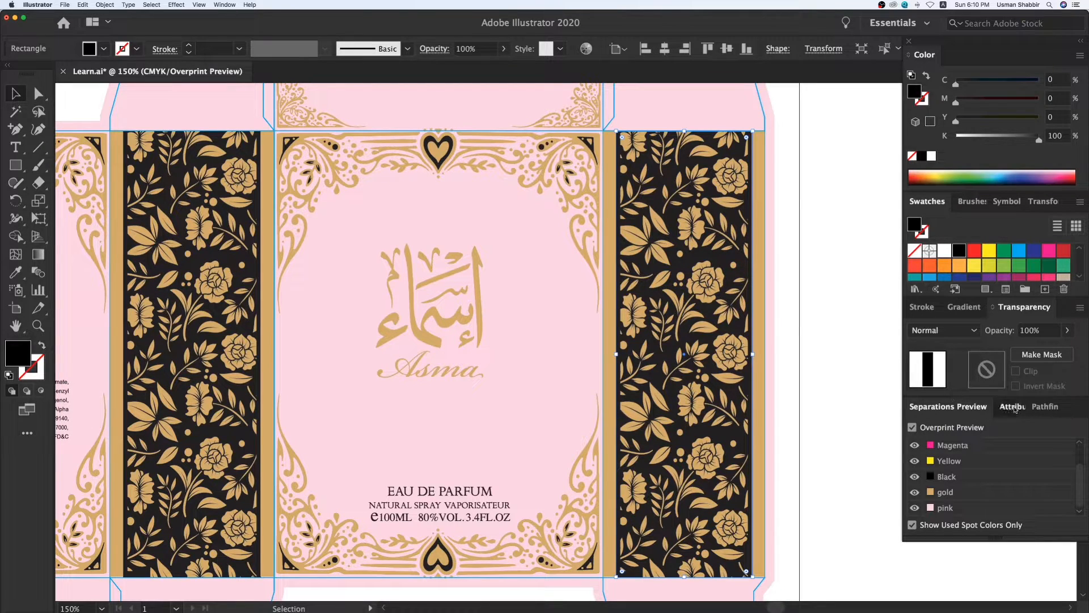
pyautogui.click(1012, 407)
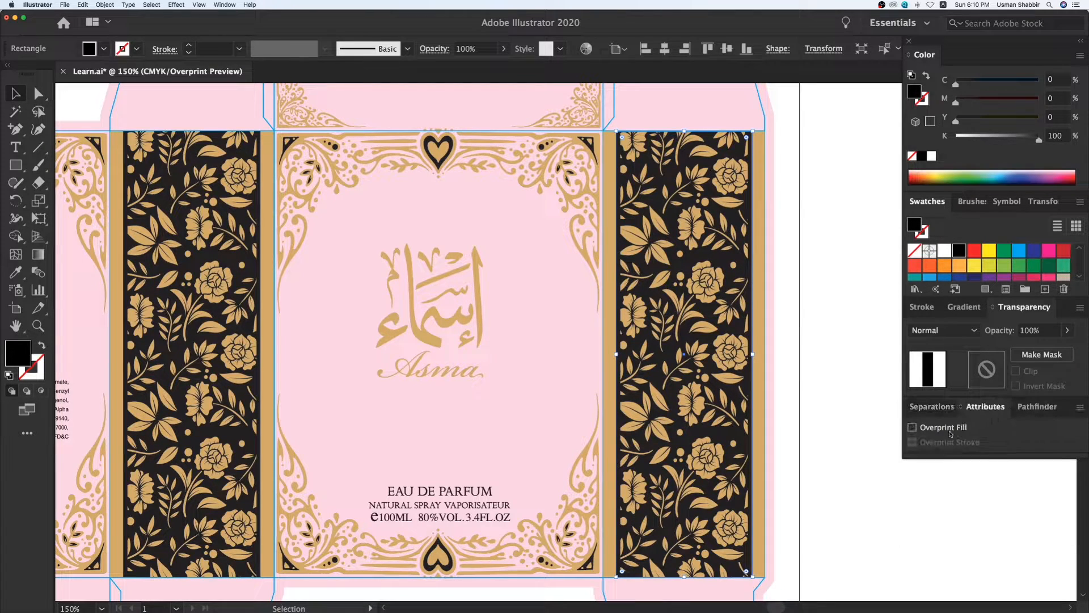
pyautogui.click(849, 390)
pyautogui.moveTo(761, 408); pyautogui.dragTo(822, 400)
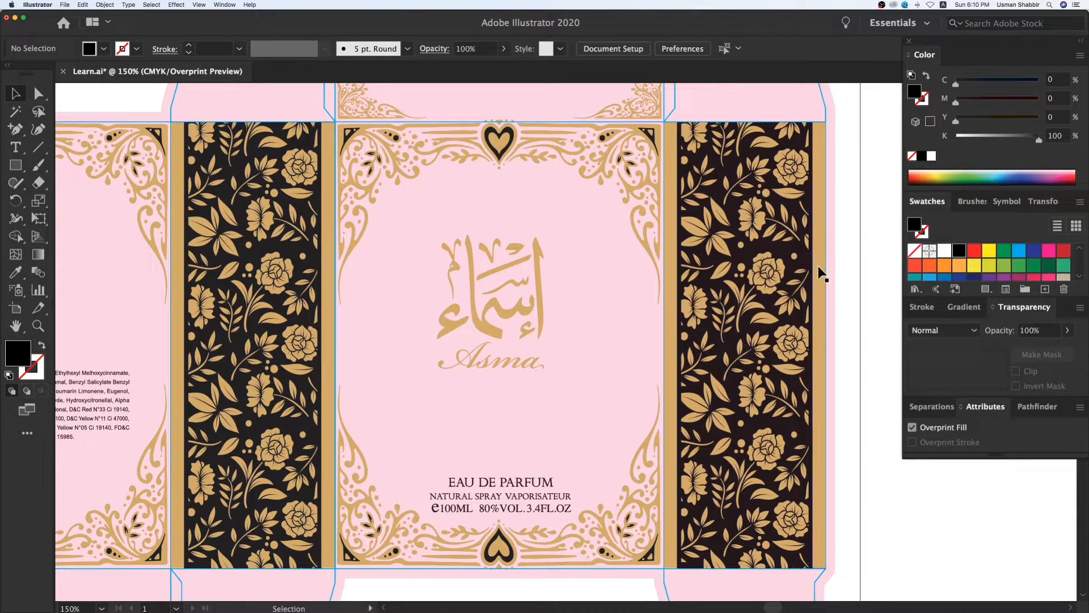
pyautogui.click(938, 408)
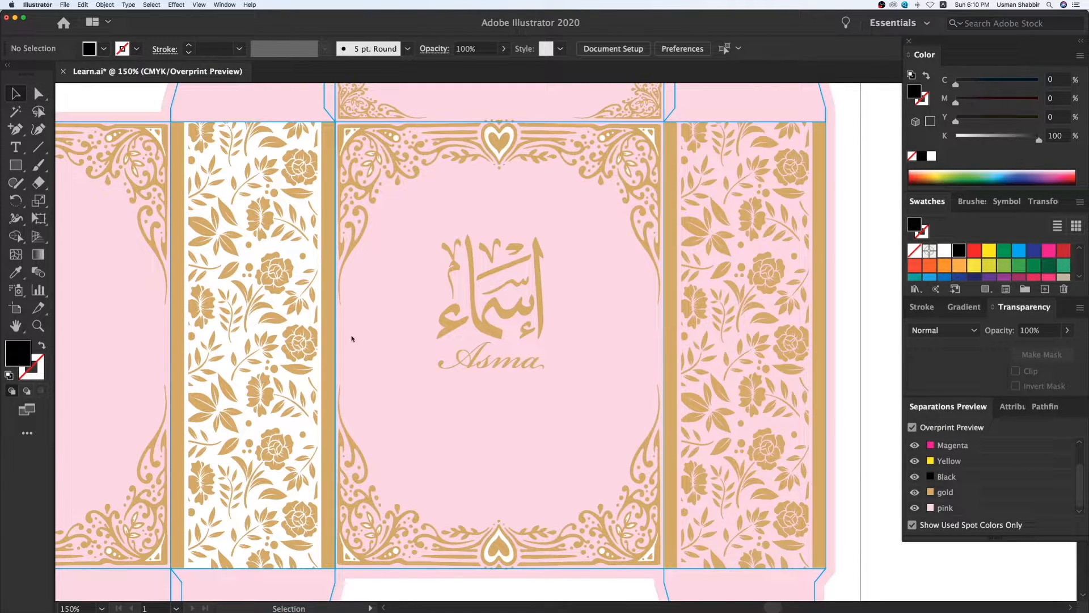
# Turn on Overprint Fill for the black rectangle on the side panel between back and front, then toggle the Black plate to check it
pyautogui.click(311, 332)
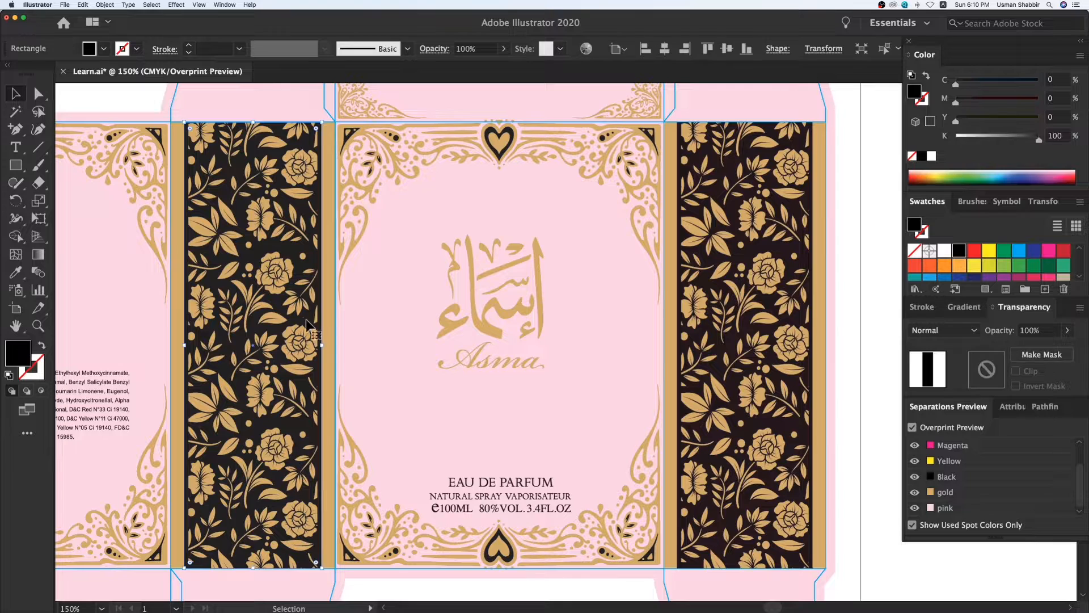
pyautogui.click(1013, 407)
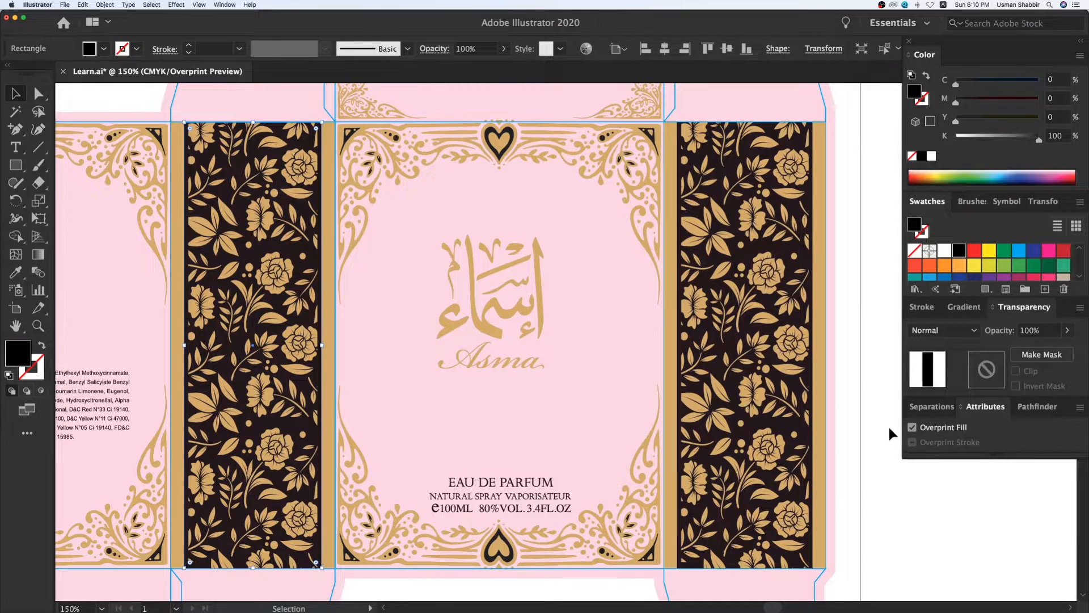
pyautogui.click(887, 434)
pyautogui.click(932, 406)
pyautogui.click(915, 476)
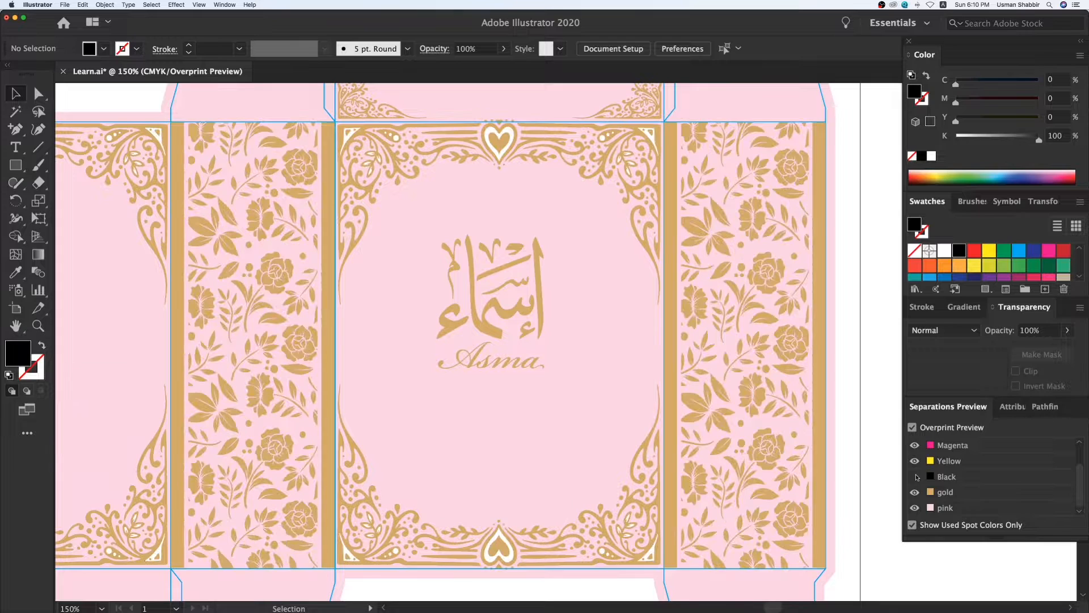
pyautogui.click(914, 477)
# Select all similar black-filled objects across the box and turn on Overprint Fill for them, then return to the separations preview
pyautogui.press('super+minus')
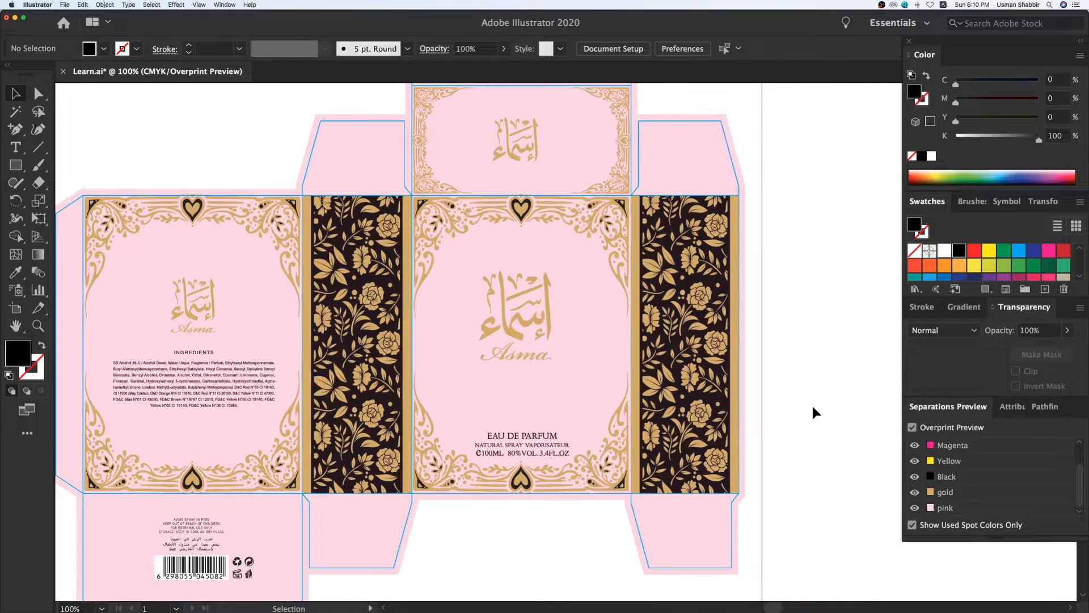
pyautogui.moveTo(440, 416); pyautogui.dragTo(411, 417)
pyautogui.press('i')
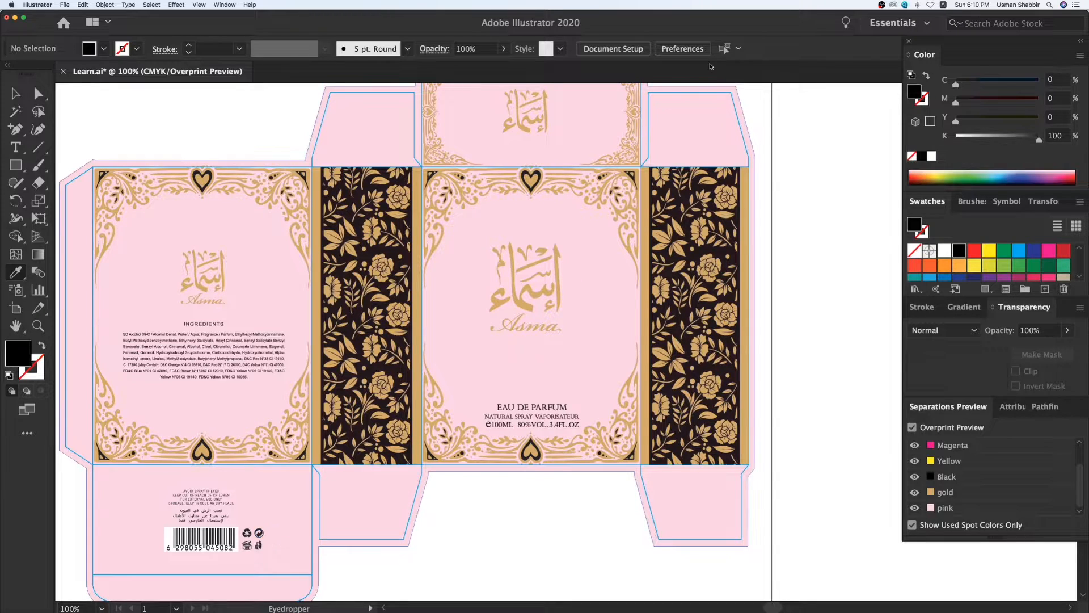
pyautogui.click(725, 49)
pyautogui.click(1013, 407)
pyautogui.click(912, 427)
pyautogui.click(913, 429)
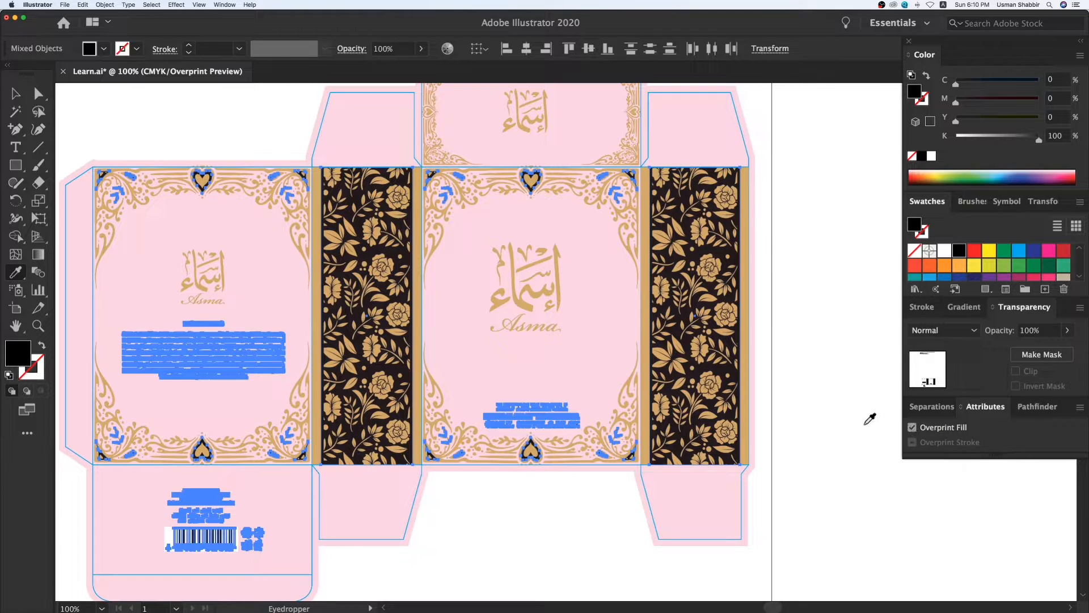
pyautogui.press('v')
pyautogui.click(861, 427)
pyautogui.click(931, 407)
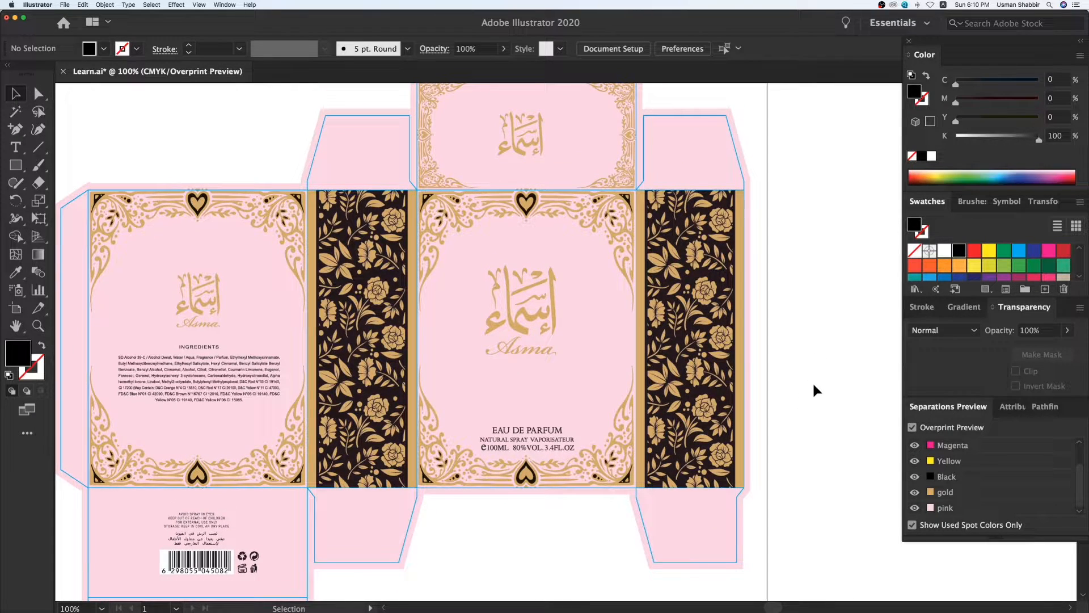
# Examine the edges of the gold ornament against the pink background at very high magnification
pyautogui.press('space')
pyautogui.moveTo(803, 343); pyautogui.dragTo(793, 347)
pyautogui.press('z')
pyautogui.moveTo(603, 186); pyautogui.dragTo(563, 264)
pyautogui.press('v')
pyautogui.press('space')
pyautogui.moveTo(652, 370); pyautogui.dragTo(654, 359)
pyautogui.press('z')
pyautogui.moveTo(491, 366); pyautogui.dragTo(695, 445)
pyautogui.press('v')
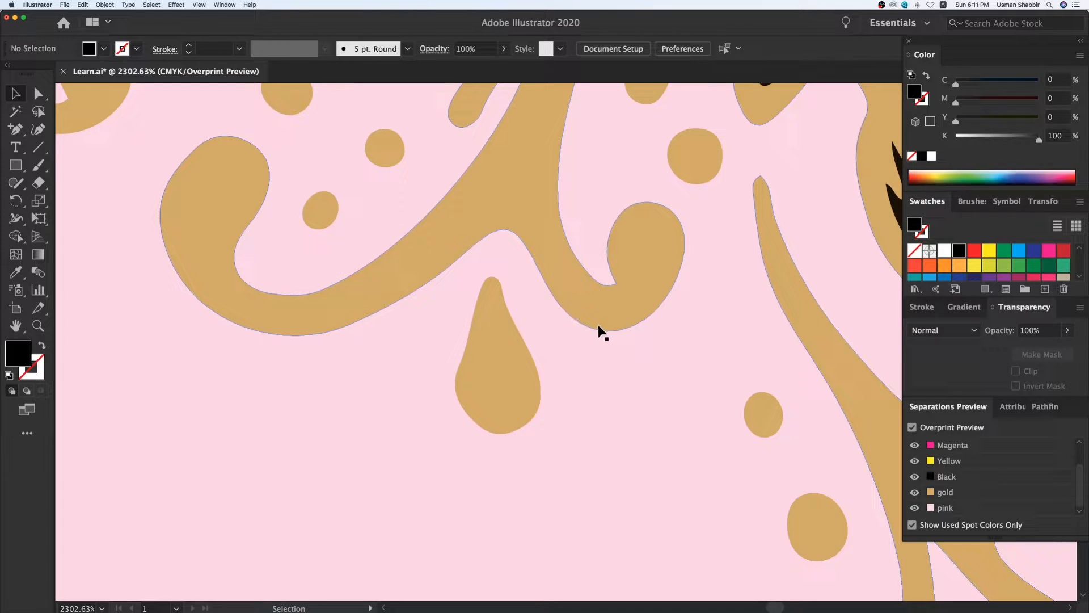
# Shift the gold ornament group slightly downward to simulate misregistration, and undo the move
pyautogui.click(617, 314)
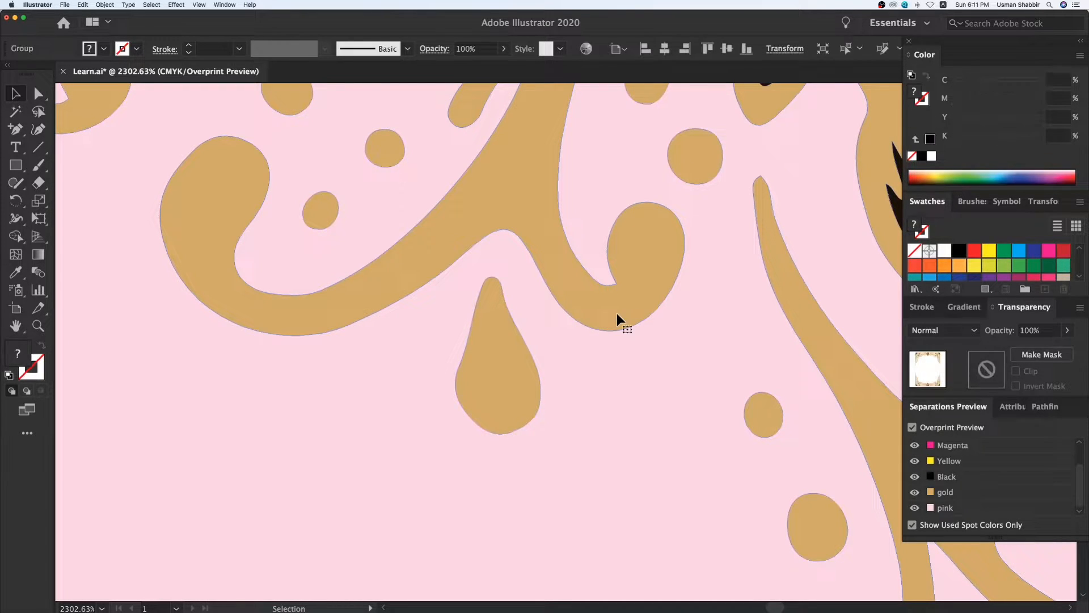
pyautogui.moveTo(622, 314); pyautogui.dragTo(620, 342)
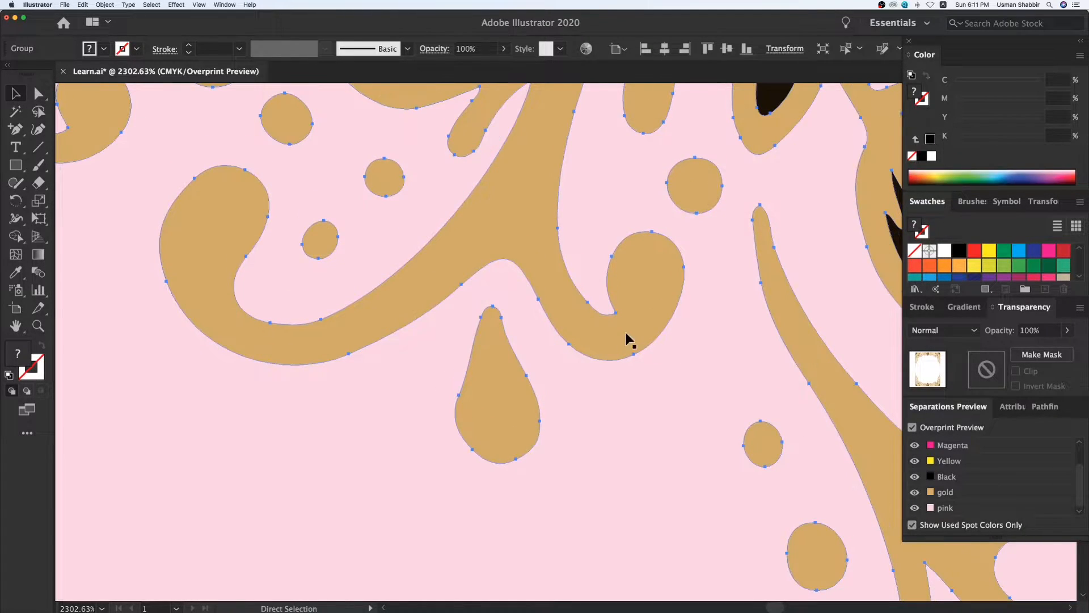
pyautogui.press('super+z')
# Select the Arabic calligraphy group on the front panel and toggle the gold plate to inspect its separation
pyautogui.press('super+minus')
pyautogui.press('super+minus')
pyautogui.press('super+minus')
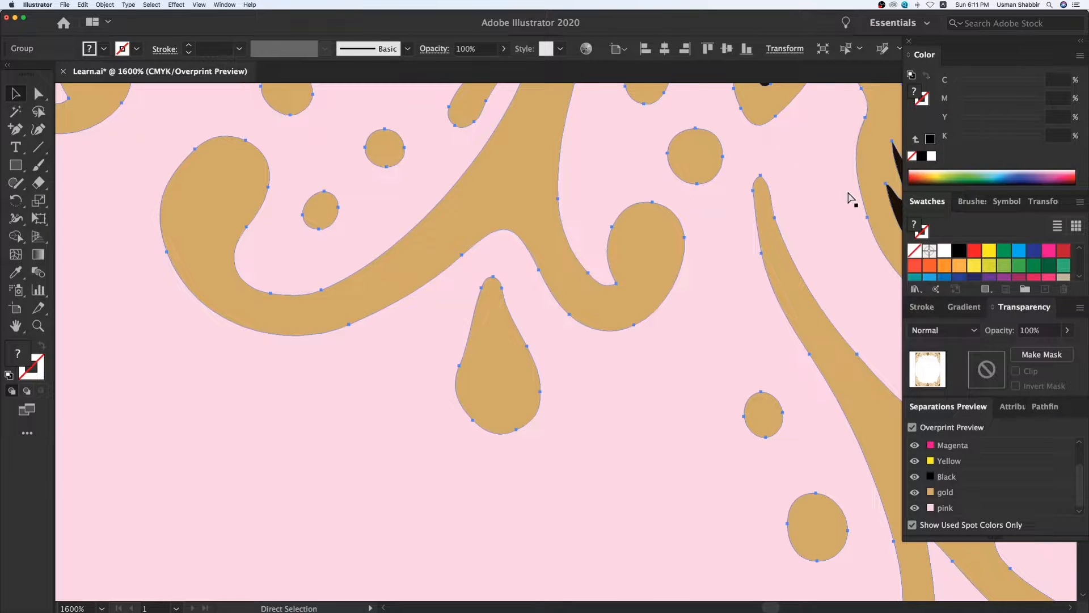
pyautogui.press('super+minus')
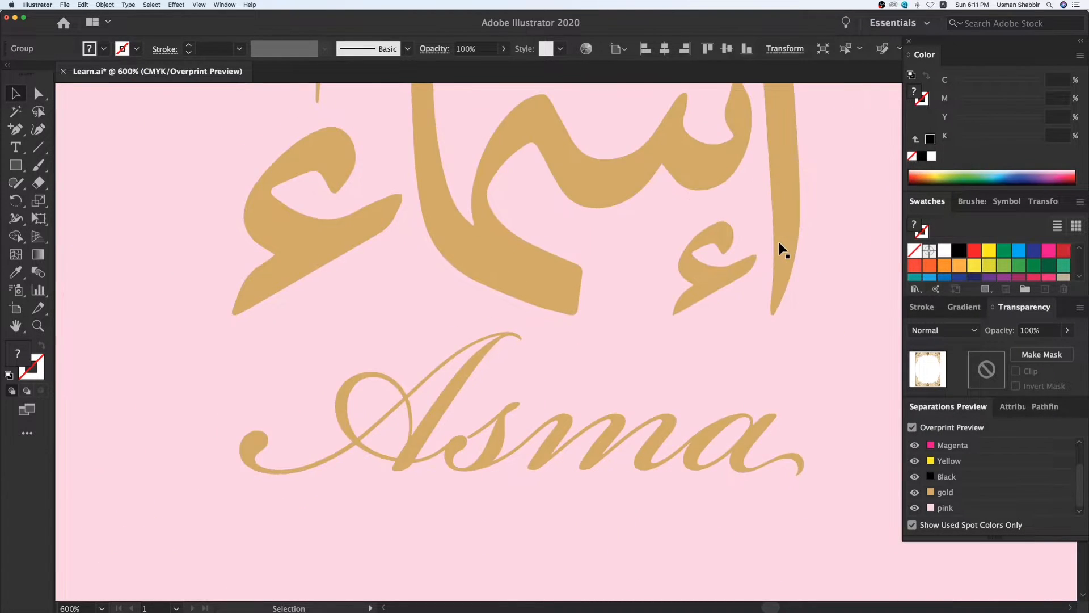
pyautogui.press('super+minus')
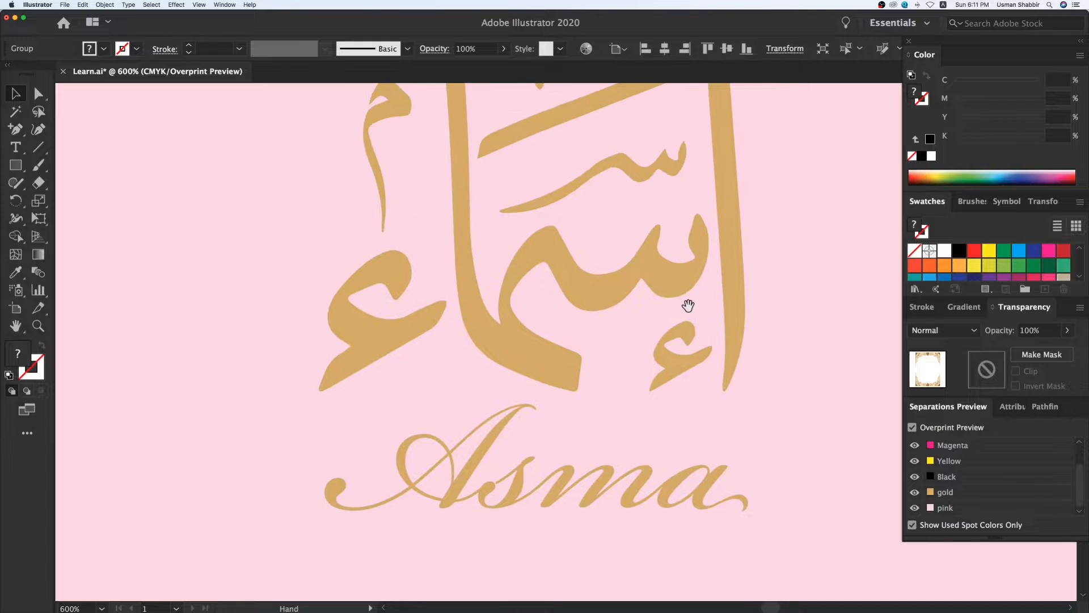
pyautogui.moveTo(640, 282); pyautogui.dragTo(685, 348)
pyautogui.click(658, 364)
pyautogui.click(660, 368)
pyautogui.press('super+z')
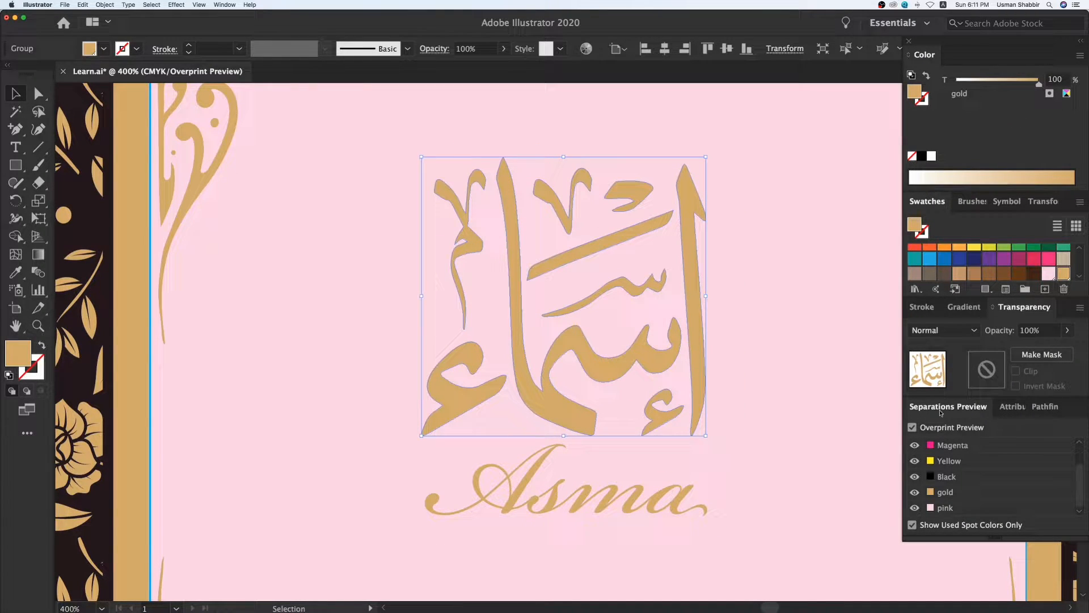
pyautogui.click(915, 492)
# Give the Arabic calligraphy a gold stroke with 0.25 pt weight, round caps and round joins
pyautogui.moveTo(920, 97); pyautogui.dragTo(924, 102)
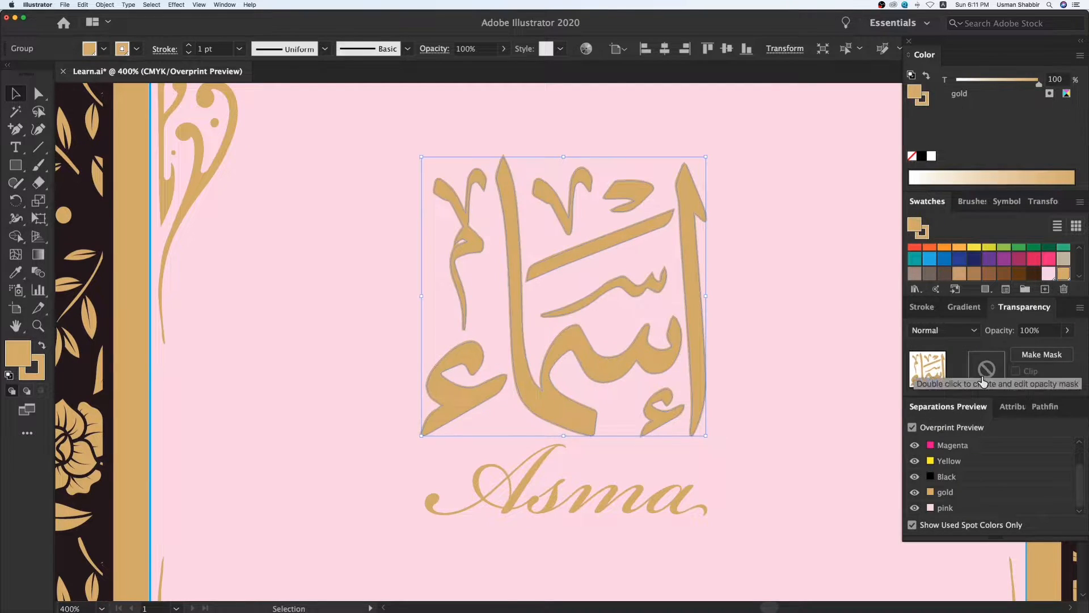
pyautogui.click(922, 307)
pyautogui.click(996, 334)
pyautogui.write('0.25')
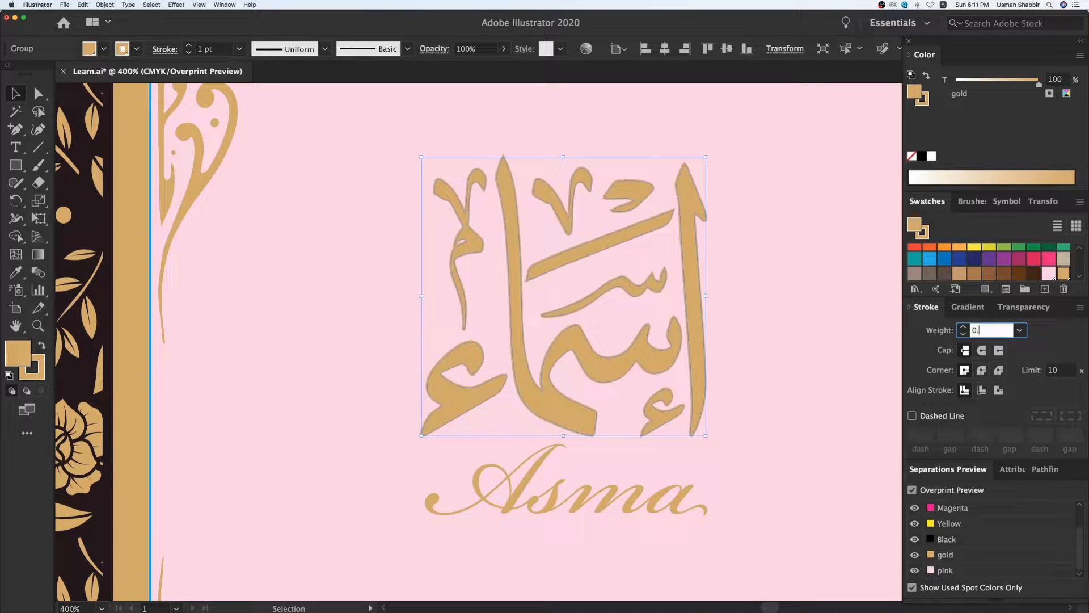
pyautogui.click(982, 370)
pyautogui.click(982, 350)
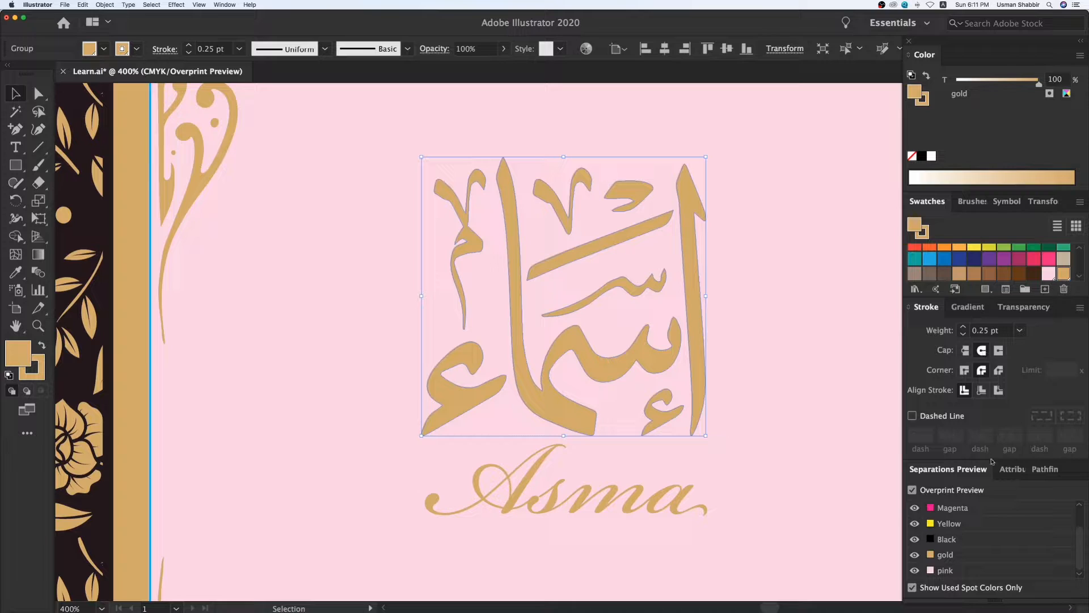
# Turn on Overprint Stroke for the Arabic calligraphy and return to the separations preview
pyautogui.click(1010, 473)
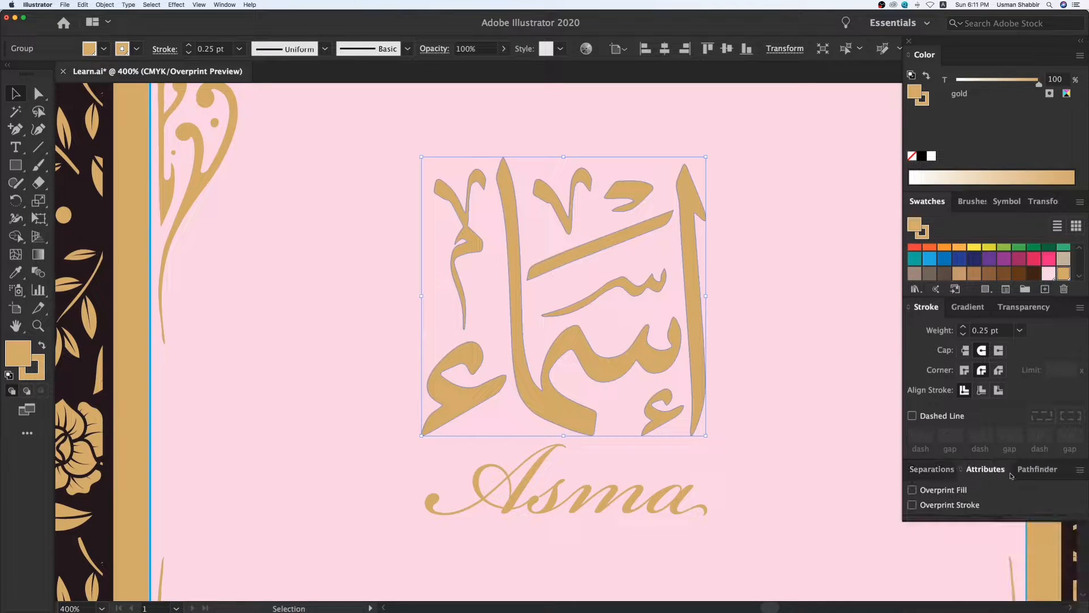
pyautogui.click(913, 505)
pyautogui.click(932, 469)
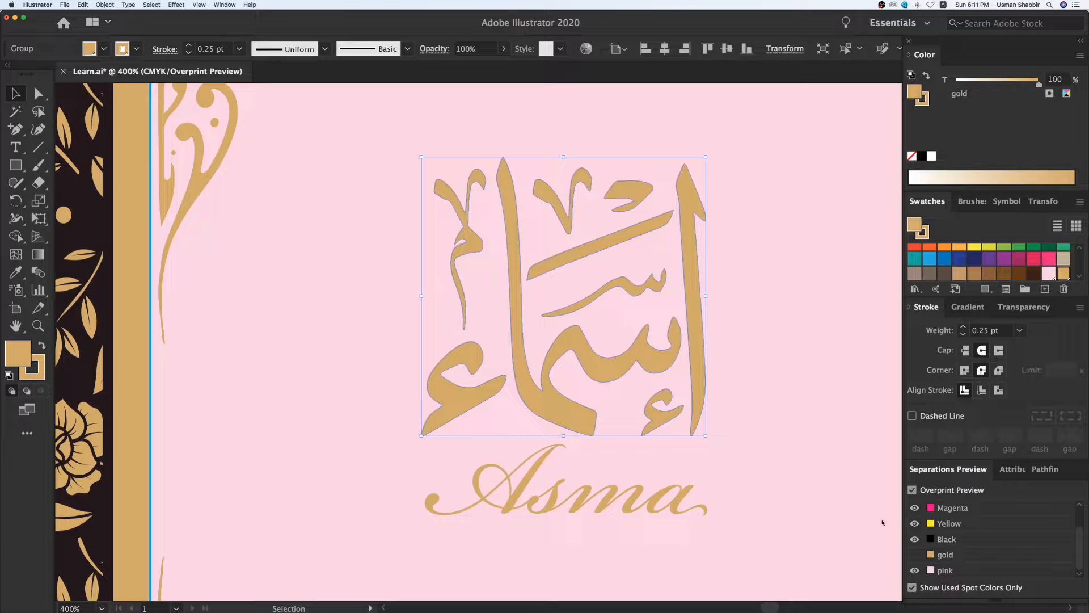
# Examine the calligraphy's overprinting stroke edge close up, hiding and restoring the gold plate to inspect the trap over the pink
pyautogui.click(911, 555)
pyautogui.press('z')
pyautogui.moveTo(657, 161); pyautogui.dragTo(741, 240)
pyautogui.moveTo(524, 268); pyautogui.dragTo(619, 362)
pyautogui.press('v')
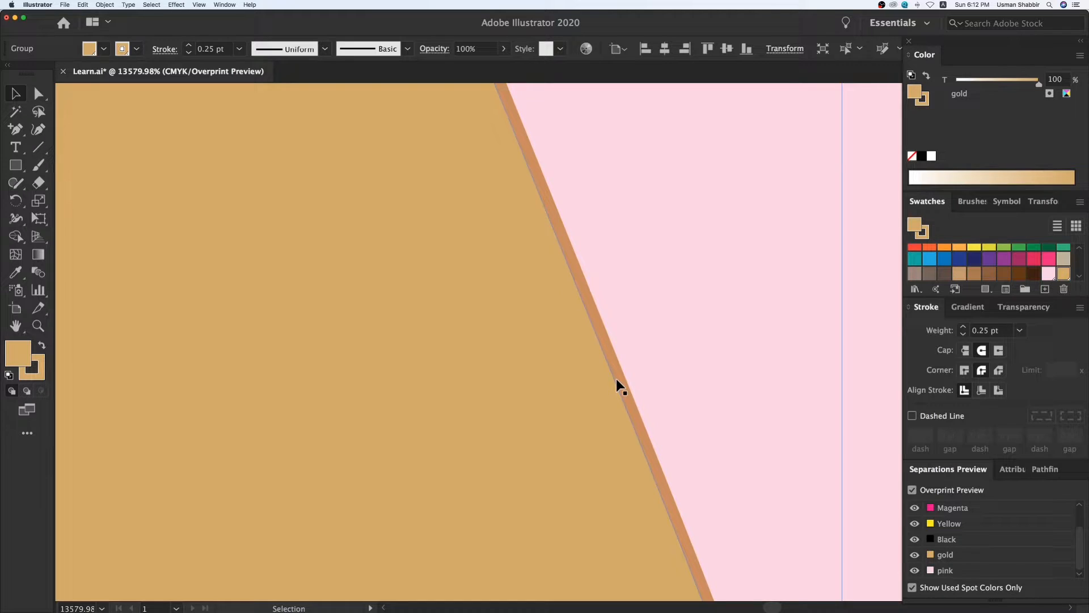
pyautogui.click(916, 557)
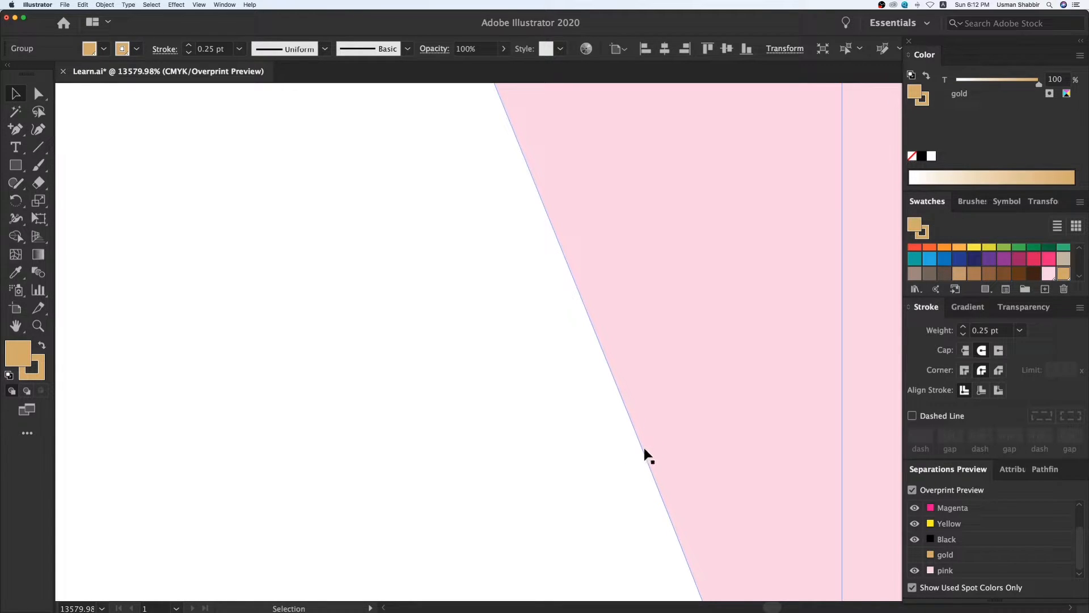
pyautogui.click(915, 556)
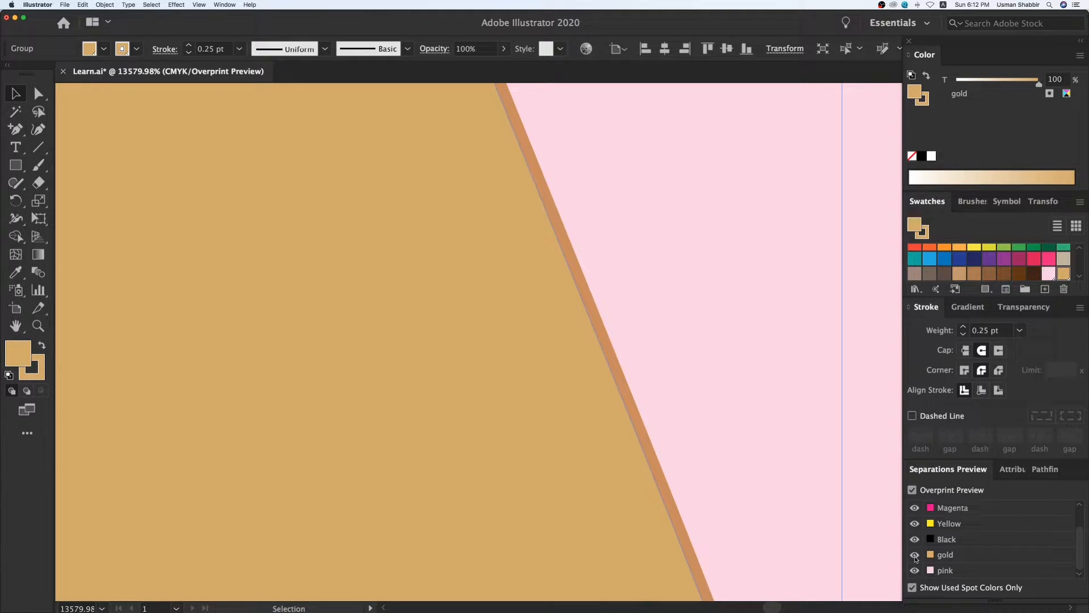
pyautogui.press('super+minus')
pyautogui.press('super+minus')
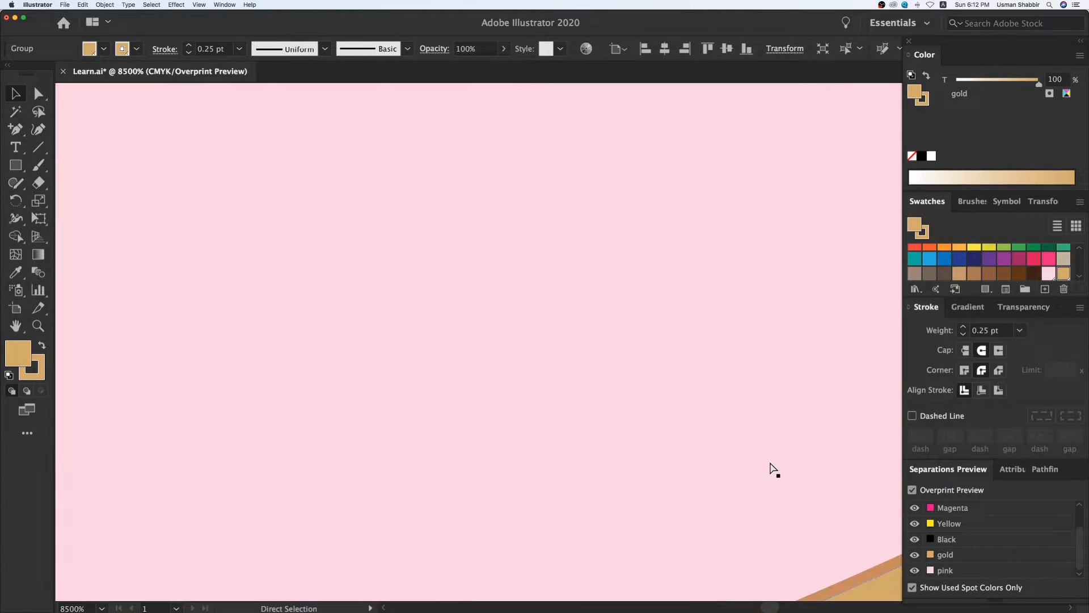
pyautogui.press('super+minus')
pyautogui.press('super+minus')
pyautogui.press('super+minus')
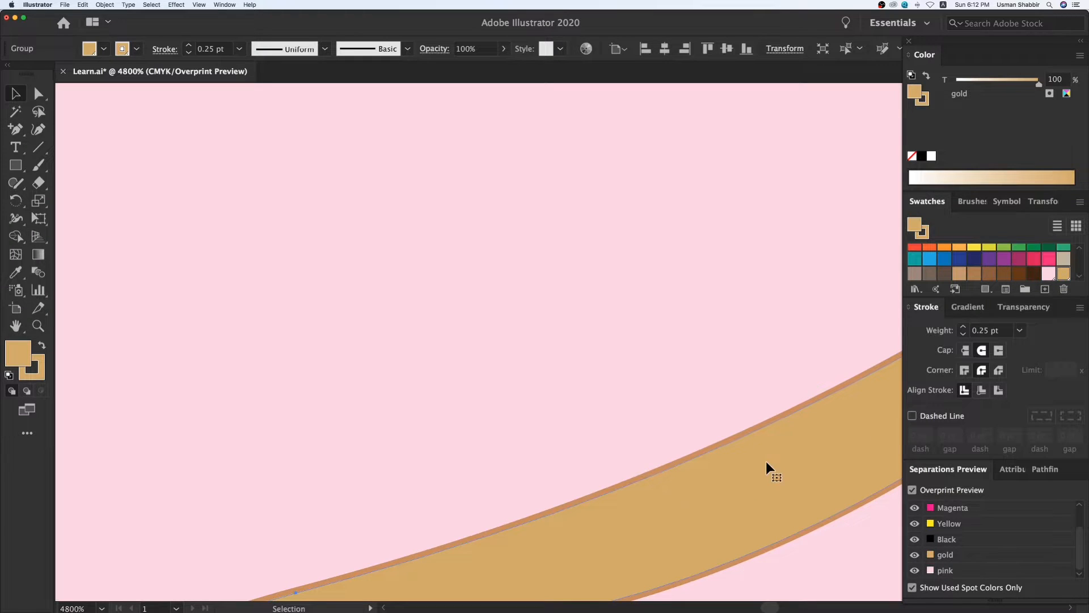
# Inspect the front panel's Arabic calligraphy with the gold plate hidden, then restore the plate
pyautogui.press('super+0')
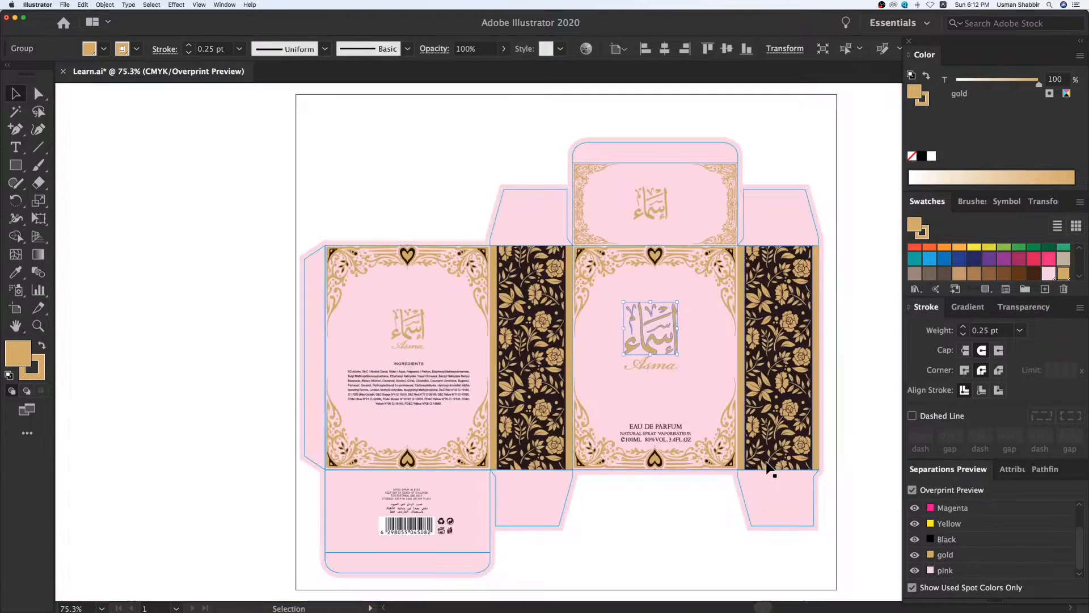
pyautogui.press('super+space')
pyautogui.moveTo(595, 284); pyautogui.dragTo(704, 371)
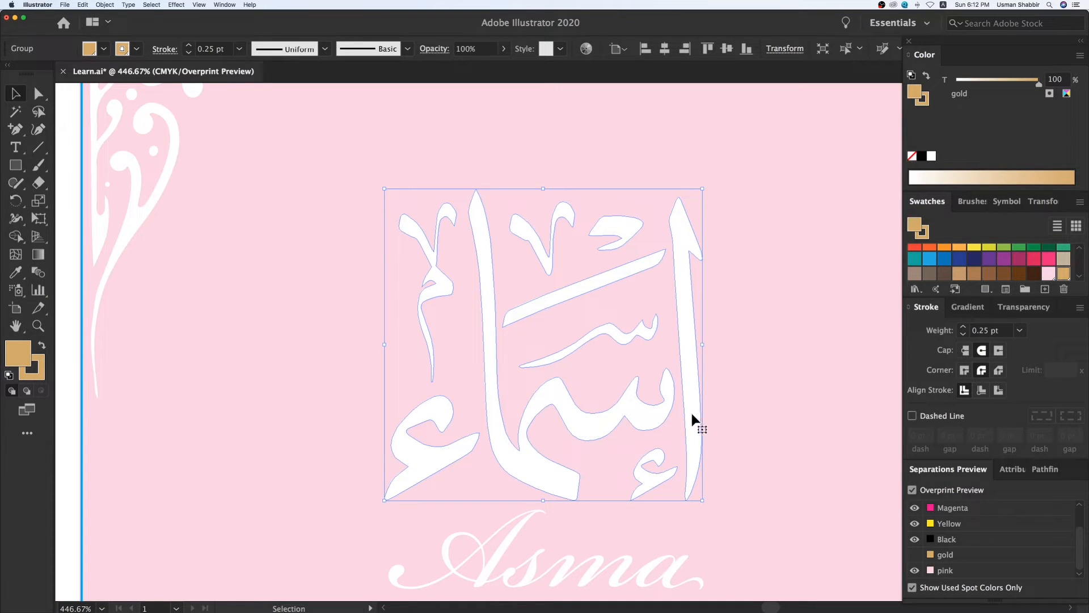
pyautogui.moveTo(695, 421); pyautogui.dragTo(684, 416)
pyautogui.press('super+z')
pyautogui.press('super+z')
pyautogui.click(920, 557)
pyautogui.press('super+minus')
pyautogui.press('super+minus')
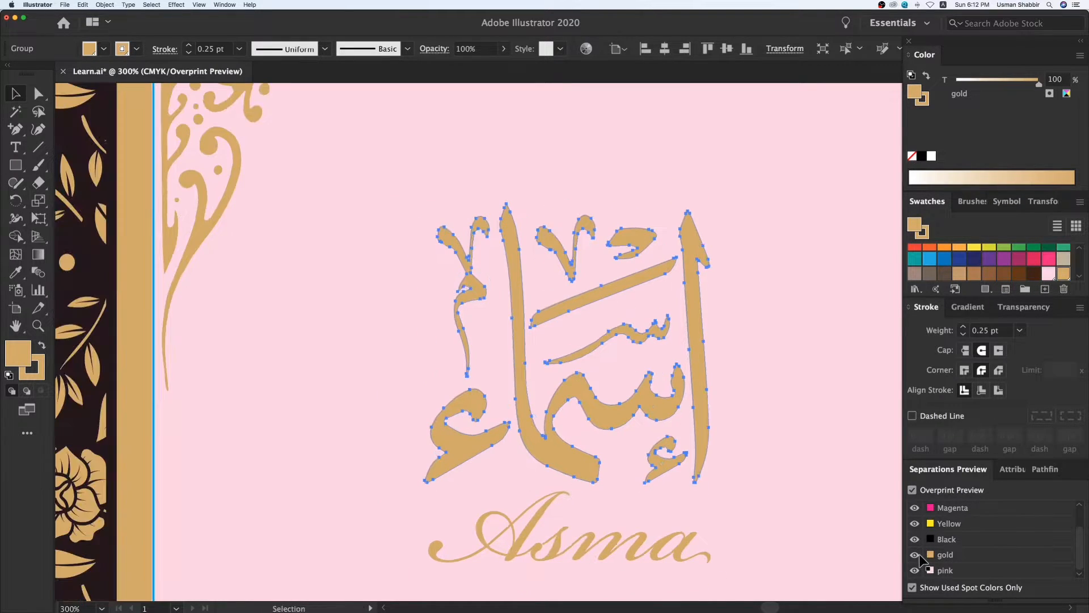
pyautogui.press('super+minus')
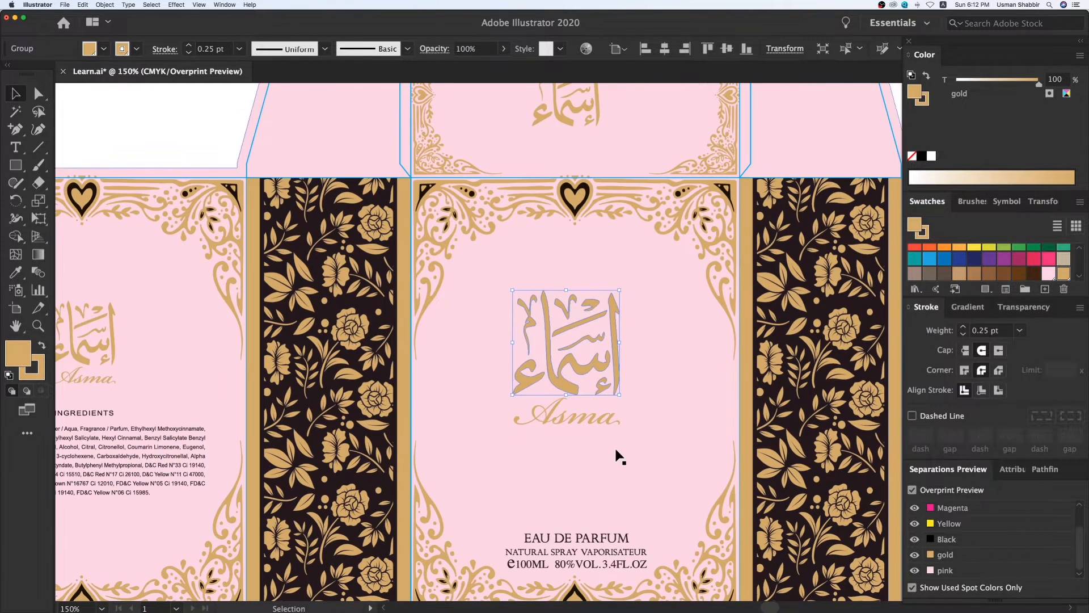
# Select the Arabic calligraphy on the front panel and turn on both Overprint Stroke and Overprint Fill
pyautogui.press('super+space')
pyautogui.moveTo(480, 247); pyautogui.dragTo(704, 445)
pyautogui.click(644, 394)
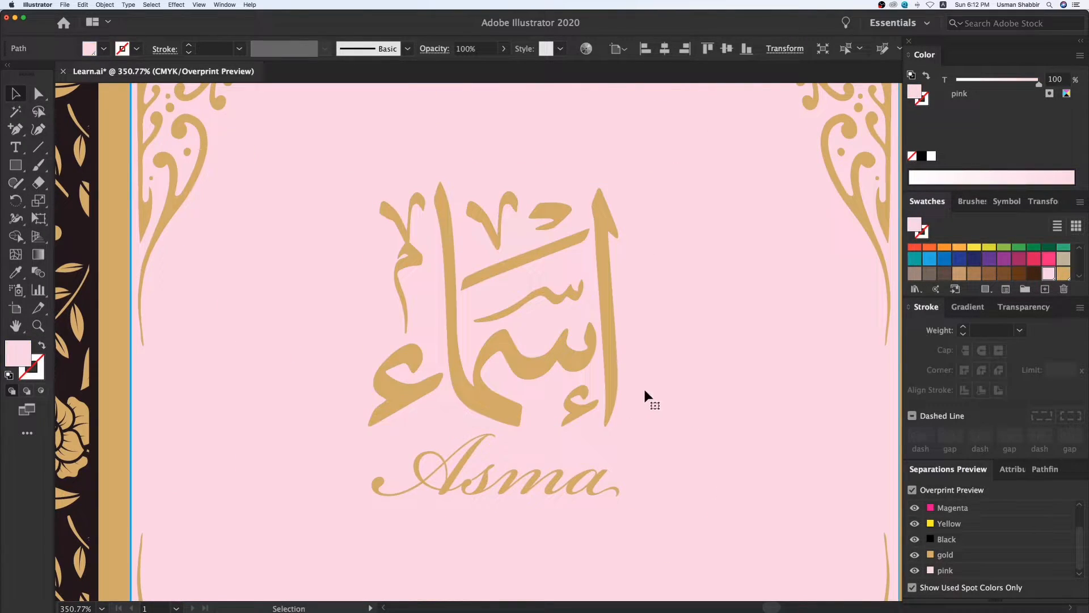
pyautogui.click(613, 386)
pyautogui.click(1015, 474)
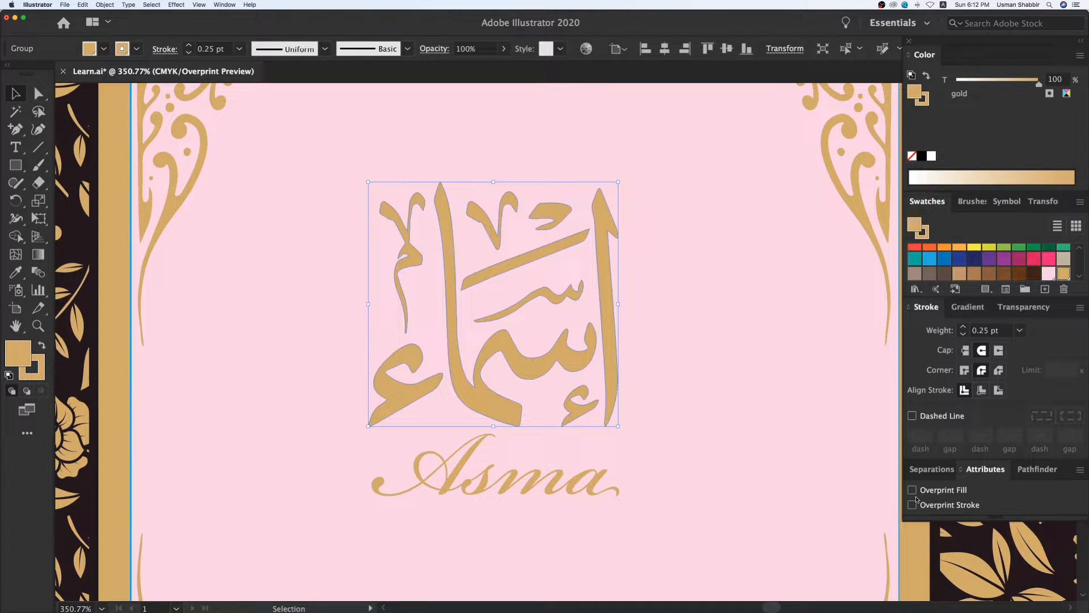
pyautogui.click(912, 504)
pyautogui.click(912, 489)
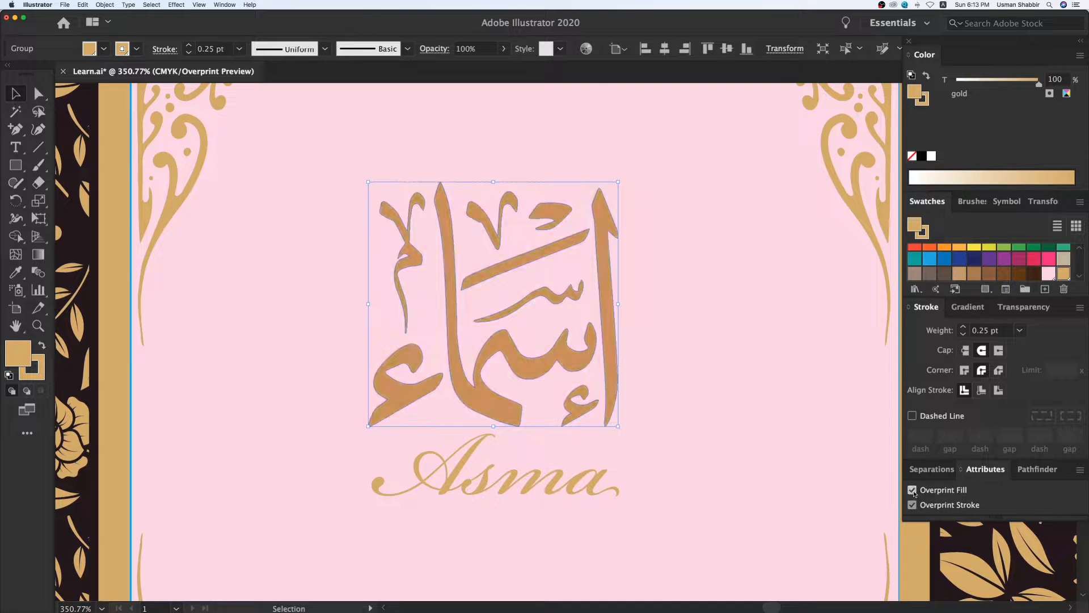
# Deselect the calligraphy and compare its color with Overprint Preview off and on, leaving the preview on
pyautogui.press('a')
pyautogui.press('super+minus')
pyautogui.press('v')
pyautogui.press('super+minus')
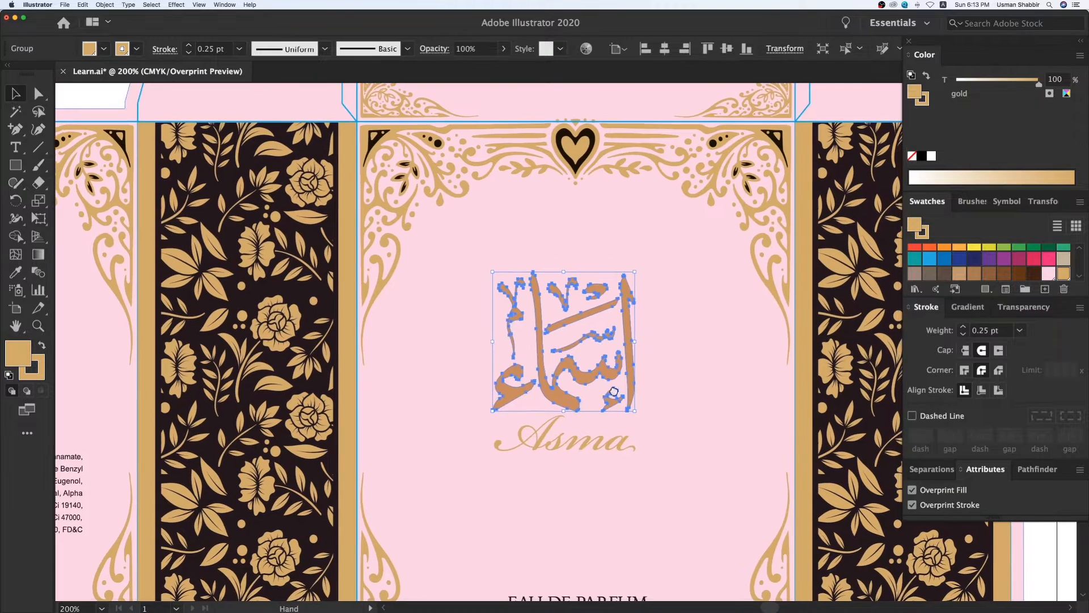
pyautogui.hscroll(5, 794, 442)
pyautogui.scroll(-2, 794, 443)
pyautogui.click(859, 426)
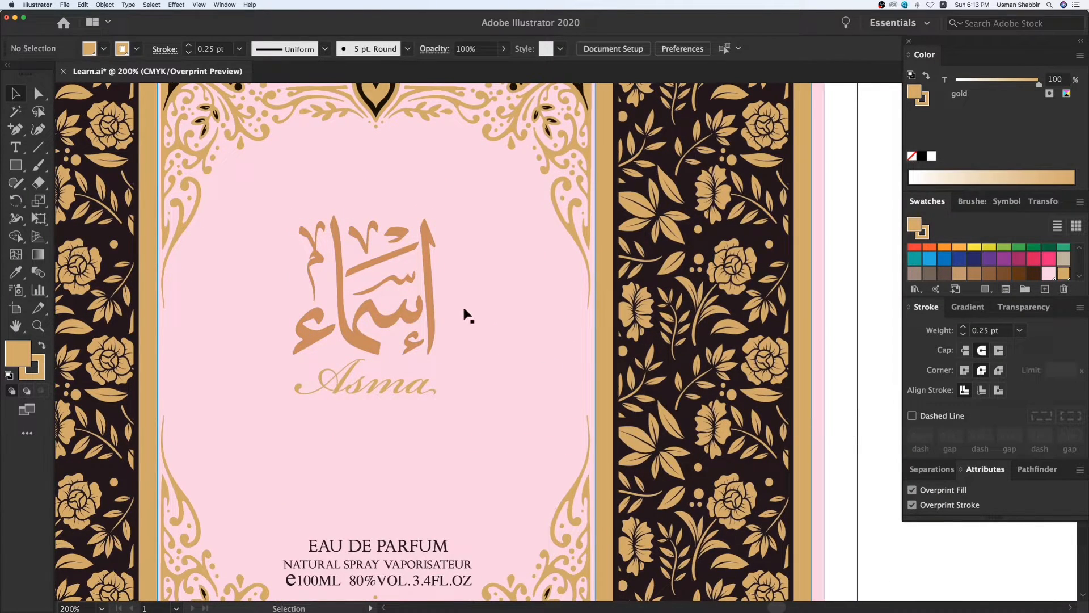
pyautogui.click(931, 469)
pyautogui.click(912, 490)
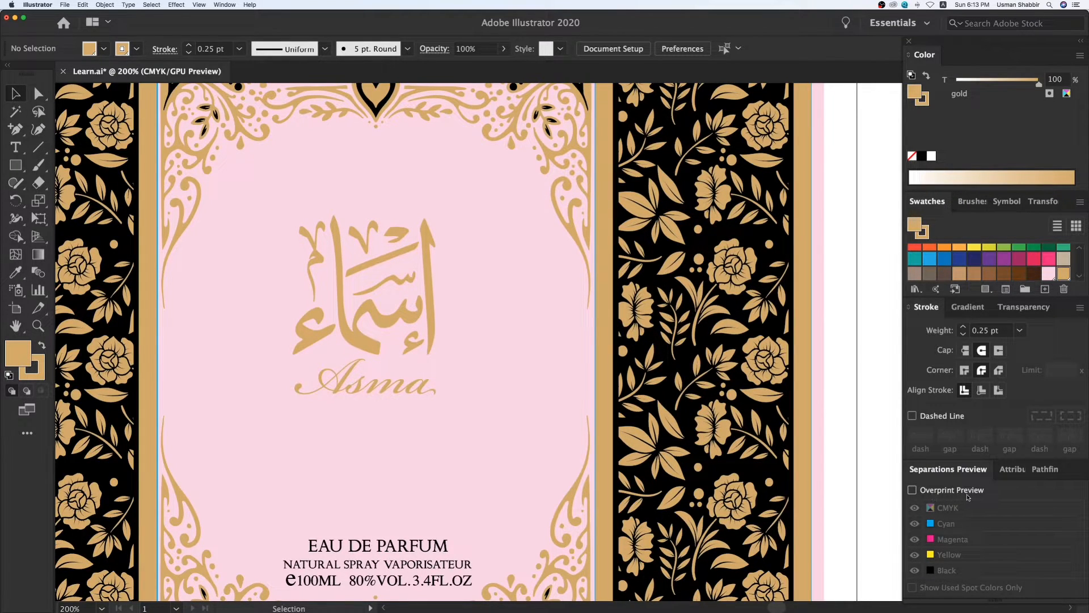
pyautogui.click(912, 490)
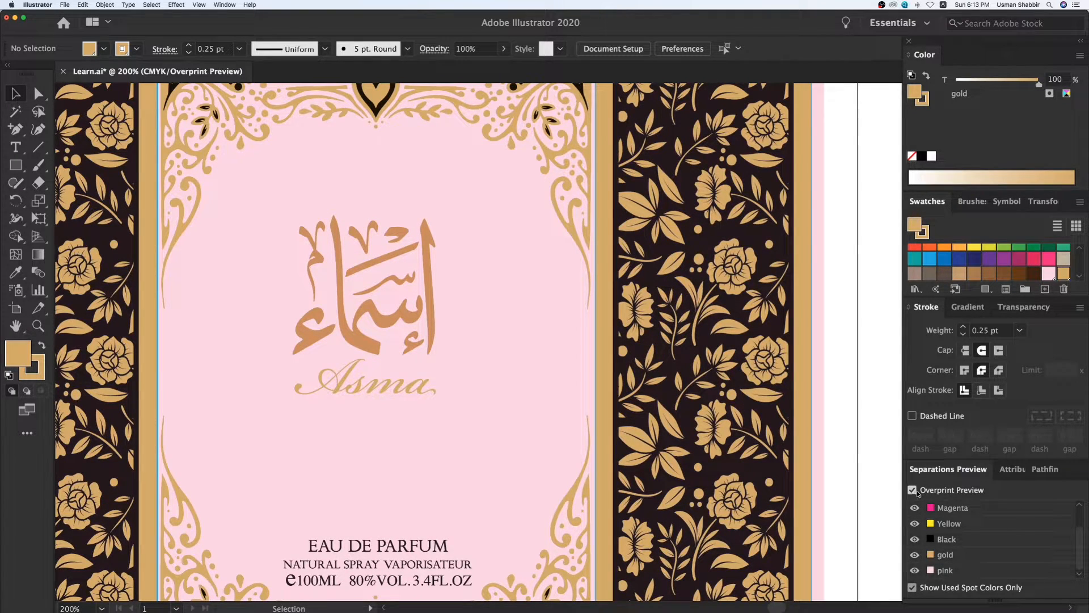
pyautogui.click(912, 490)
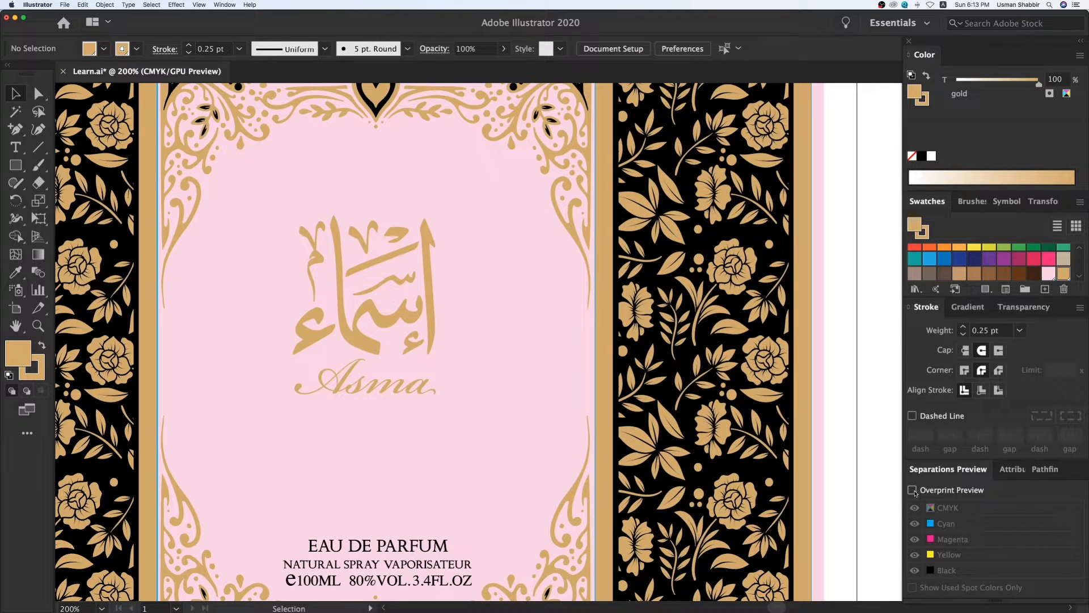
pyautogui.click(912, 490)
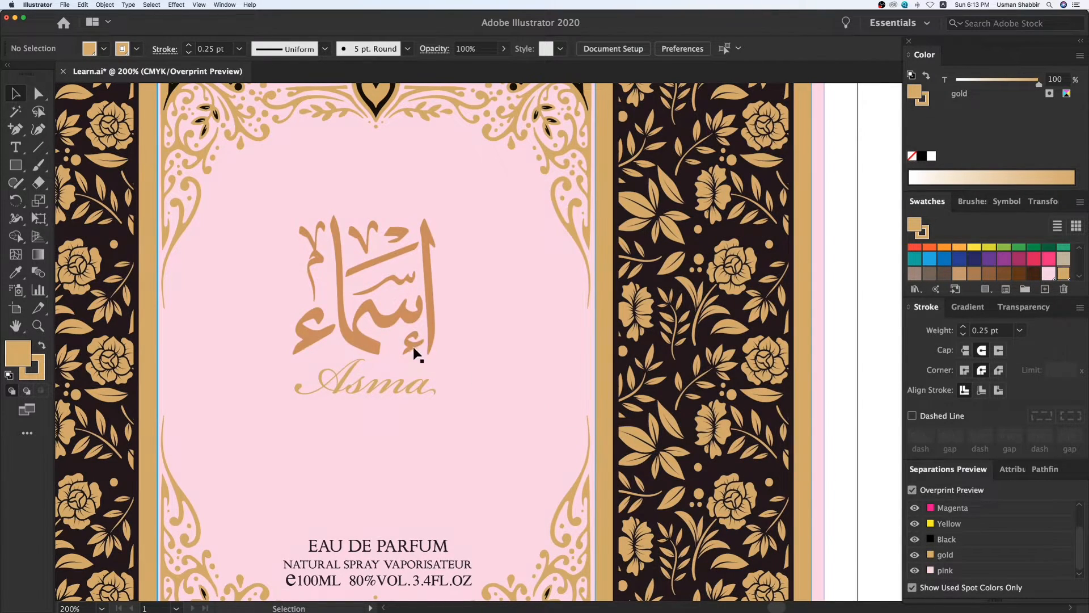
# Turn off Overprint Fill for the front panel's Arabic calligraphy
pyautogui.click(411, 317)
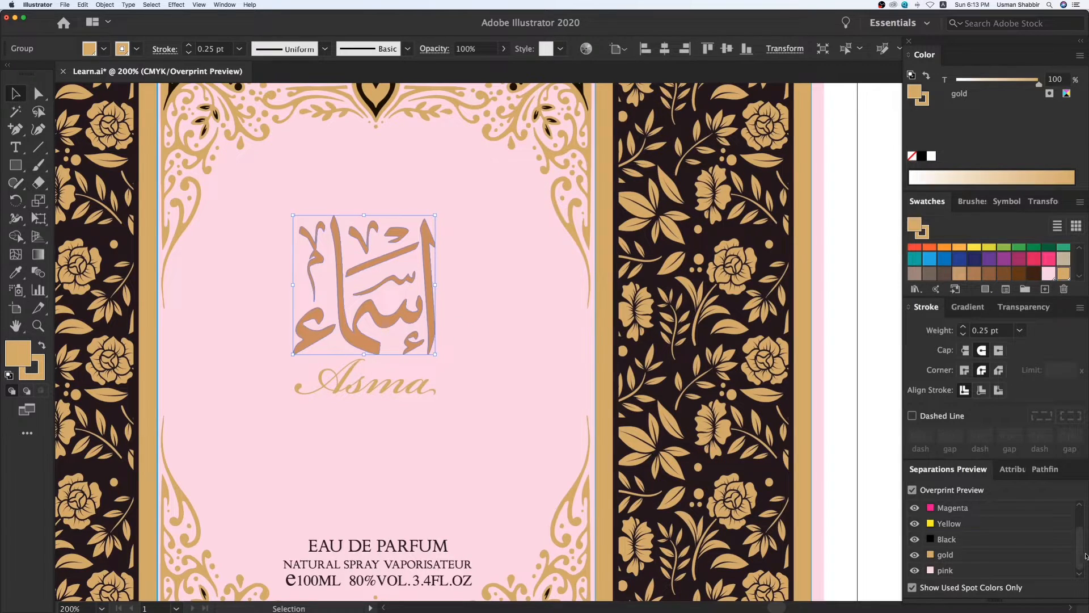
pyautogui.click(1001, 469)
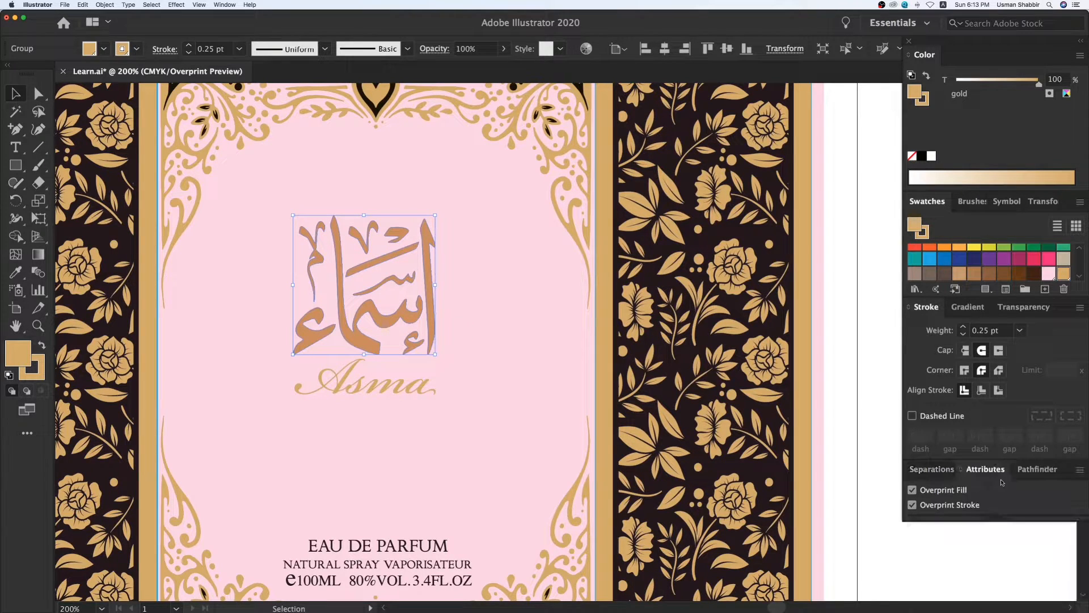
pyautogui.click(913, 490)
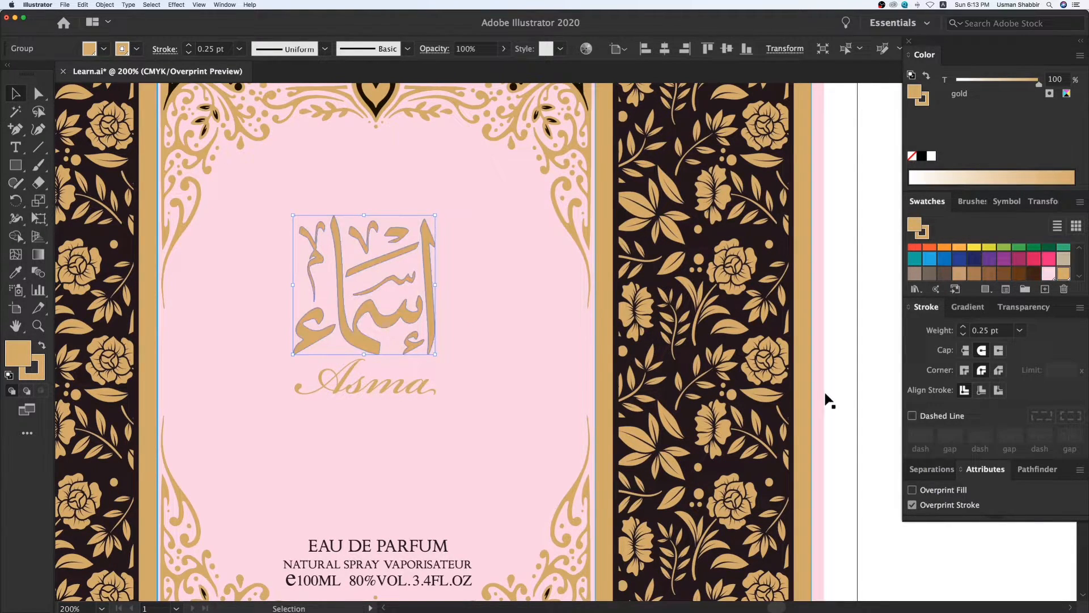
# Select all artwork matching the gold Asma lettering and apply the gold swatch color to its stroke
pyautogui.click(489, 395)
pyautogui.moveTo(490, 395); pyautogui.dragTo(427, 400)
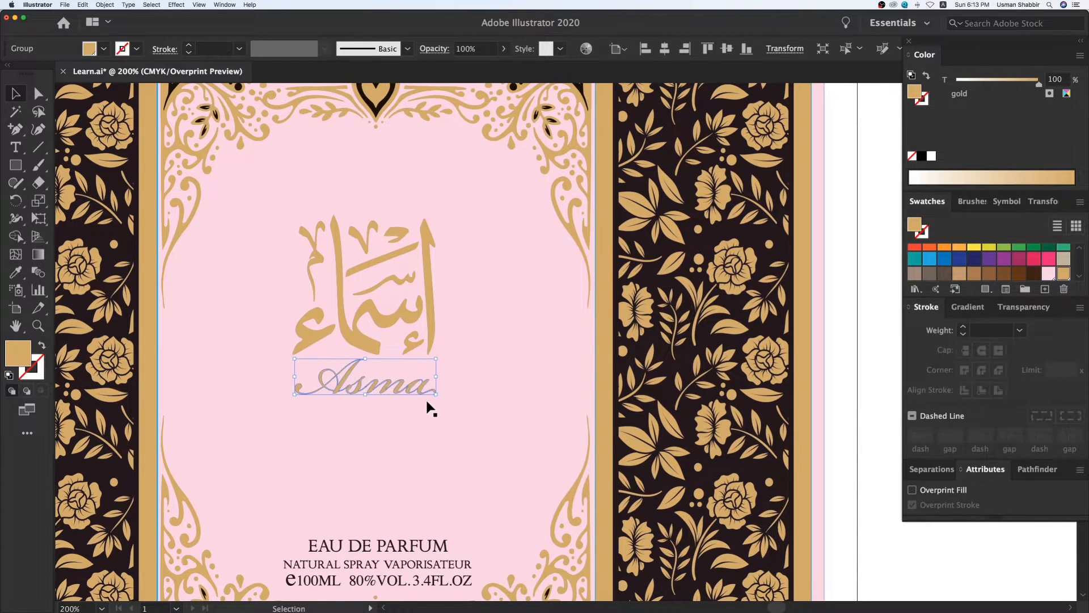
pyautogui.click(845, 48)
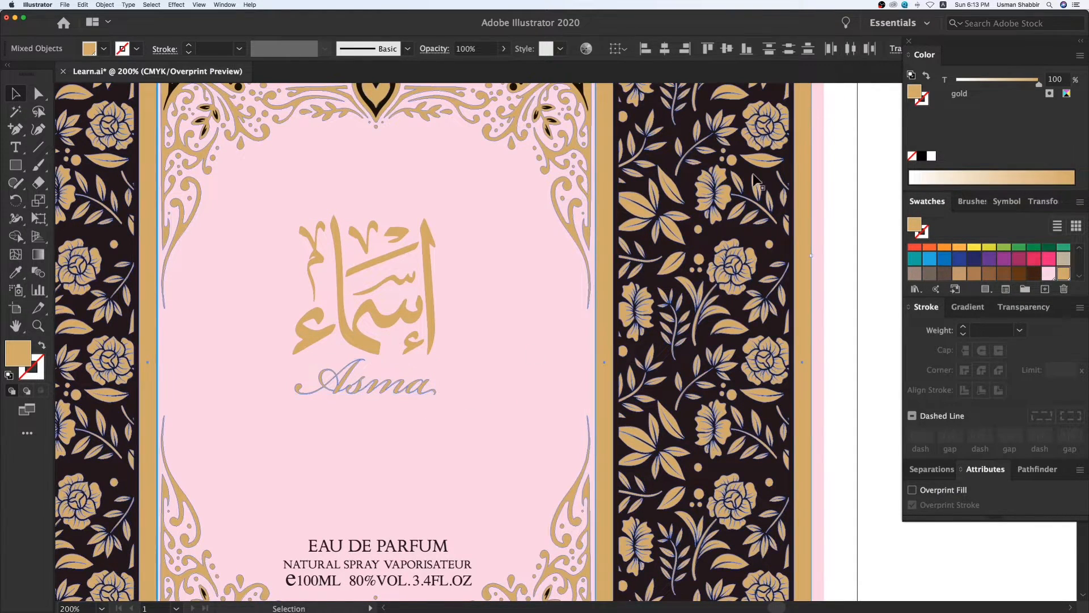
pyautogui.moveTo(914, 91); pyautogui.dragTo(926, 102)
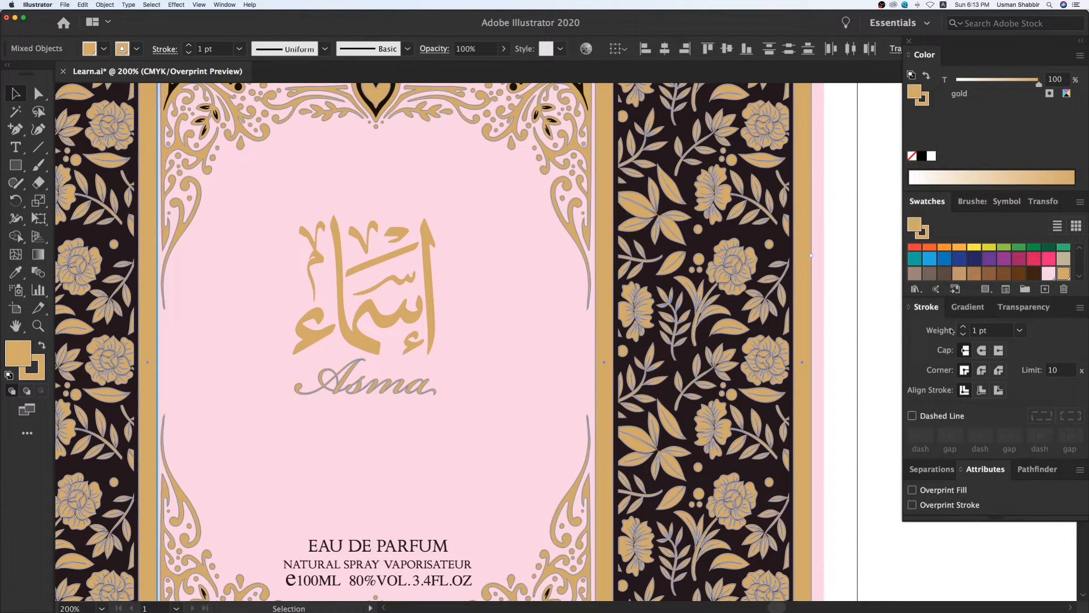
# Set the selected gold artwork's stroke to 0.25 pt with round joins and caps, and turn on Overprint Stroke
pyautogui.click(1006, 334)
pyautogui.write('0.')
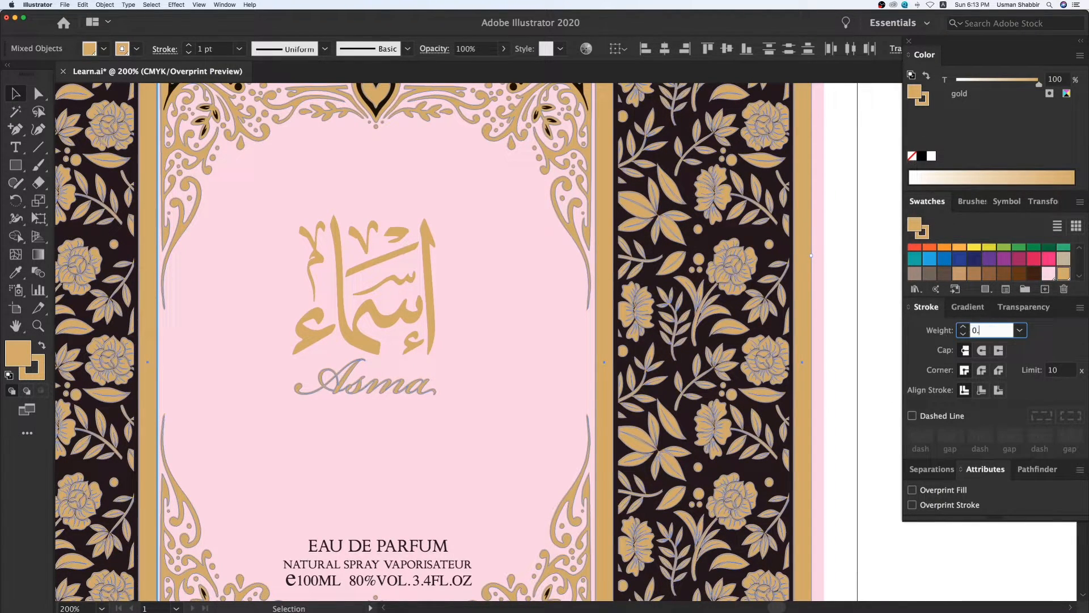
pyautogui.write('25')
pyautogui.press('Return')
pyautogui.click(981, 370)
pyautogui.click(982, 350)
pyautogui.click(912, 504)
pyautogui.click(876, 397)
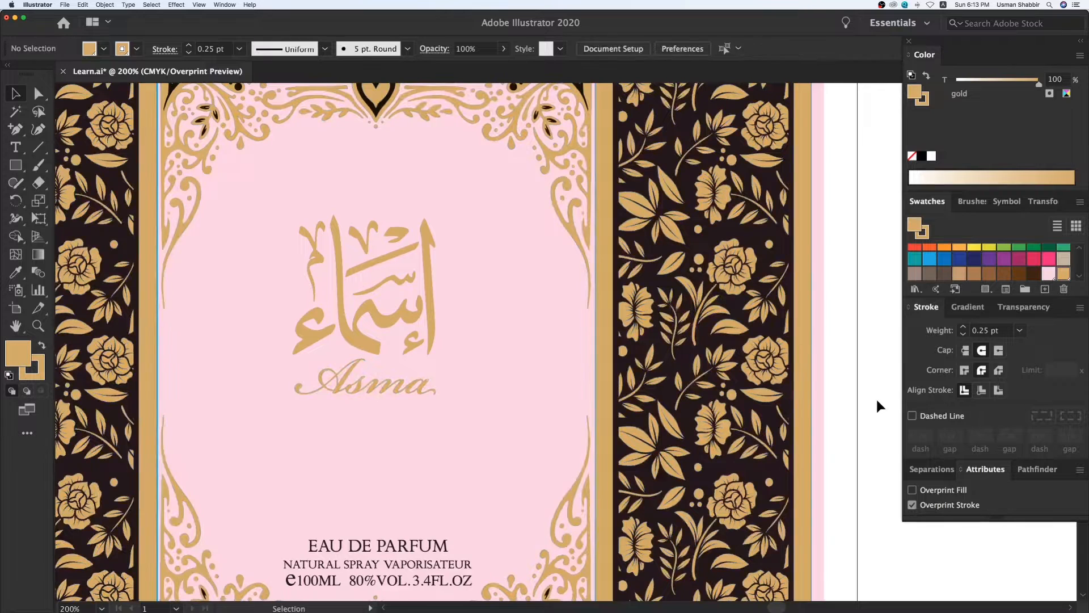
# Examine the edge of a gold shape on the black floral side panel close up, hiding and restoring the gold plate
pyautogui.press('super+0')
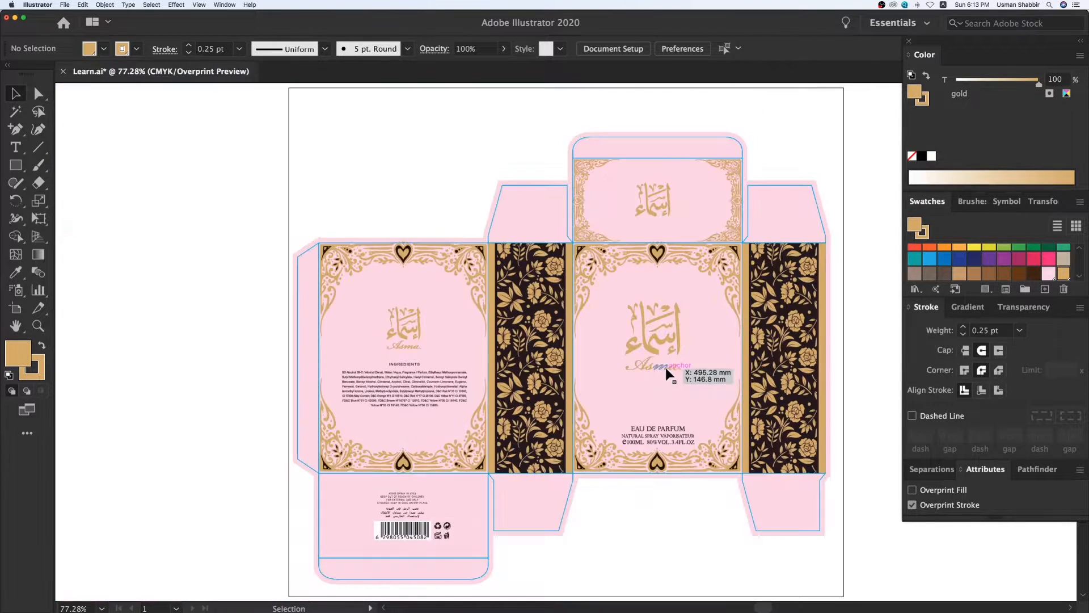
pyautogui.press('z')
pyautogui.moveTo(293, 207); pyautogui.dragTo(682, 409)
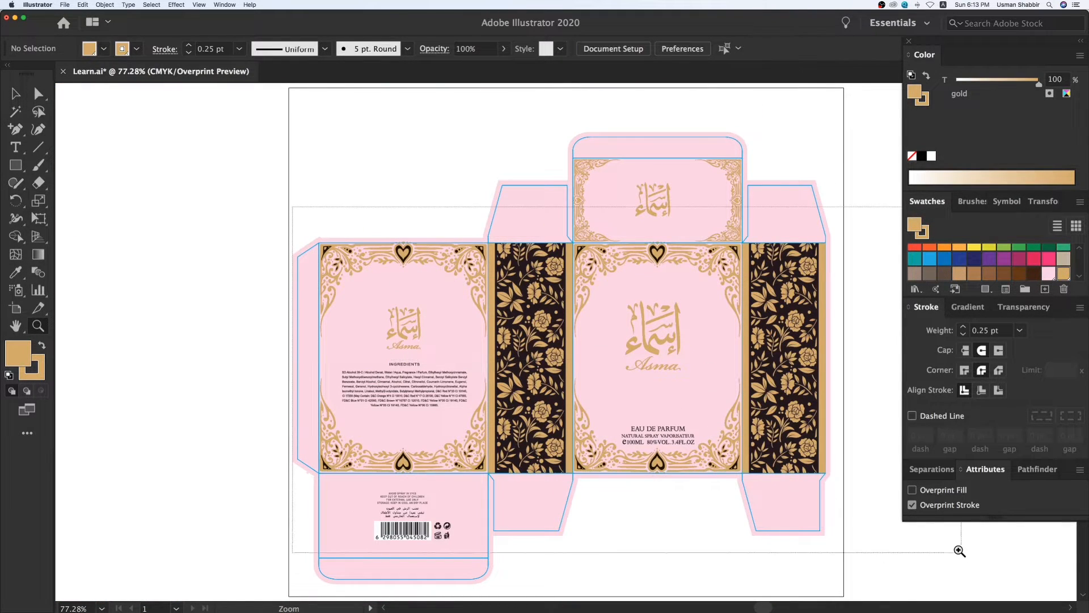
pyautogui.press('v')
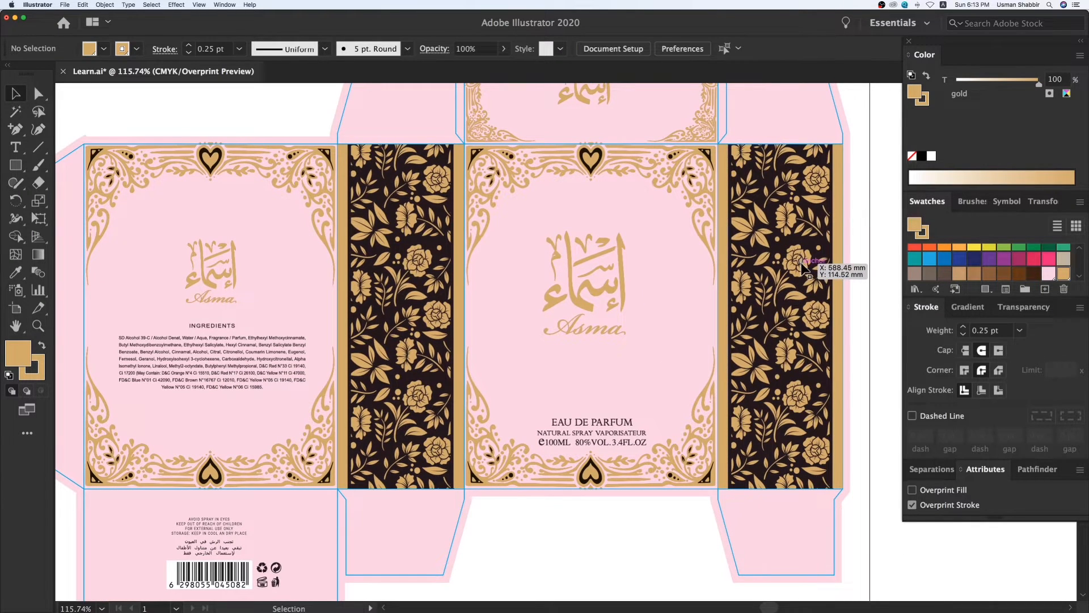
pyautogui.press('z')
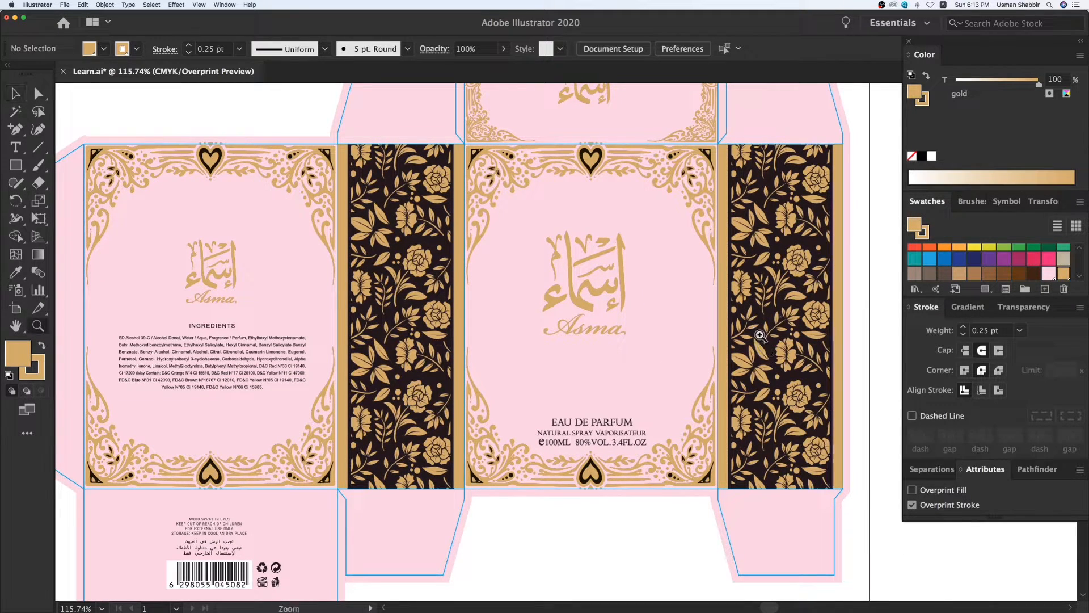
pyautogui.moveTo(760, 339); pyautogui.dragTo(839, 386)
pyautogui.moveTo(559, 286); pyautogui.dragTo(584, 311)
pyautogui.press('v')
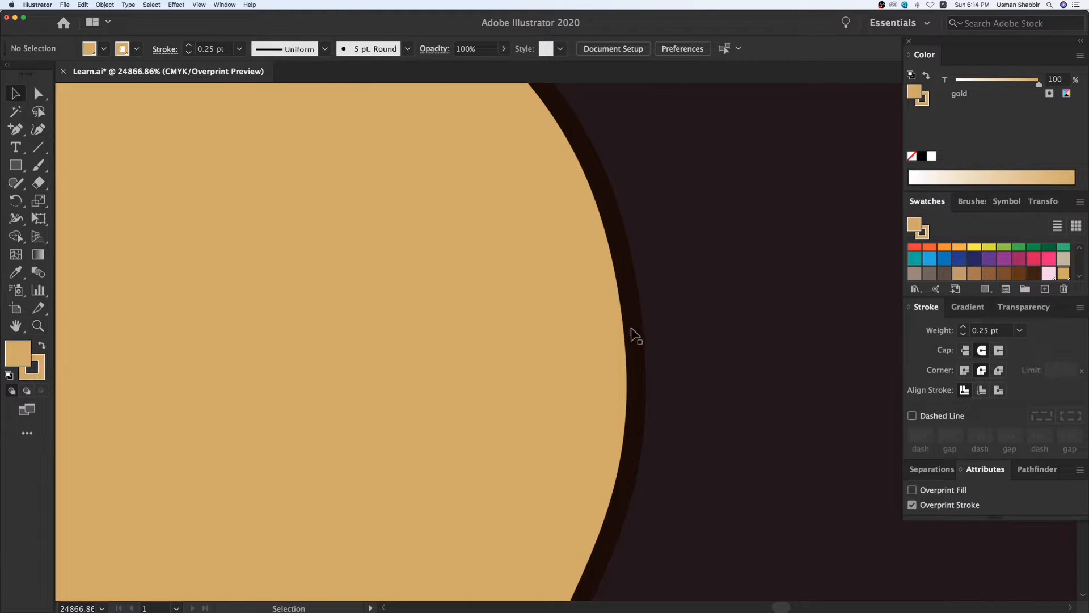
pyautogui.click(920, 471)
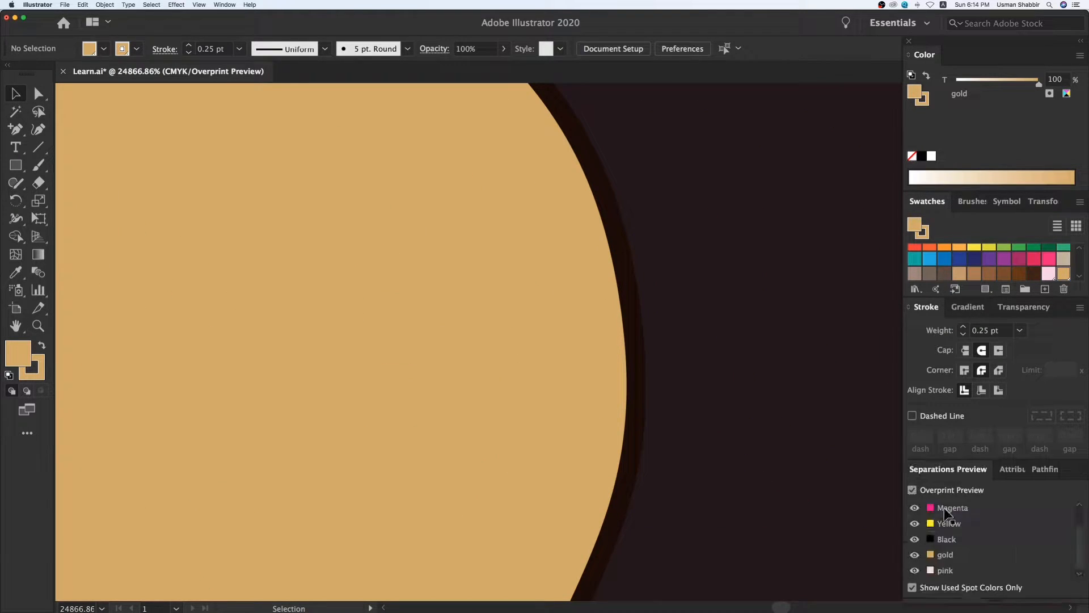
pyautogui.click(914, 540)
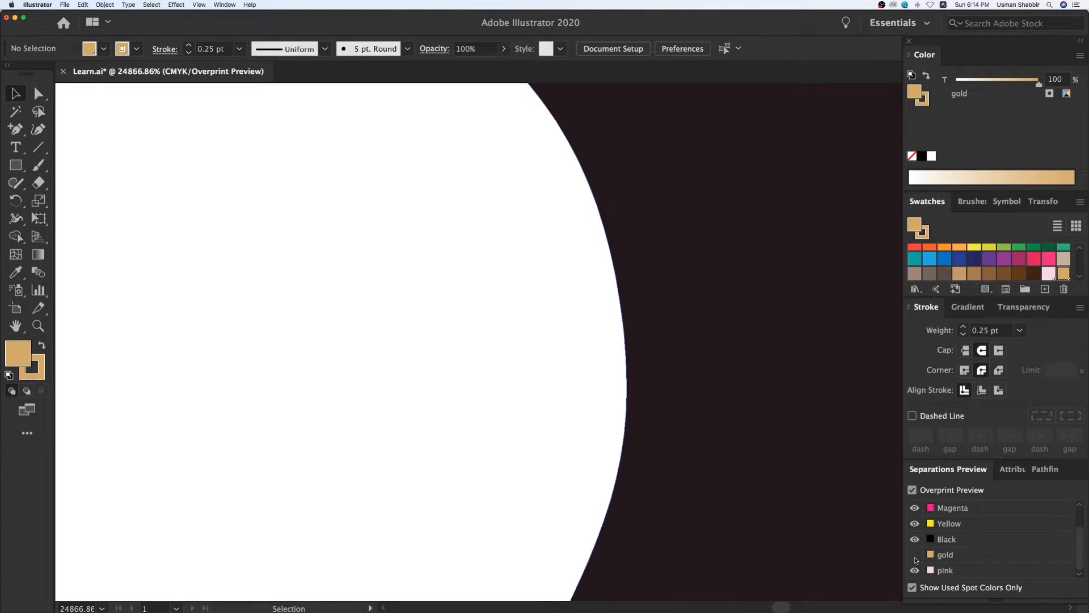
pyautogui.click(915, 555)
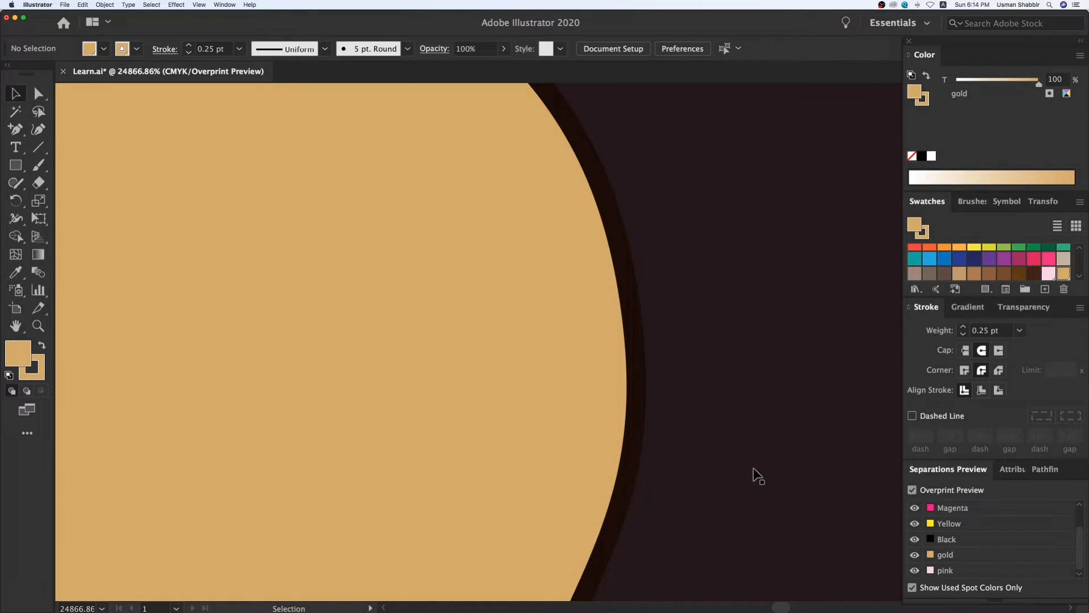
# Examine the overprinting stroke around the back panel's gold ornament against the pink background close up
pyautogui.press('z')
pyautogui.press('super+0')
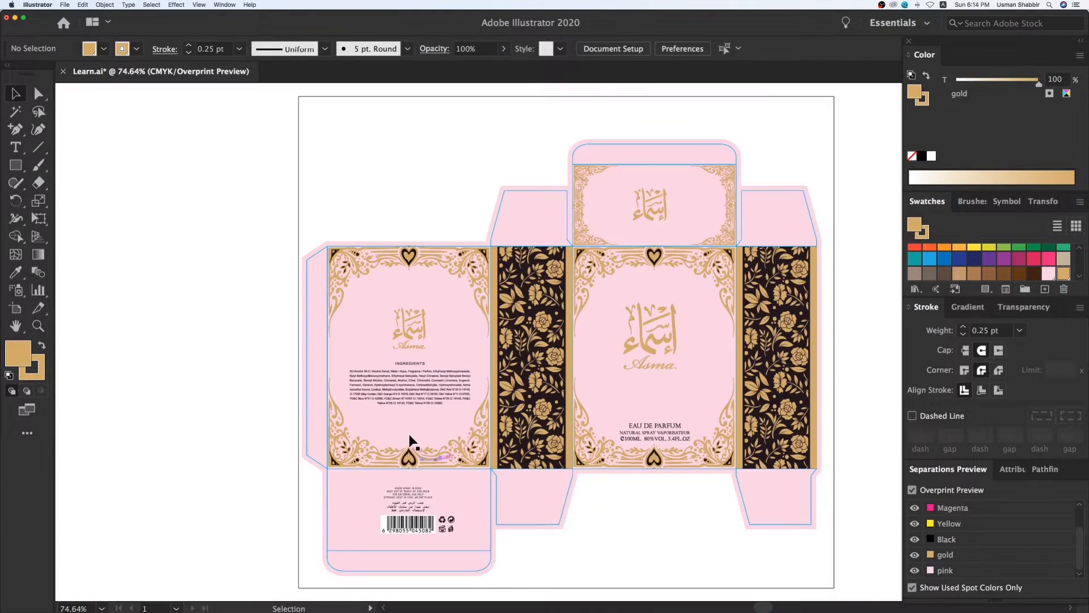
pyautogui.moveTo(448, 446); pyautogui.dragTo(454, 450)
pyautogui.moveTo(503, 413); pyautogui.dragTo(624, 472)
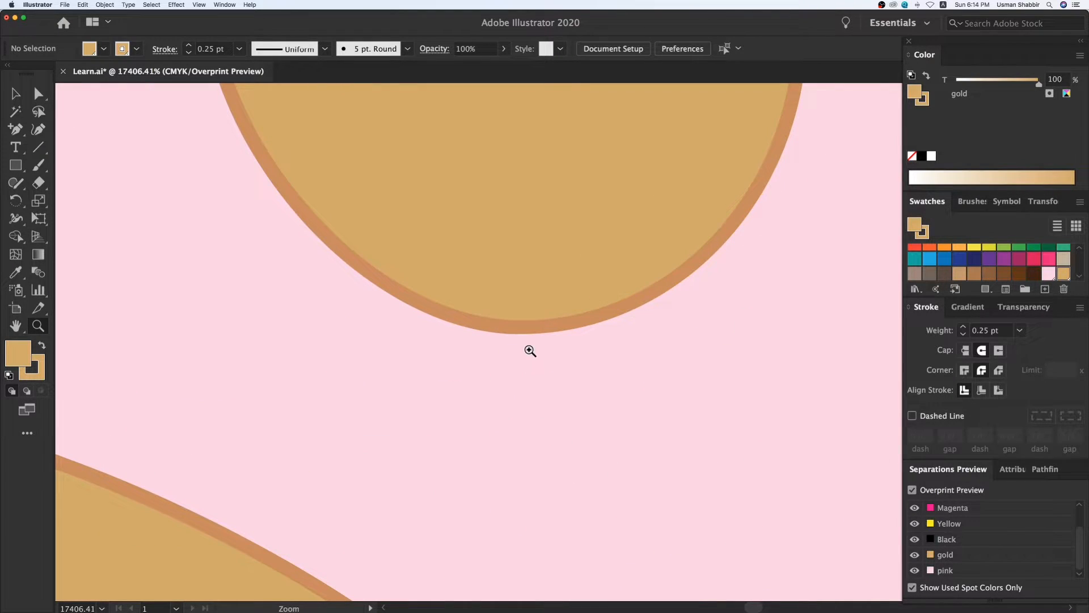
pyautogui.press('super+0')
pyautogui.press('v')
pyautogui.moveTo(739, 430); pyautogui.dragTo(681, 430)
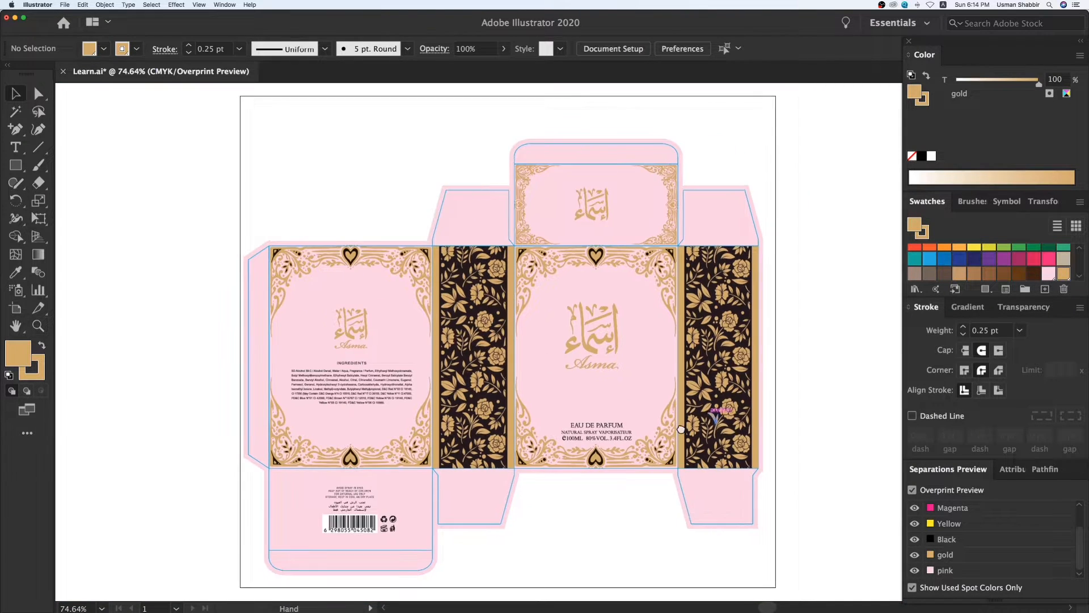
pyautogui.press('z')
pyautogui.moveTo(240, 144); pyautogui.dragTo(905, 581)
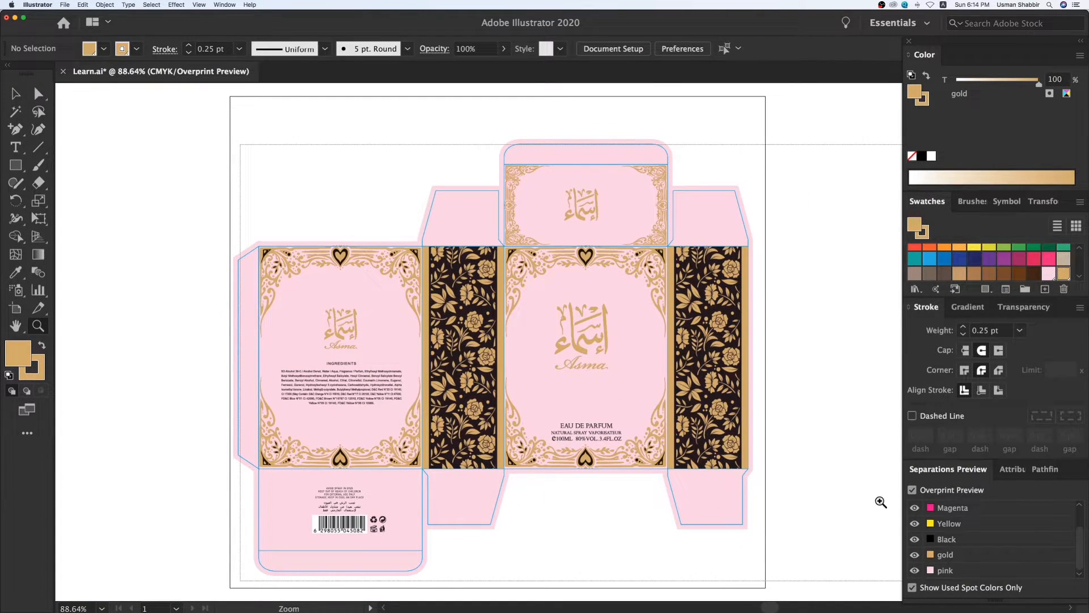
pyautogui.press('v')
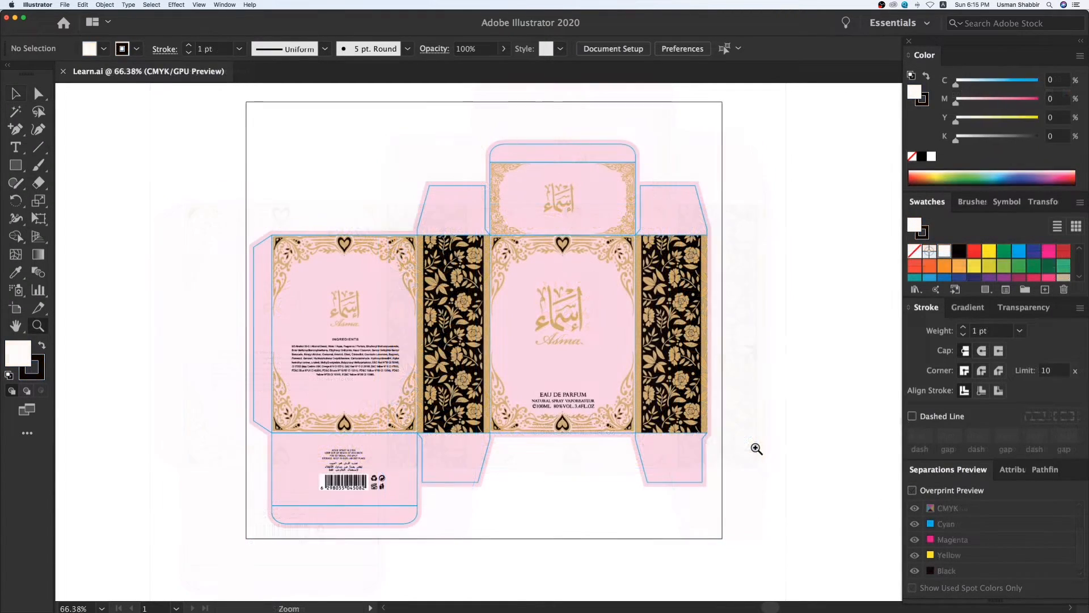
pyautogui.moveTo(762, 432); pyautogui.dragTo(746, 452)
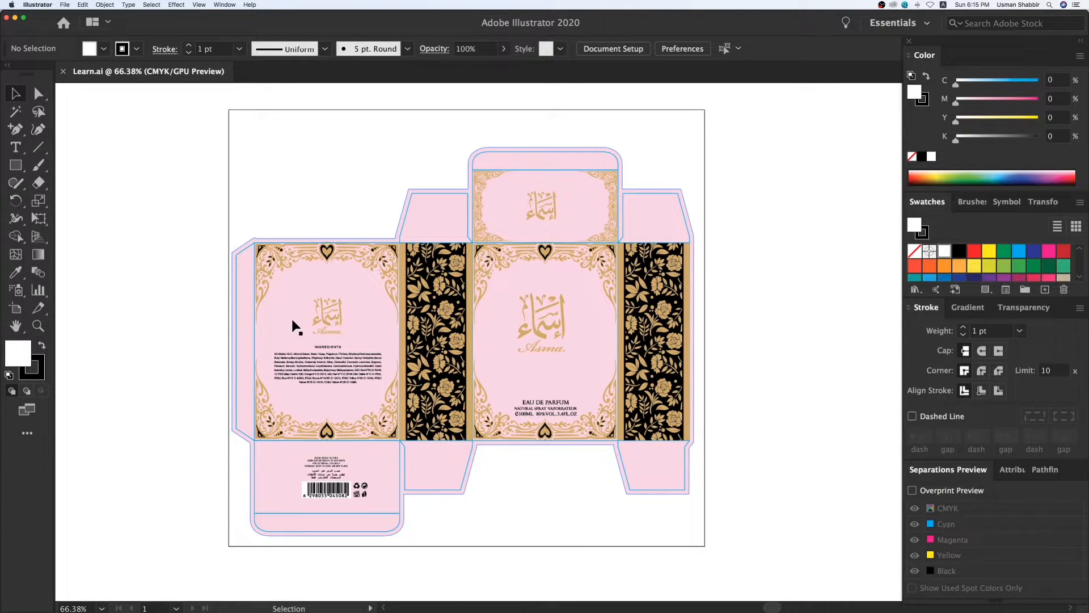
# Select all artwork matching the front panel's gold lettering and create a spot color swatch named gold from its fill
pyautogui.moveTo(460, 305); pyautogui.dragTo(443, 304)
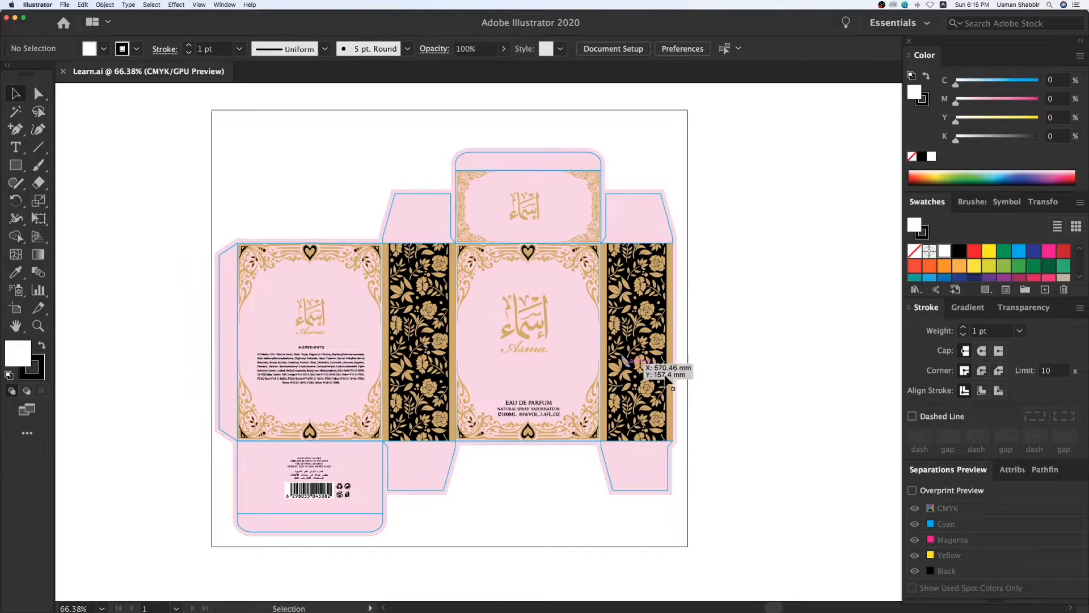
pyautogui.hscroll(2, 628, 368)
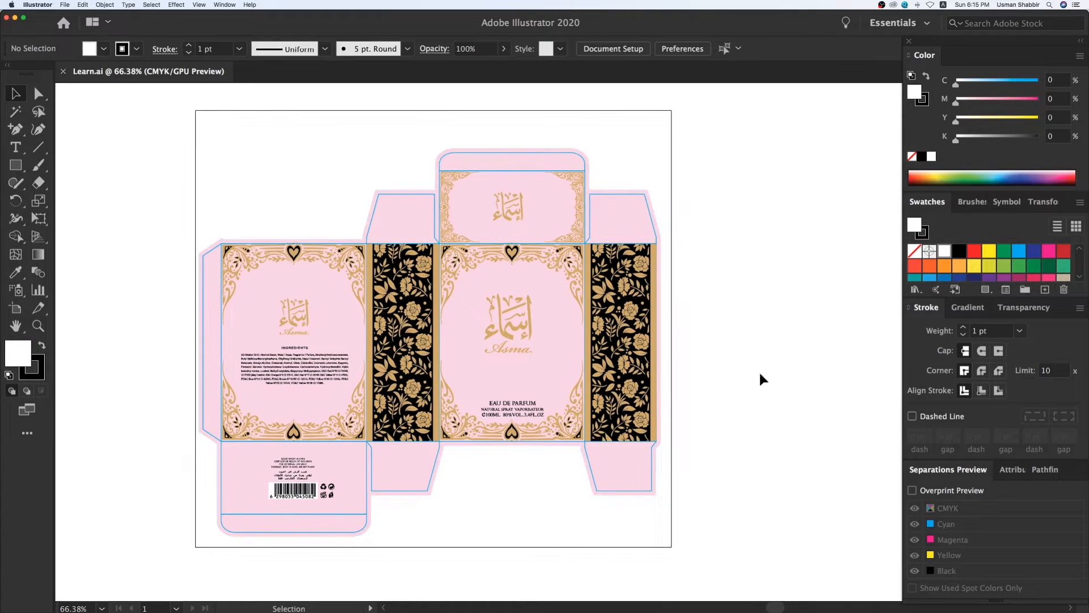
pyautogui.click(531, 327)
pyautogui.click(845, 50)
pyautogui.click(1079, 55)
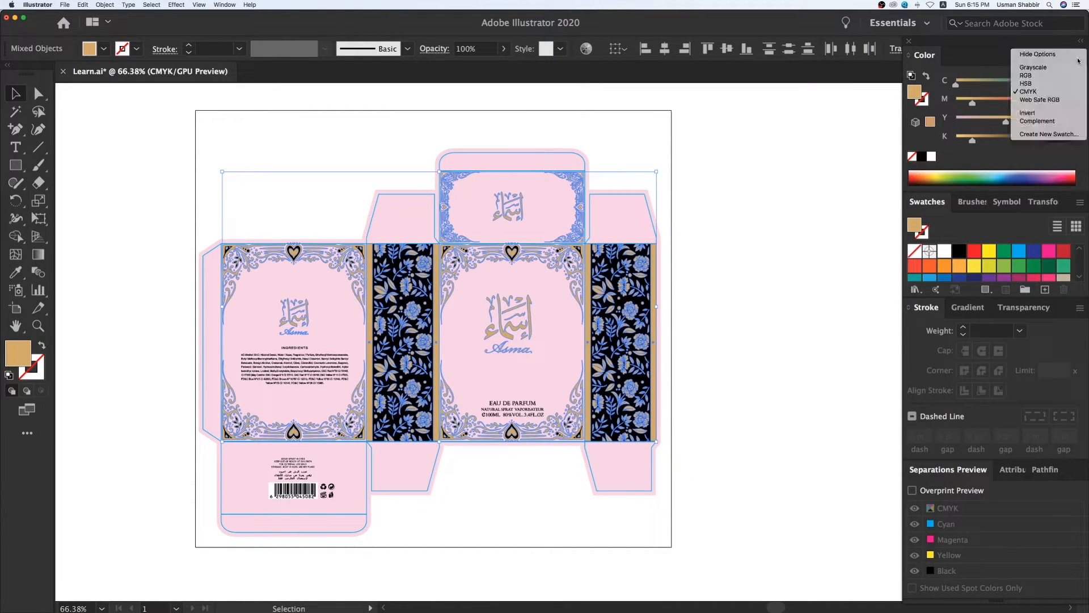
pyautogui.click(1035, 136)
pyautogui.write('gold')
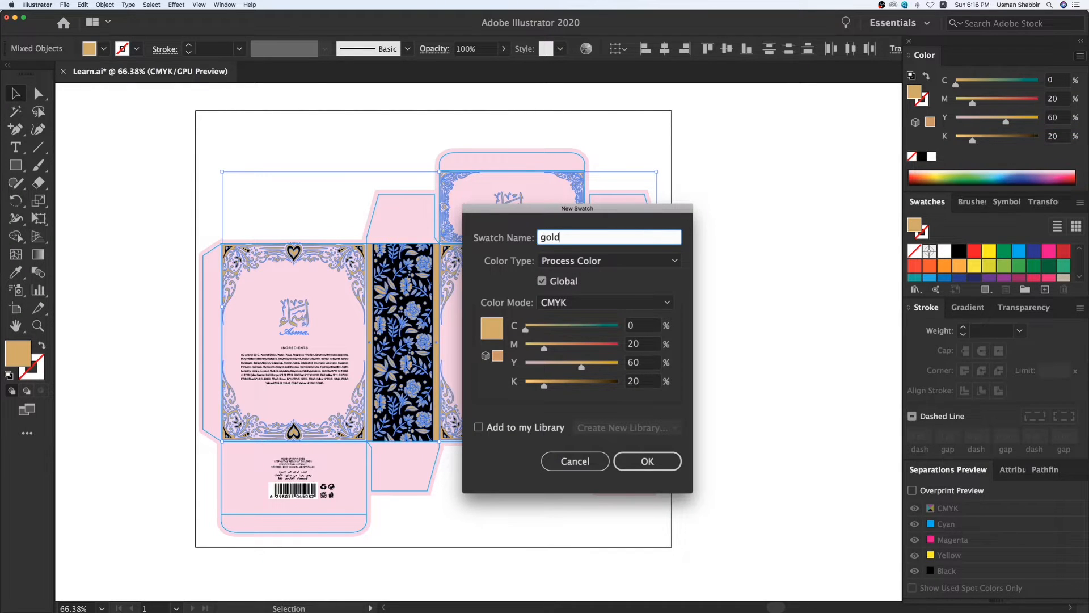
pyautogui.click(610, 260)
pyautogui.click(567, 294)
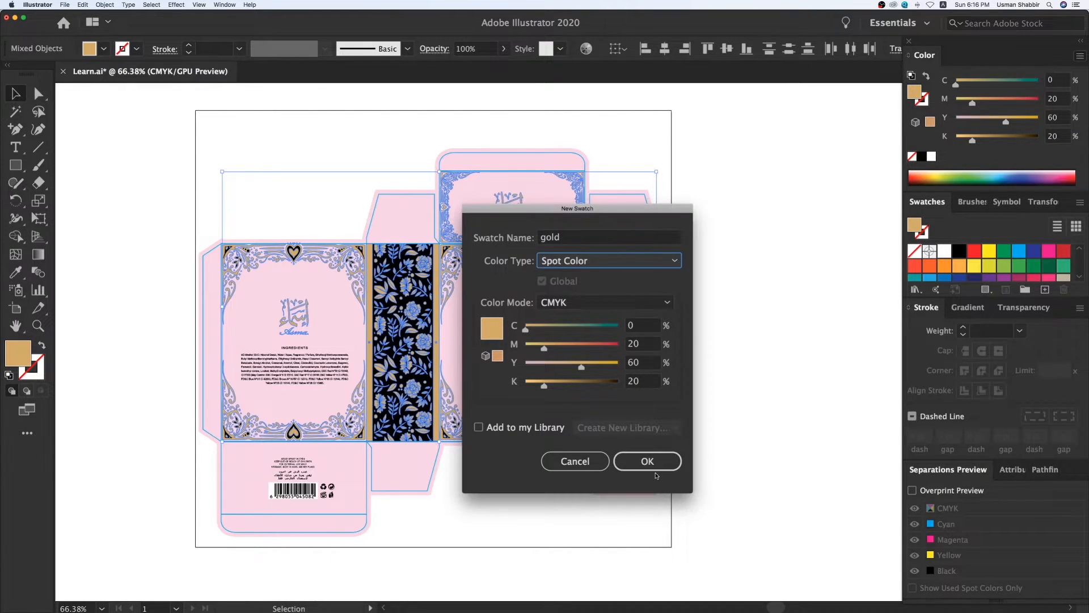
pyautogui.click(661, 466)
# Give the selected gold artwork a gold 0.25 pt stroke with round corners and caps, and turn on Overprint Stroke
pyautogui.moveTo(919, 93); pyautogui.dragTo(925, 101)
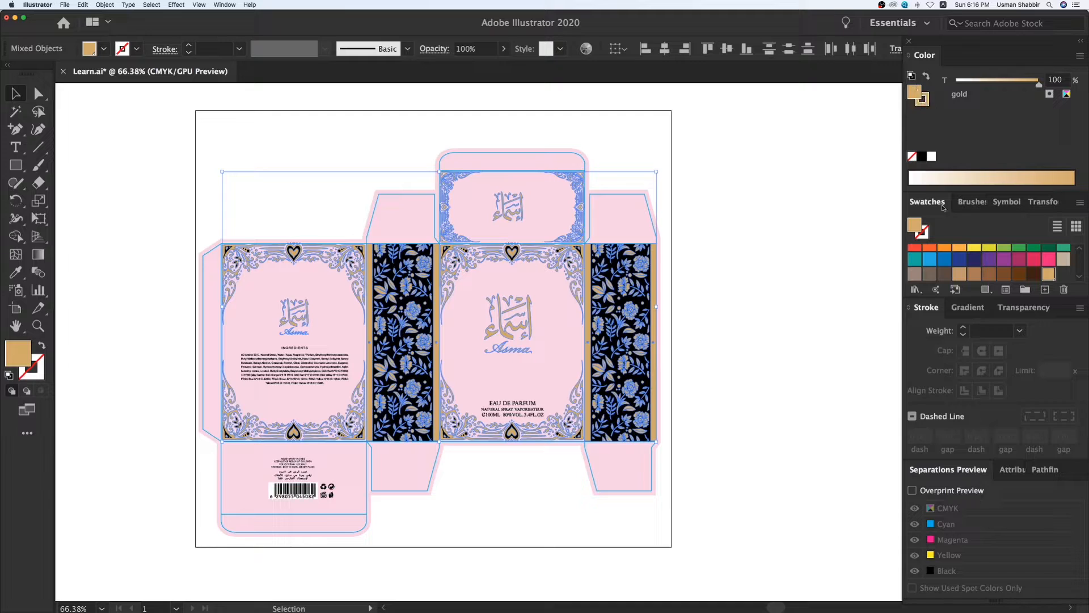
pyautogui.moveTo(987, 331); pyautogui.dragTo(897, 343)
pyautogui.write('0.')
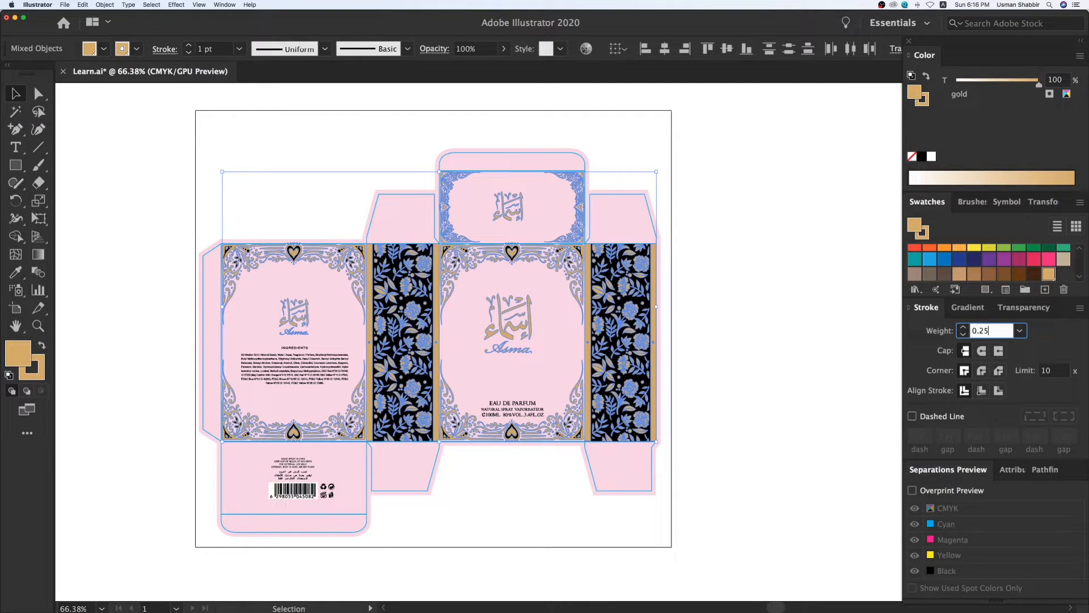
pyautogui.write('25')
pyautogui.press('Return')
pyautogui.click(981, 370)
pyautogui.click(981, 350)
pyautogui.click(1011, 469)
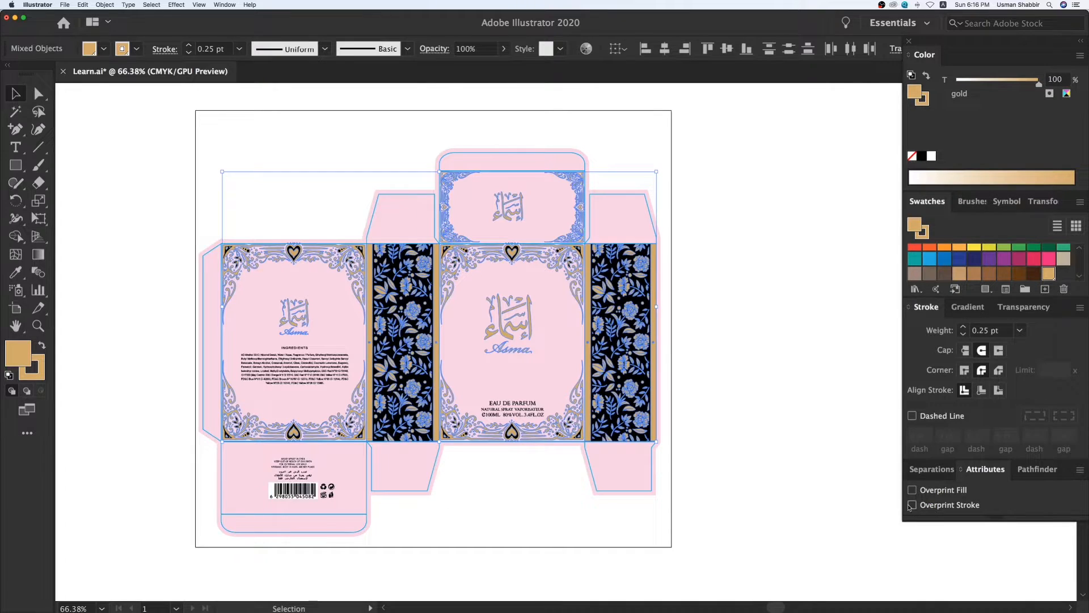
pyautogui.click(732, 289)
# Select the box's pink background and create a spot color swatch named pink from its fill
pyautogui.click(622, 223)
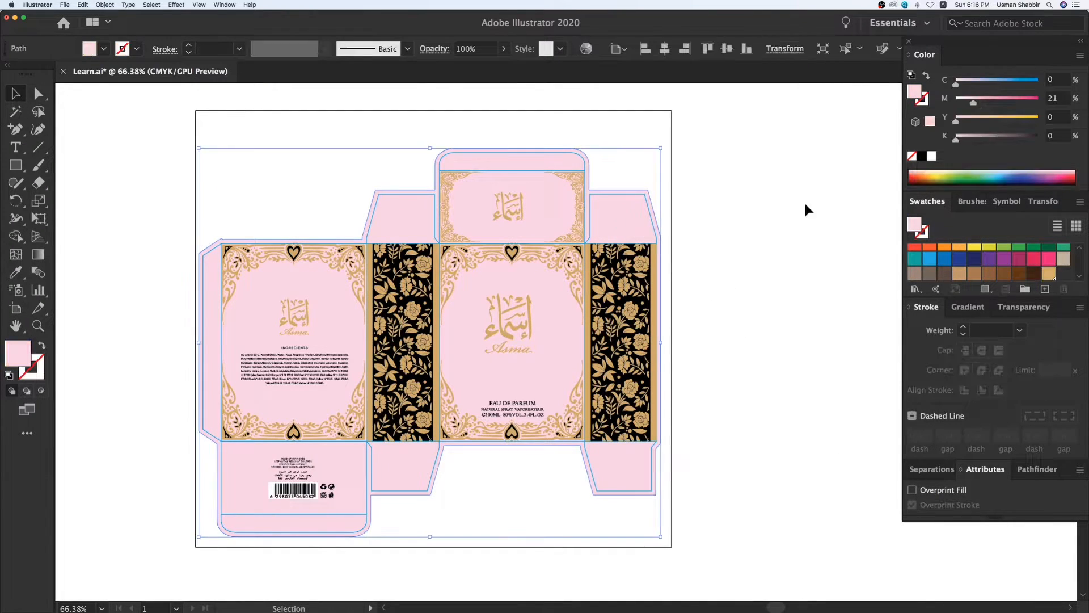
pyautogui.click(1080, 55)
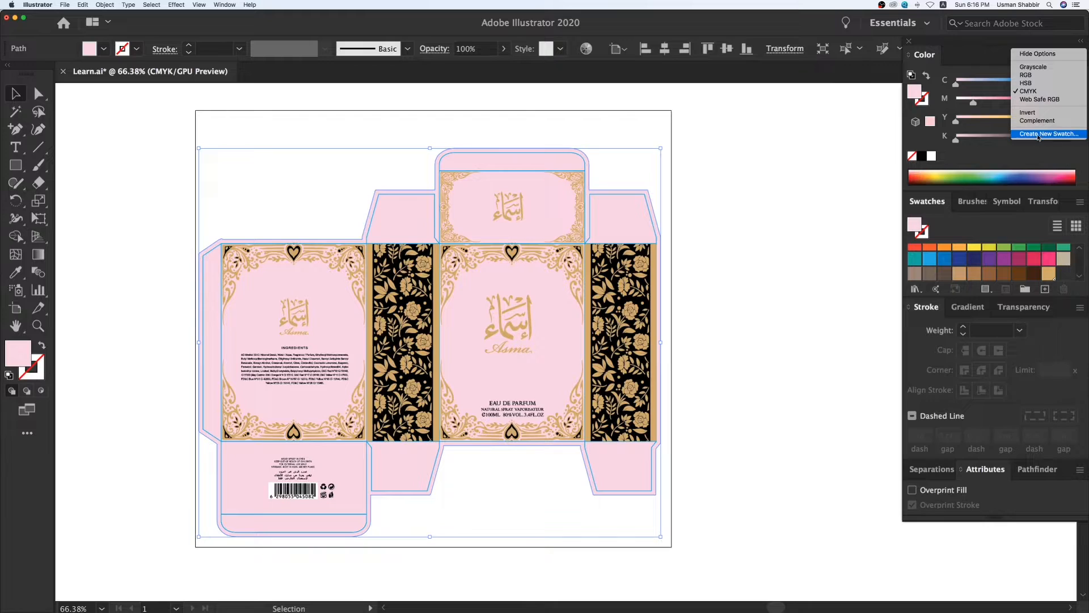
pyautogui.click(1038, 138)
pyautogui.write('pink')
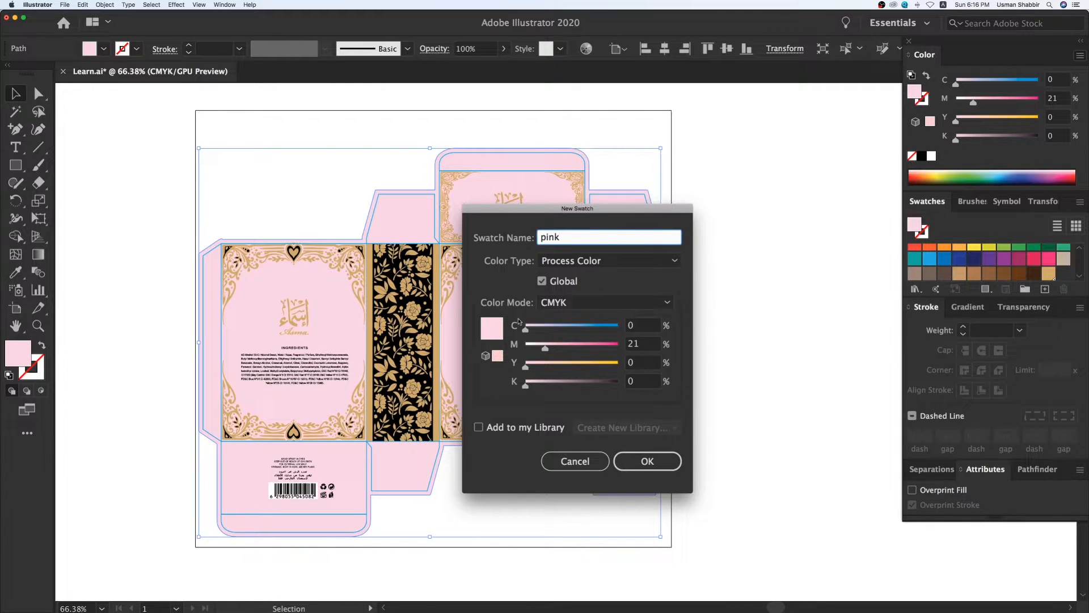
pyautogui.click(624, 260)
pyautogui.click(568, 291)
pyautogui.click(661, 462)
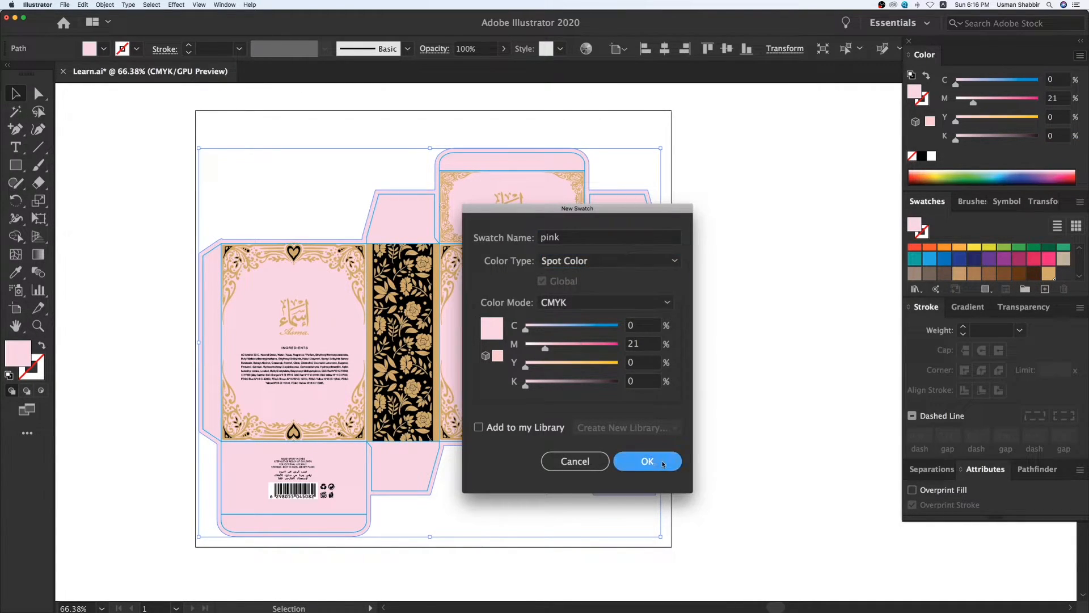
pyautogui.click(765, 316)
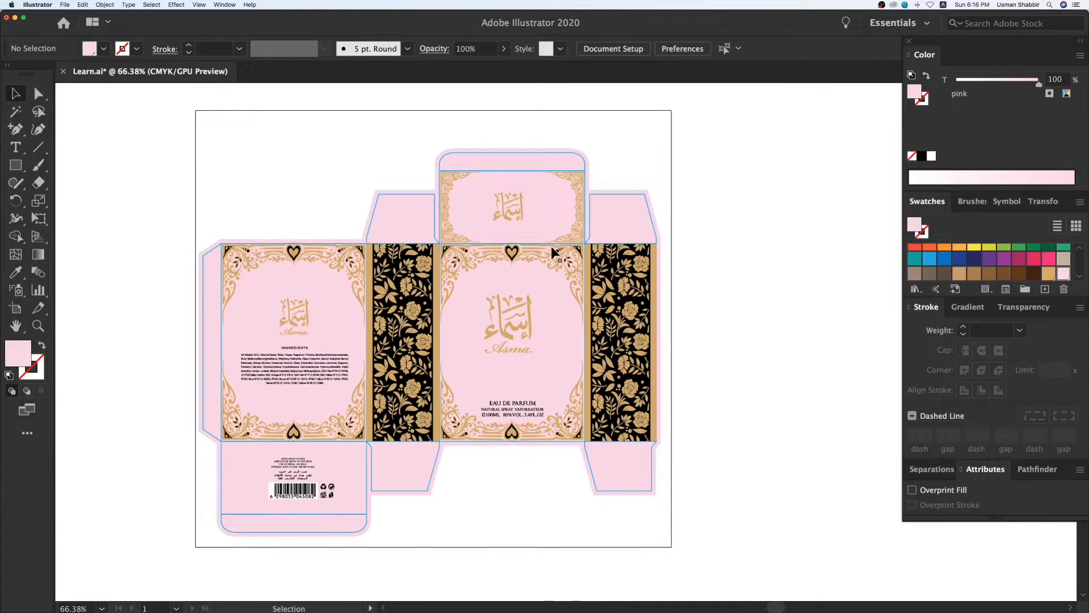
# Turn on Overprint Preview and check the Black plate by hiding and restoring it
pyautogui.click(923, 468)
pyautogui.click(912, 490)
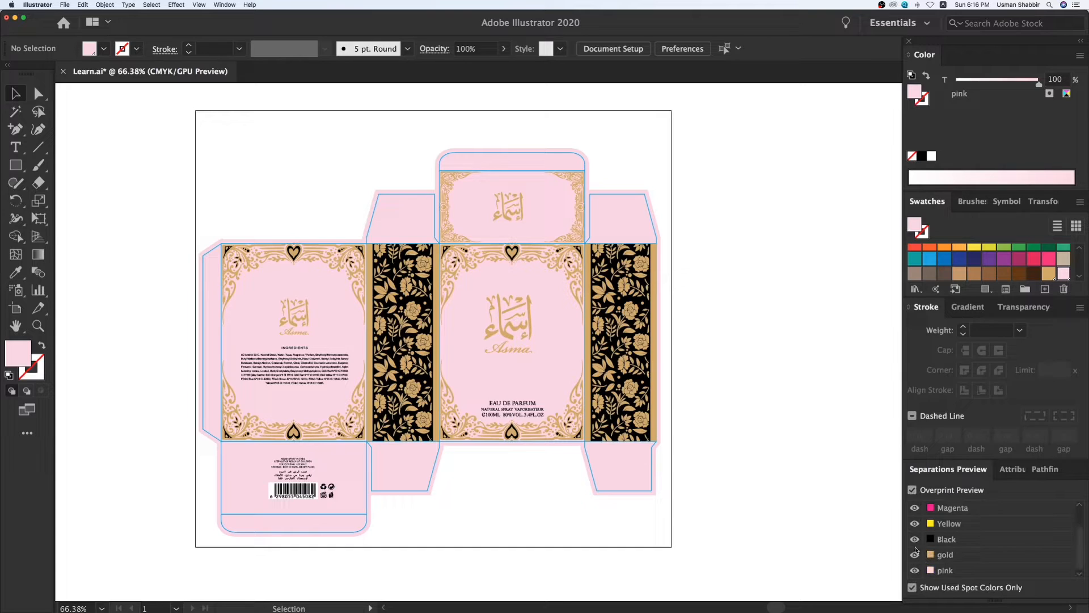
pyautogui.click(915, 539)
pyautogui.click(915, 539)
# Select all artwork with the same black fill as the floral side panel and turn on Overprint Fill
pyautogui.press('a')
pyautogui.click(638, 301)
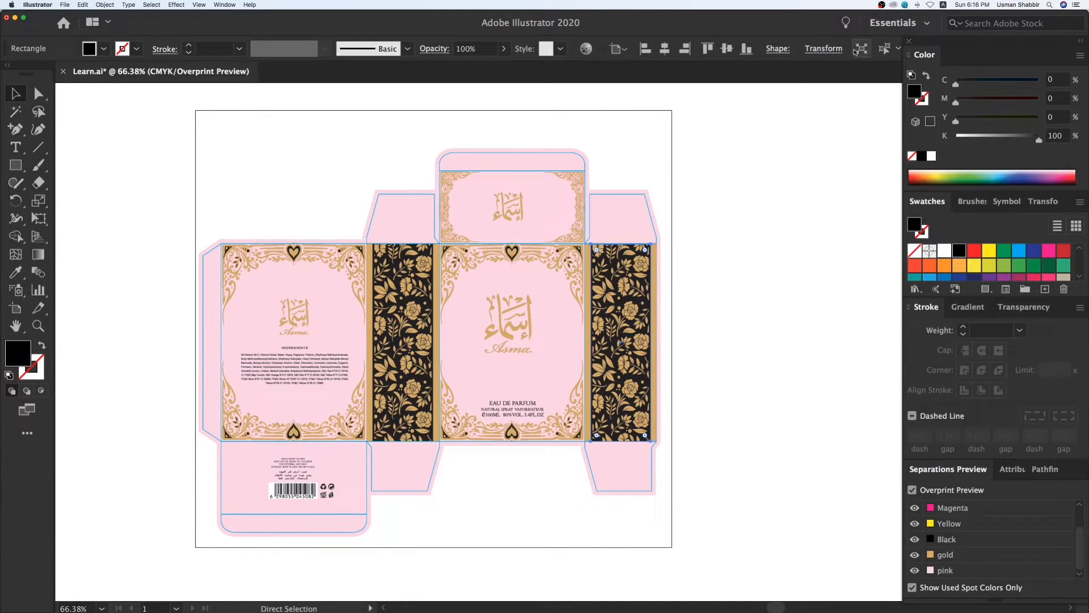
pyautogui.click(883, 49)
pyautogui.press('v')
pyautogui.click(1005, 469)
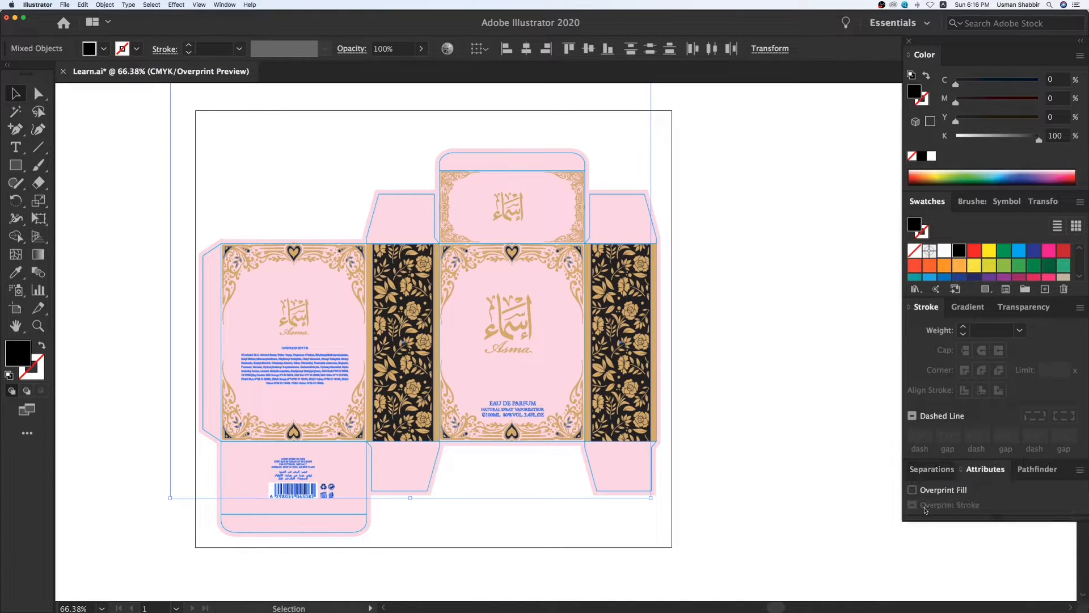
pyautogui.click(918, 491)
pyautogui.click(856, 478)
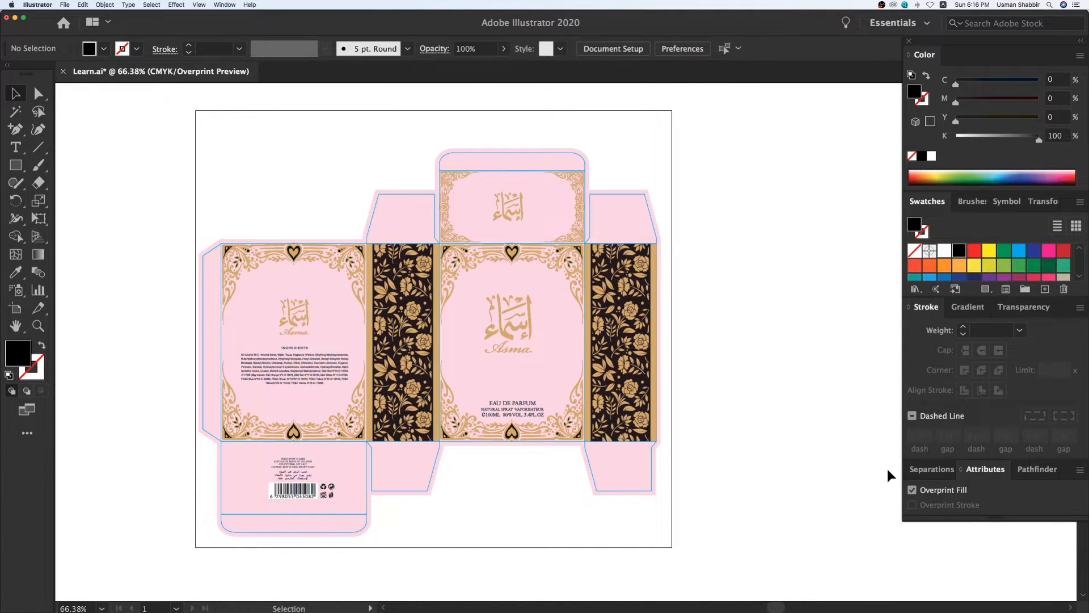
# Examine the top panel's ornaments close up with the Black, gold and pink plates hidden, and restore the plates
pyautogui.click(931, 469)
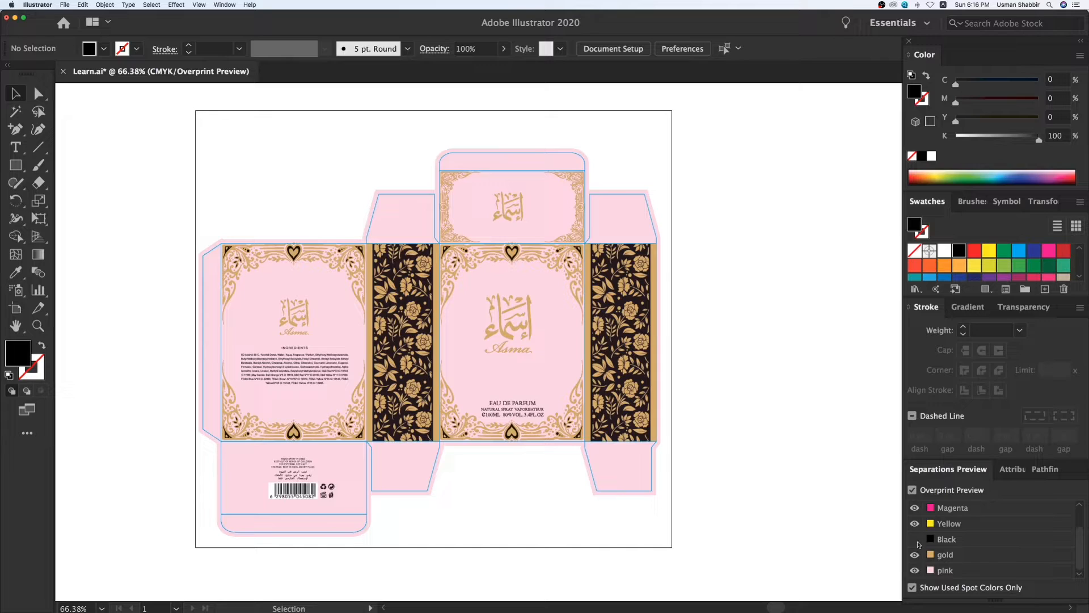
pyautogui.click(914, 554)
pyautogui.click(915, 570)
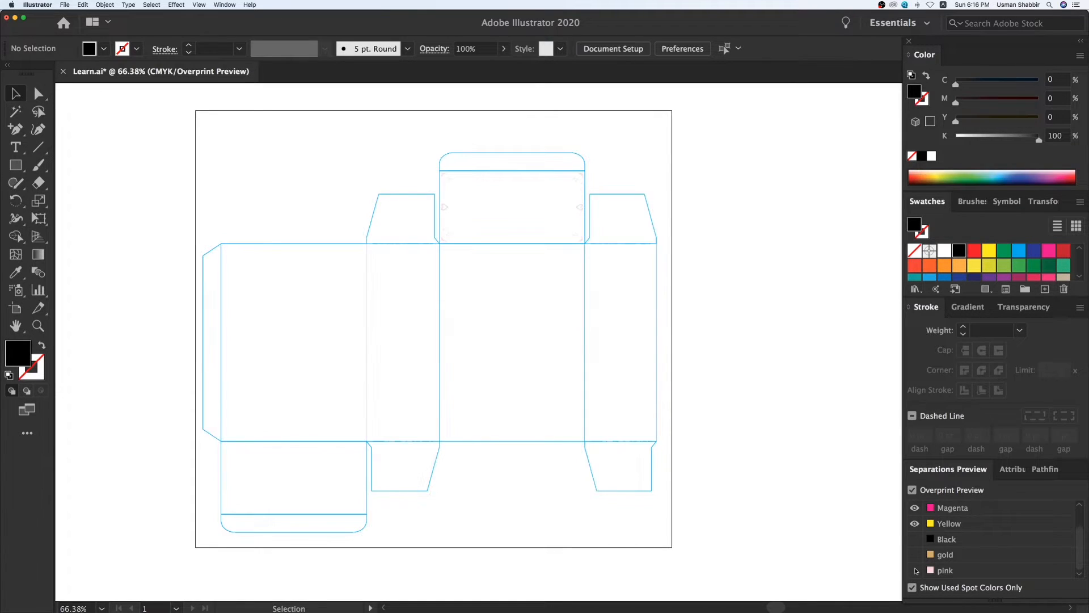
pyautogui.press('z')
pyautogui.moveTo(414, 148); pyautogui.dragTo(712, 301)
pyautogui.press('v')
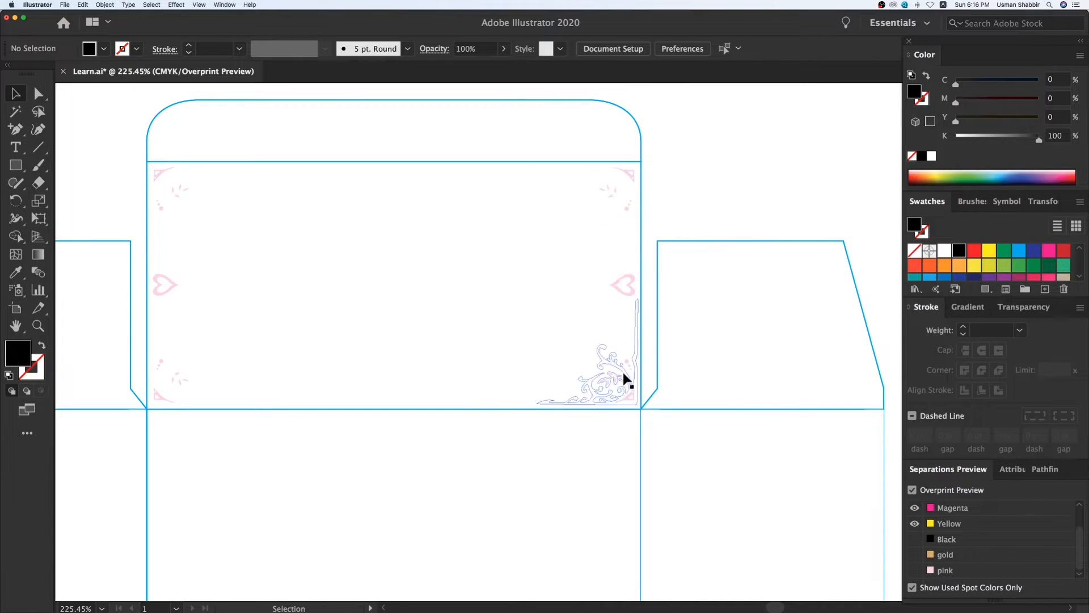
pyautogui.click(914, 539)
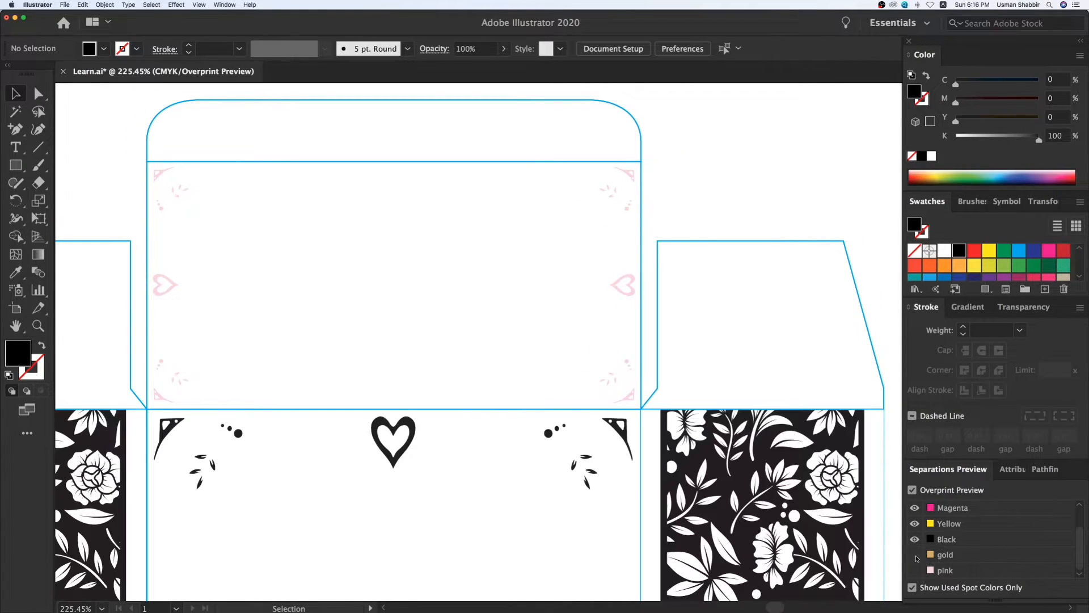
pyautogui.click(915, 570)
# Select all artwork matching the process pink inside the top panel's heart ornament and apply the pink spot swatch to its fill
pyautogui.press('z')
pyautogui.moveTo(577, 241); pyautogui.dragTo(683, 341)
pyautogui.press('v')
pyautogui.press('i')
pyautogui.click(589, 253)
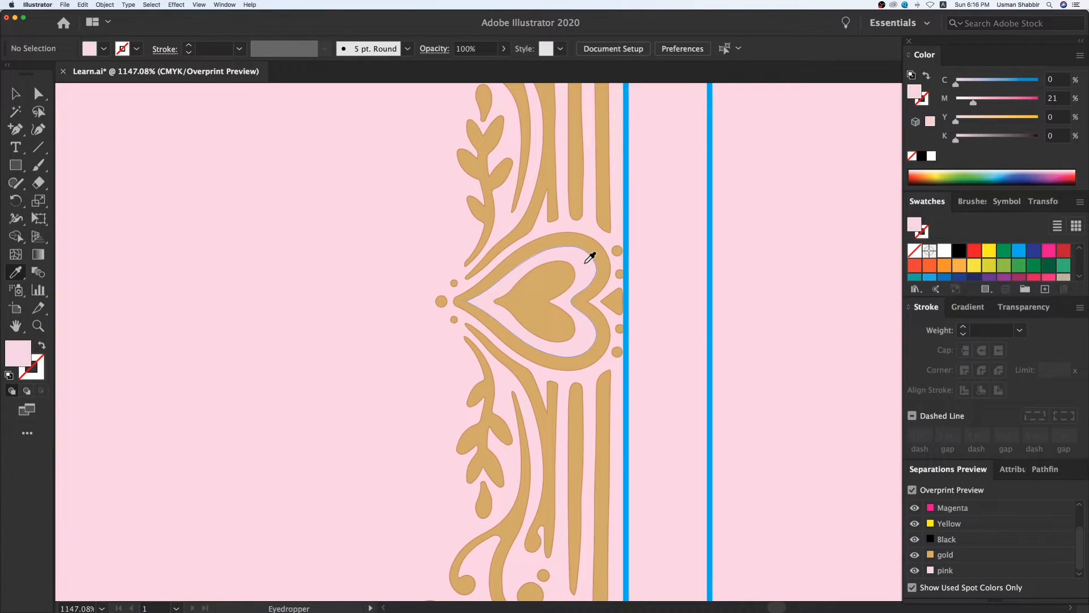
pyautogui.click(725, 48)
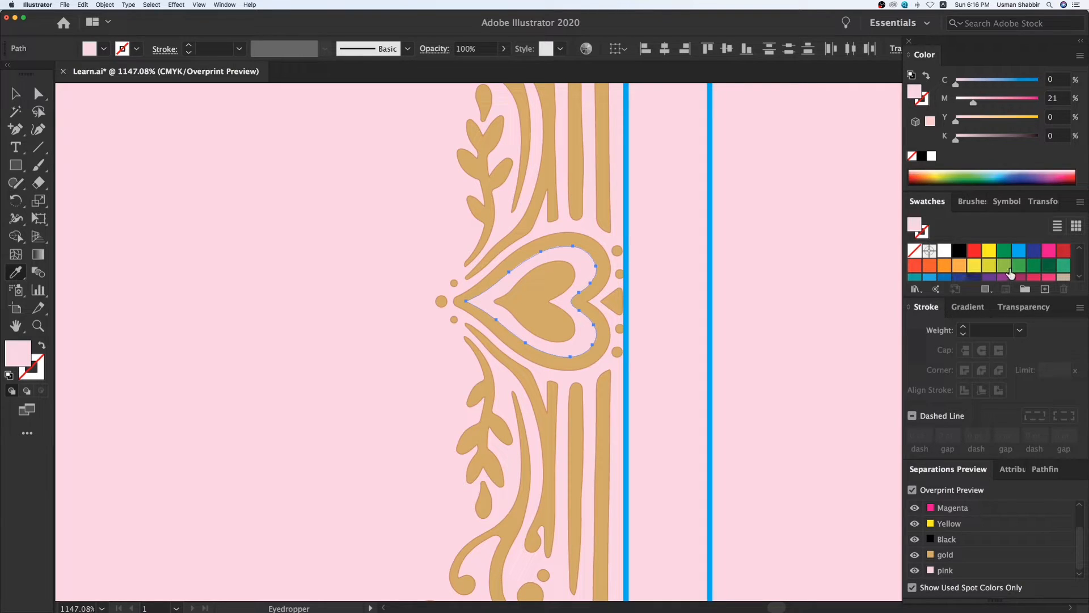
pyautogui.scroll(-5, 959, 264)
pyautogui.scroll(3, 1051, 281)
pyautogui.click(1060, 262)
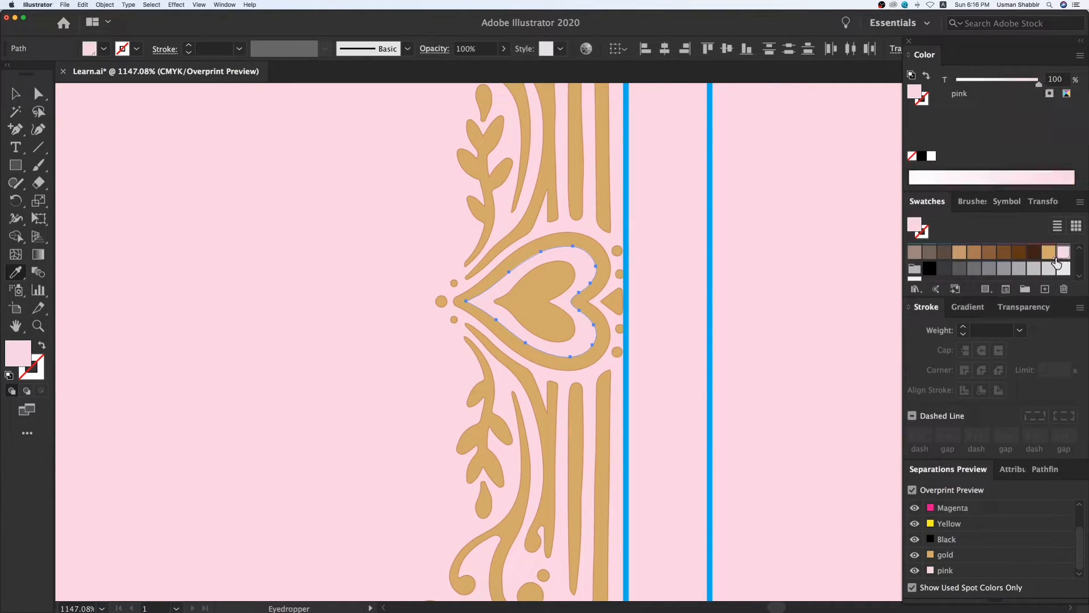
pyautogui.press('v')
pyautogui.click(447, 192)
pyautogui.moveTo(423, 234); pyautogui.dragTo(323, 216)
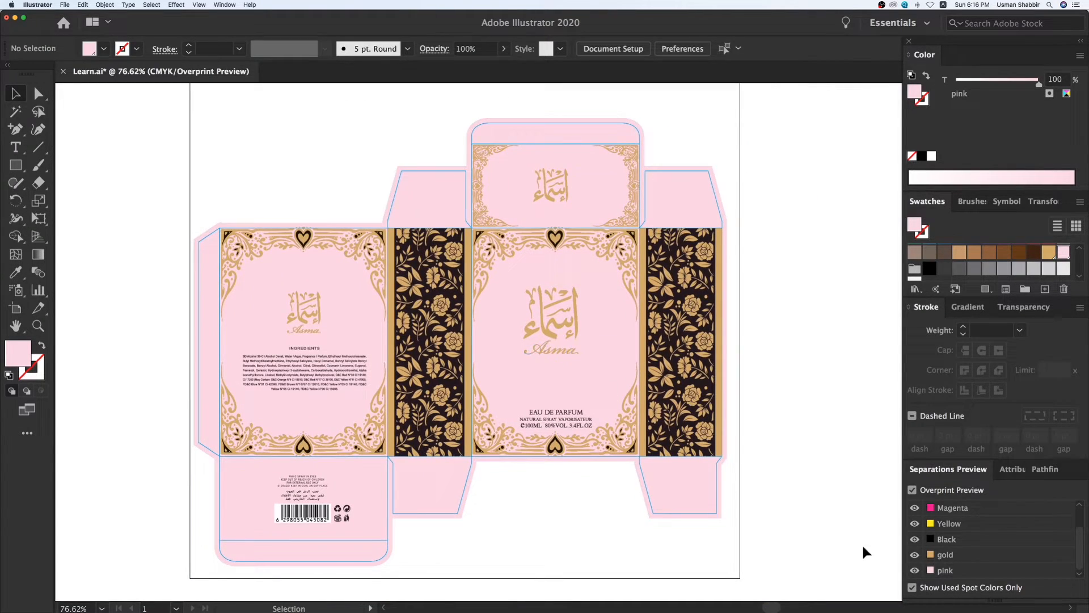
# Examine the separations across the whole box by hiding and restoring the pink, gold and Black plates in turn
pyautogui.click(915, 570)
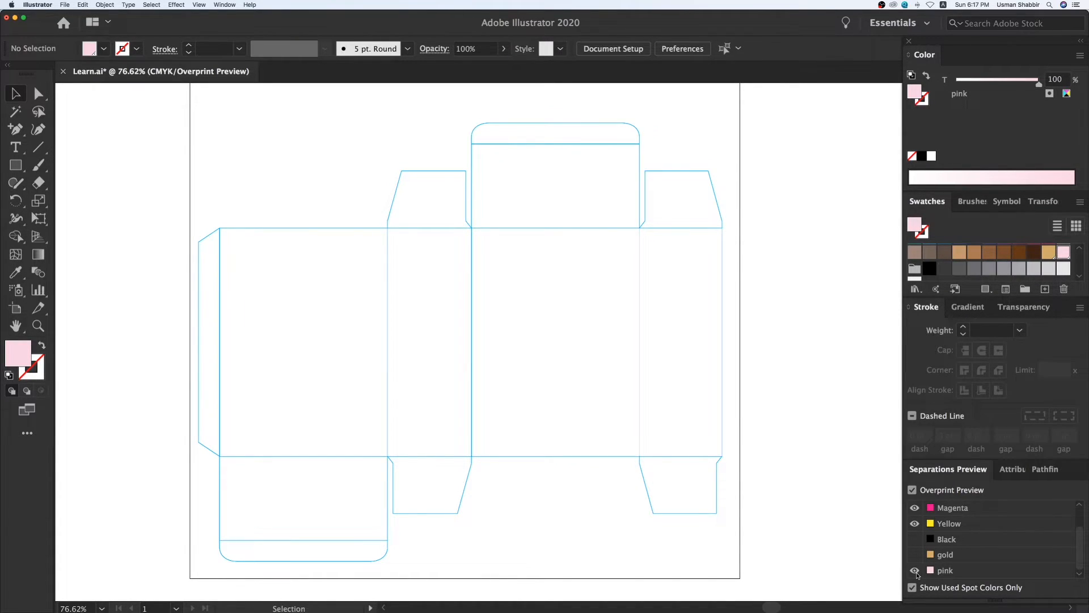
pyautogui.click(915, 570)
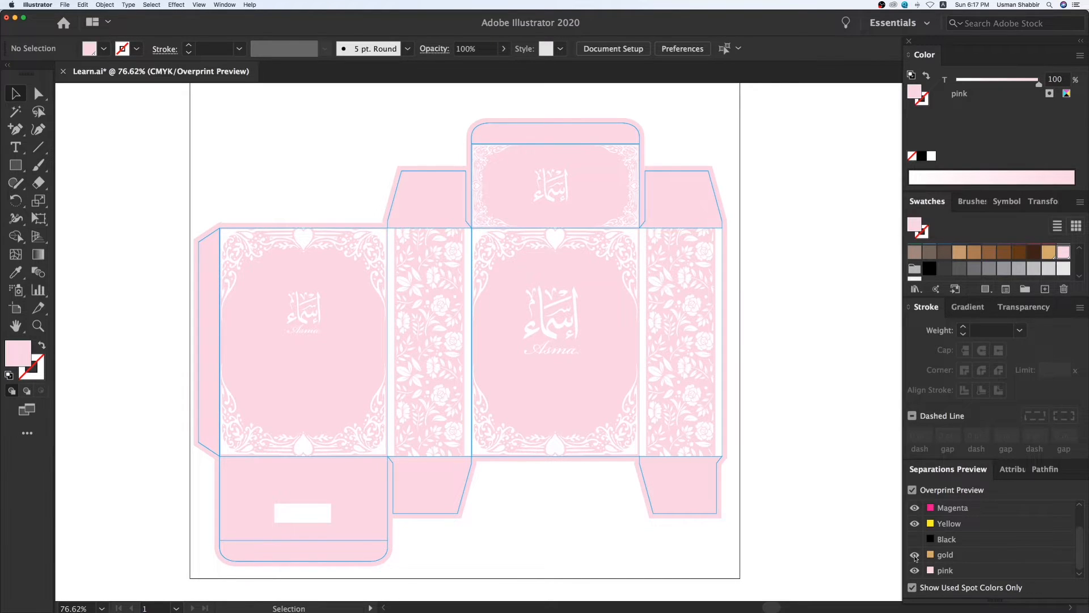
pyautogui.click(915, 556)
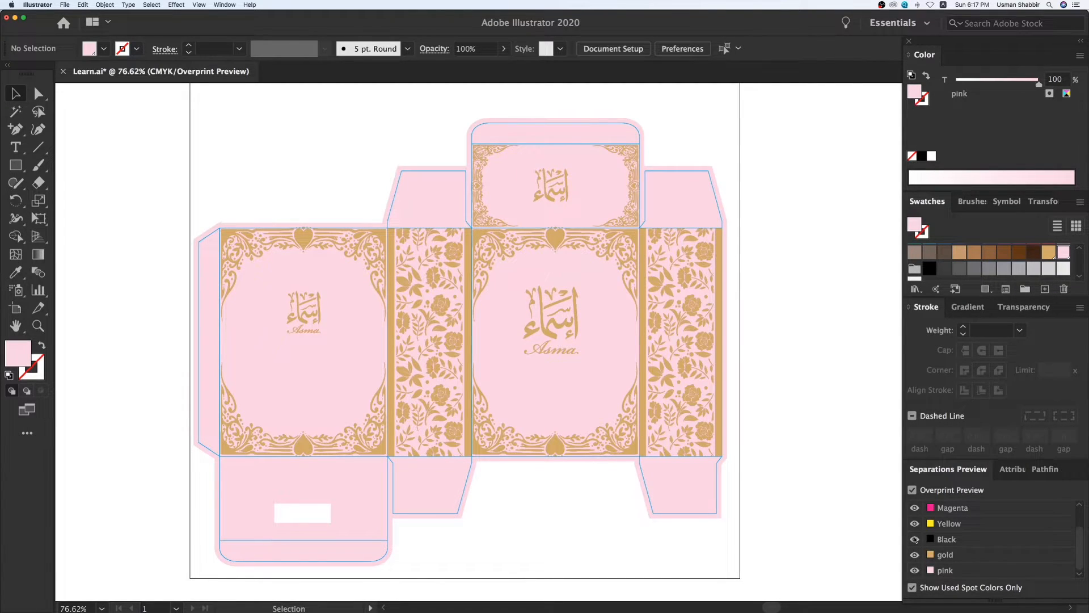
pyautogui.click(915, 539)
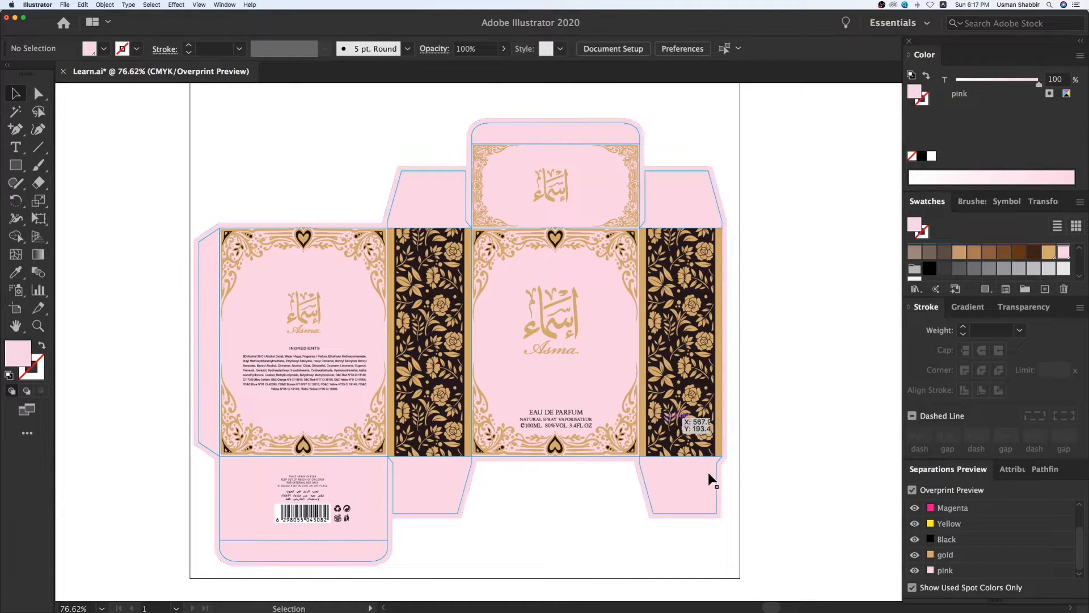
pyautogui.click(914, 571)
pyautogui.click(915, 554)
pyautogui.click(915, 539)
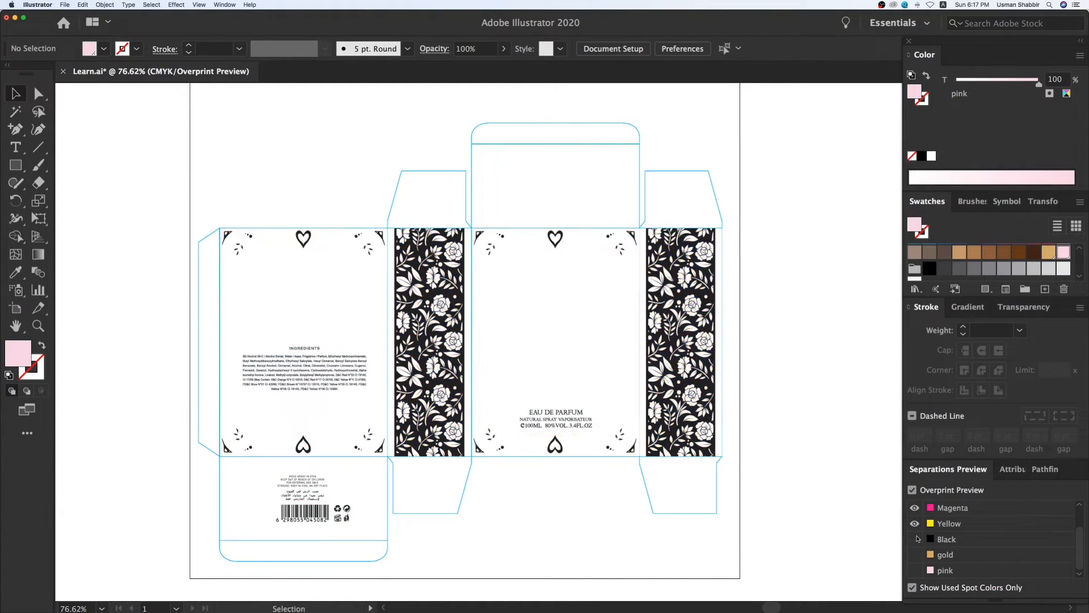
pyautogui.click(915, 539)
pyautogui.click(915, 570)
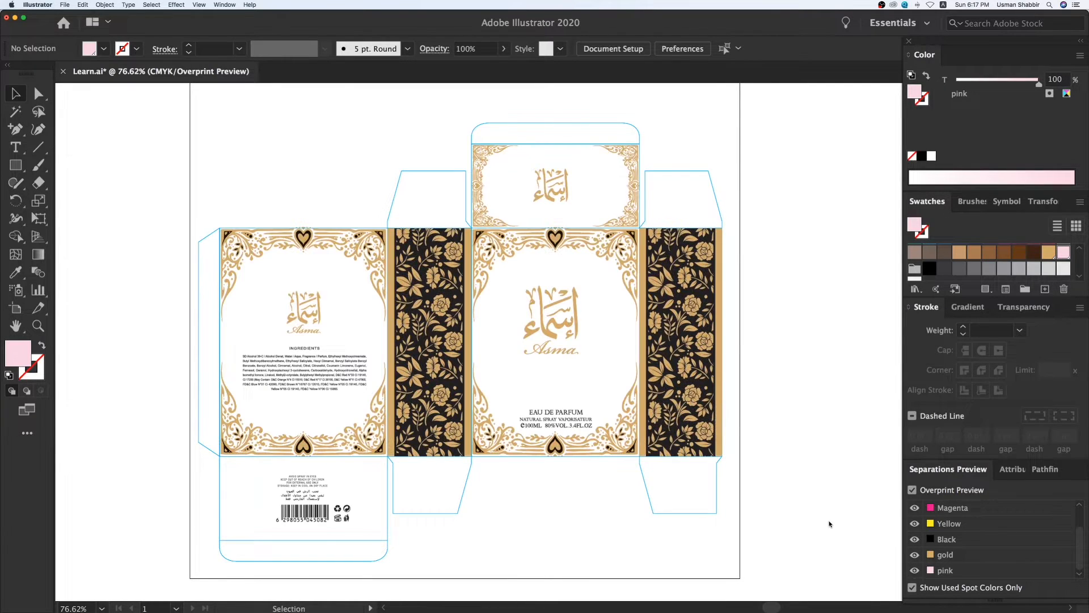
pyautogui.hscroll(2, 737, 465)
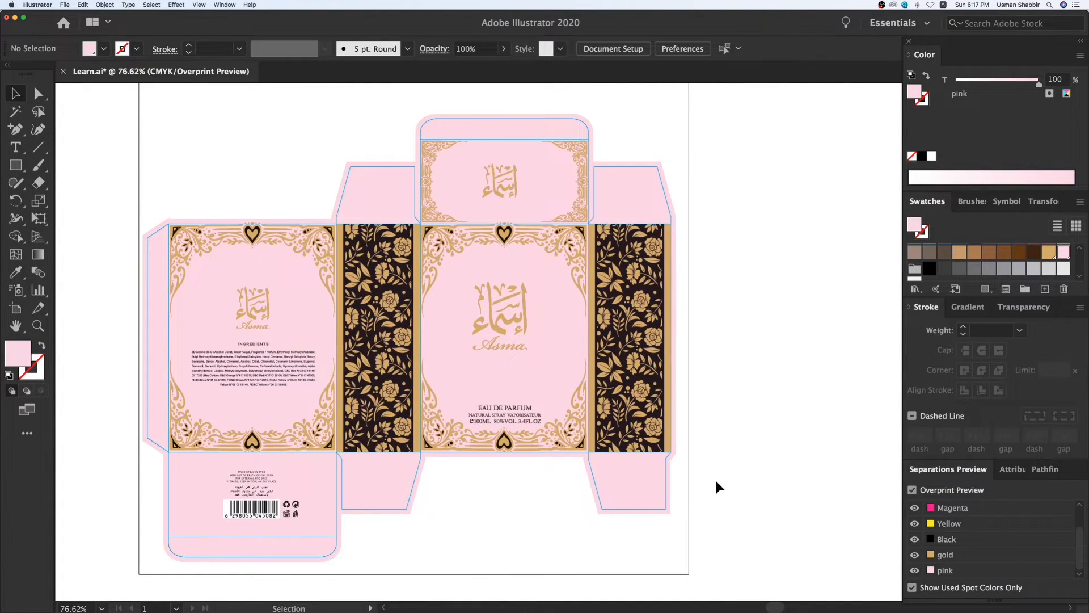
# Place a copy of the front panel's Arabic and Asma lettering beside the artboard and fill it with black
pyautogui.press('super+minus')
pyautogui.moveTo(539, 365); pyautogui.dragTo(493, 363)
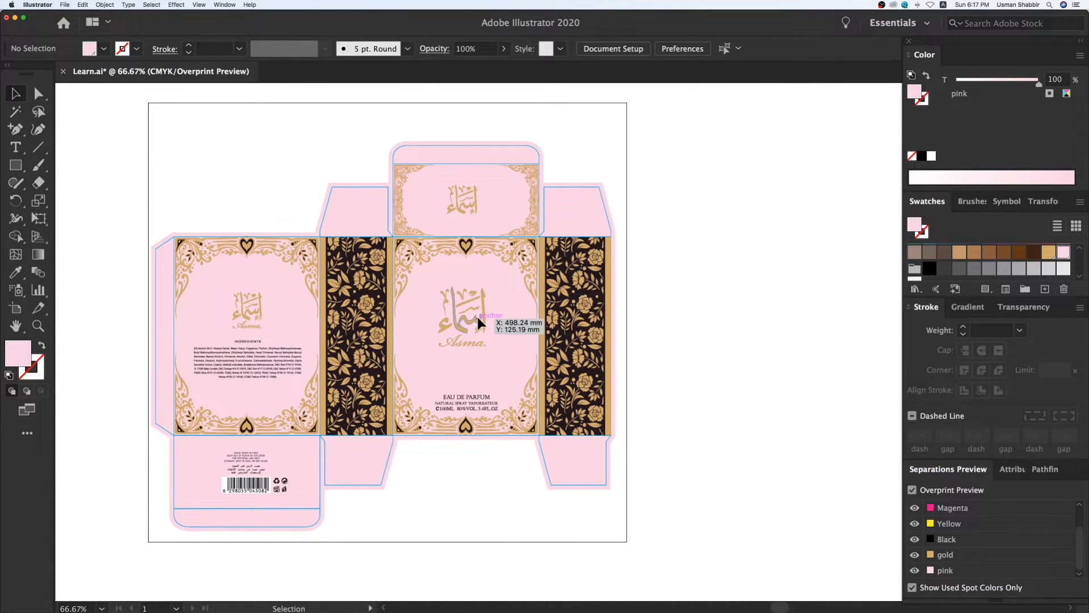
pyautogui.click(477, 316)
pyautogui.keyDown('shift'); pyautogui.click(470, 344); pyautogui.keyUp('shift')
pyautogui.moveTo(471, 345); pyautogui.dragTo(730, 344)
pyautogui.click(922, 157)
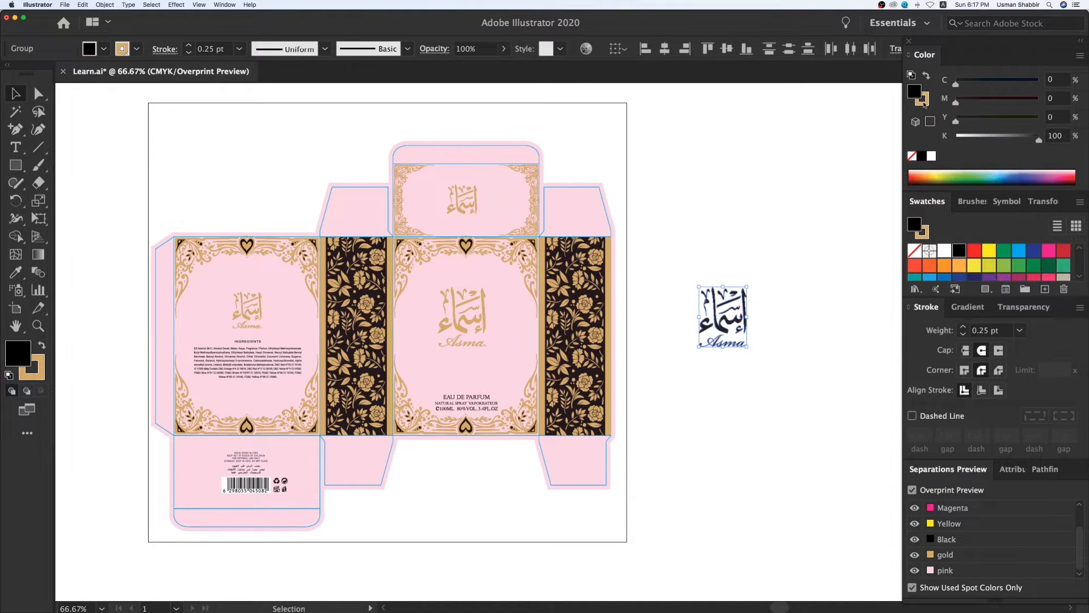
pyautogui.click(777, 182)
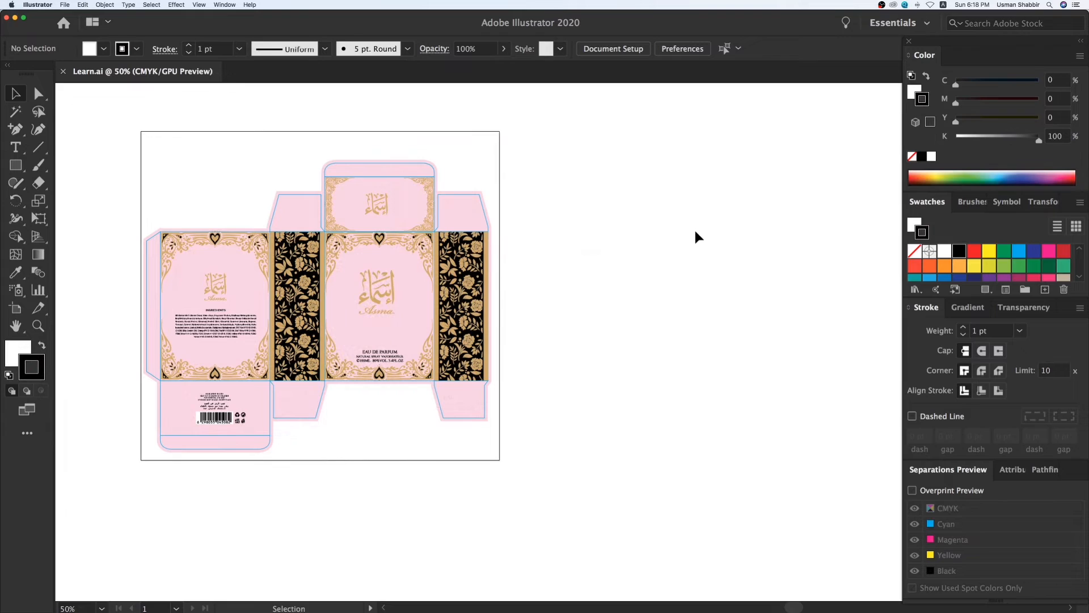
# Place a copy of the complete perfume box layout beside the artboard
pyautogui.press('z')
pyautogui.moveTo(151, 142); pyautogui.dragTo(709, 492)
pyautogui.press('v')
pyautogui.hscroll(3, 721, 425)
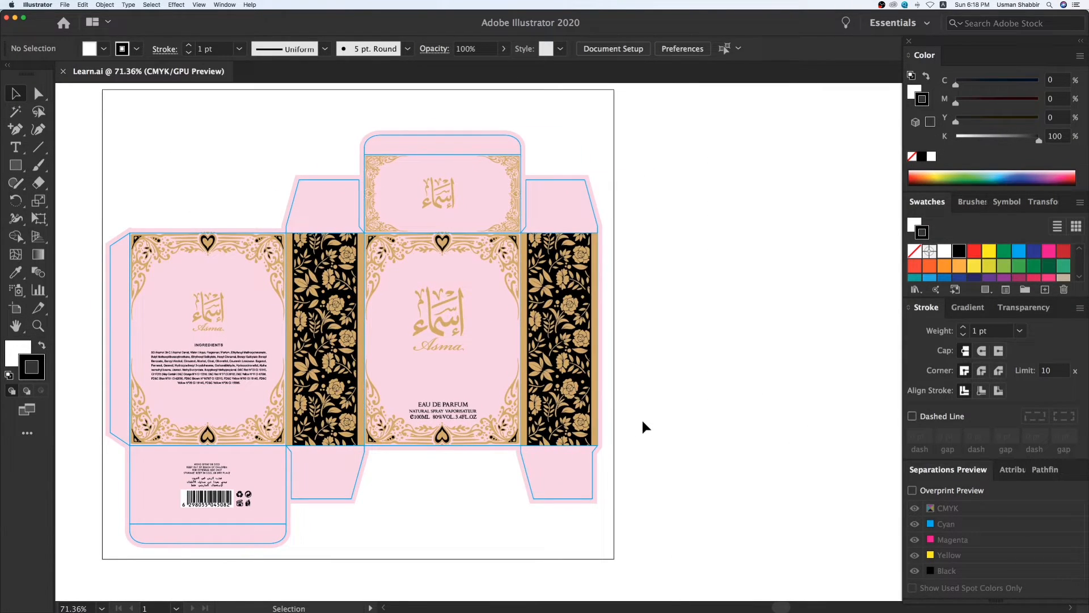
pyautogui.press('super+minus')
pyautogui.press('super+minus')
pyautogui.hscroll(4, 431, 312)
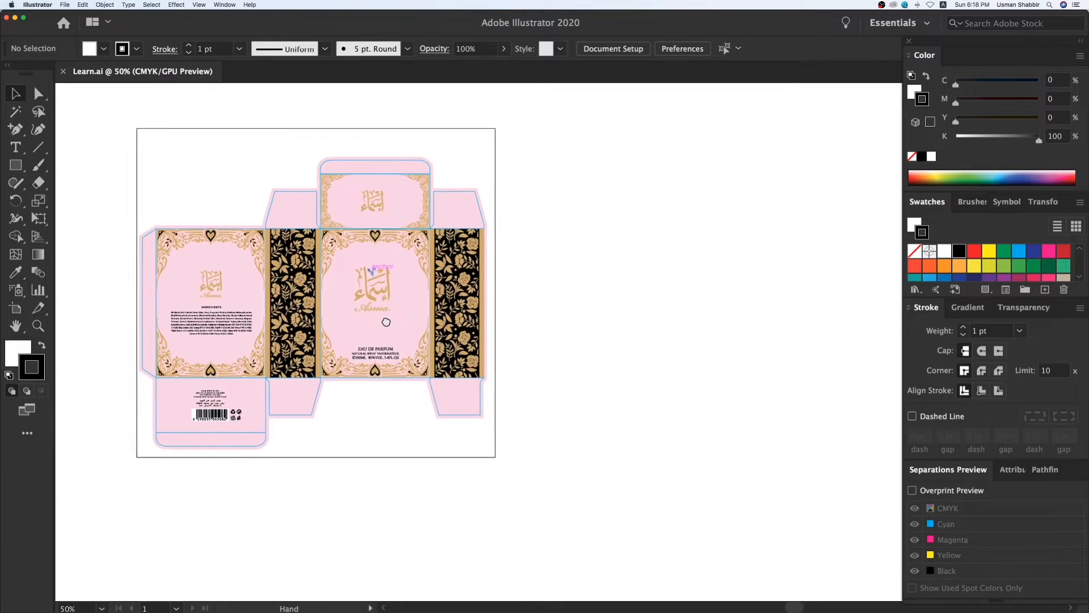
pyautogui.press('super+minus')
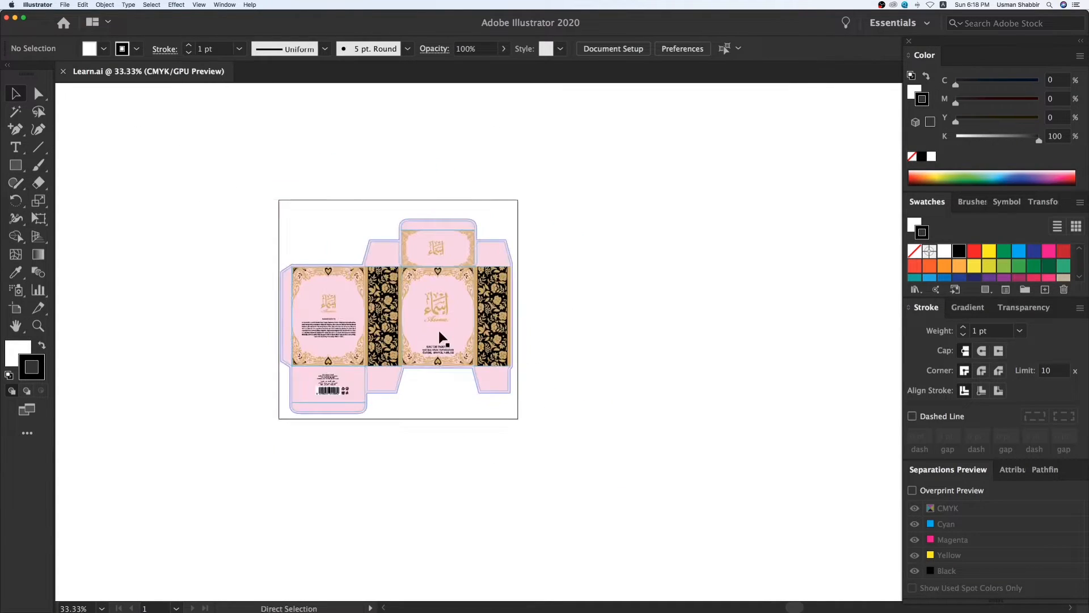
pyautogui.press('z')
pyautogui.moveTo(245, 170); pyautogui.dragTo(660, 512)
pyautogui.press('v')
pyautogui.hscroll(4, 637, 347)
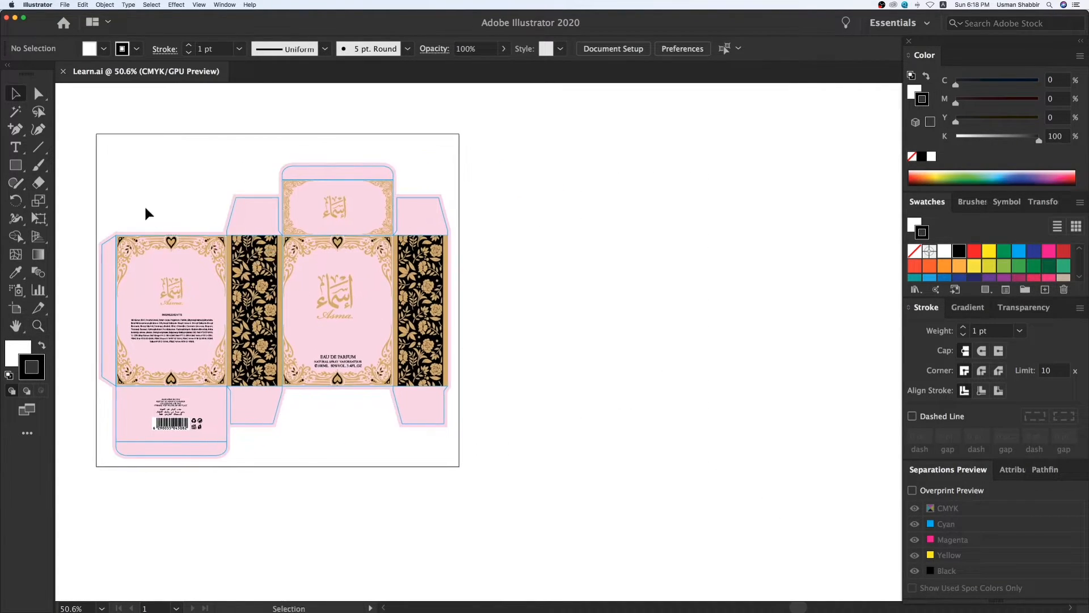
pyautogui.moveTo(84, 125); pyautogui.dragTo(604, 595)
pyautogui.moveTo(268, 355); pyautogui.dragTo(628, 384)
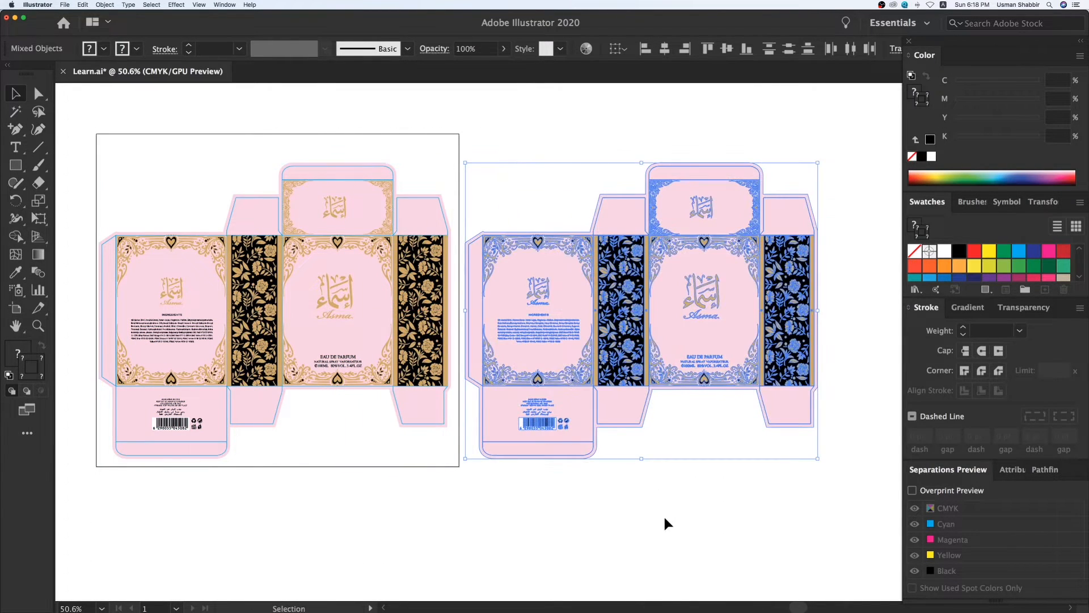
pyautogui.click(664, 518)
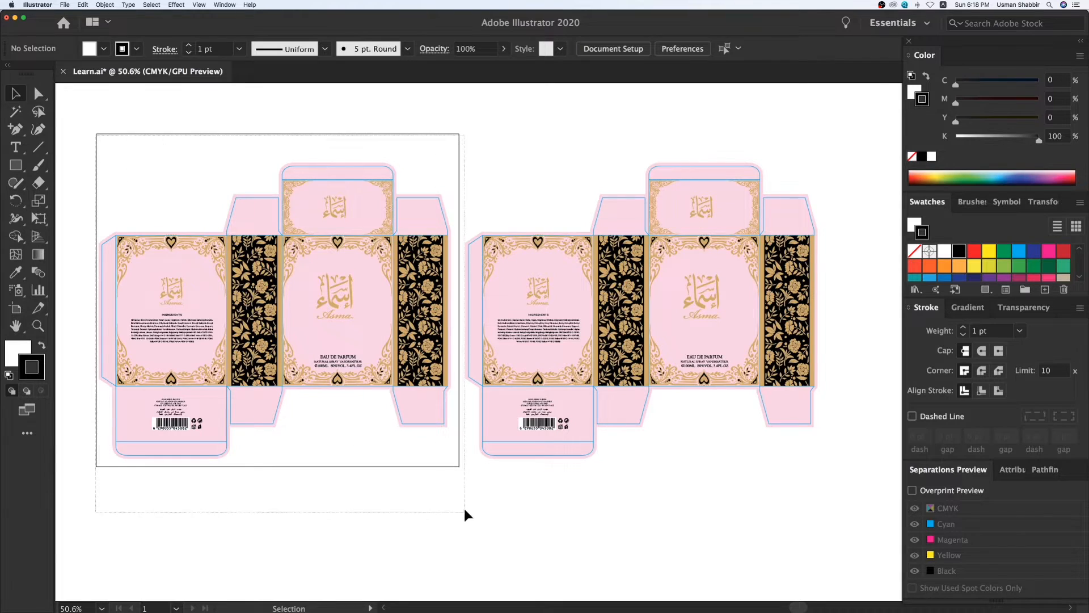
# Select all artwork matching the gold fill of the copied box's front lettering and delete it
pyautogui.press('z')
pyautogui.moveTo(739, 305); pyautogui.dragTo(887, 485)
pyautogui.press('v')
pyautogui.moveTo(693, 382); pyautogui.dragTo(681, 384)
pyautogui.click(615, 315)
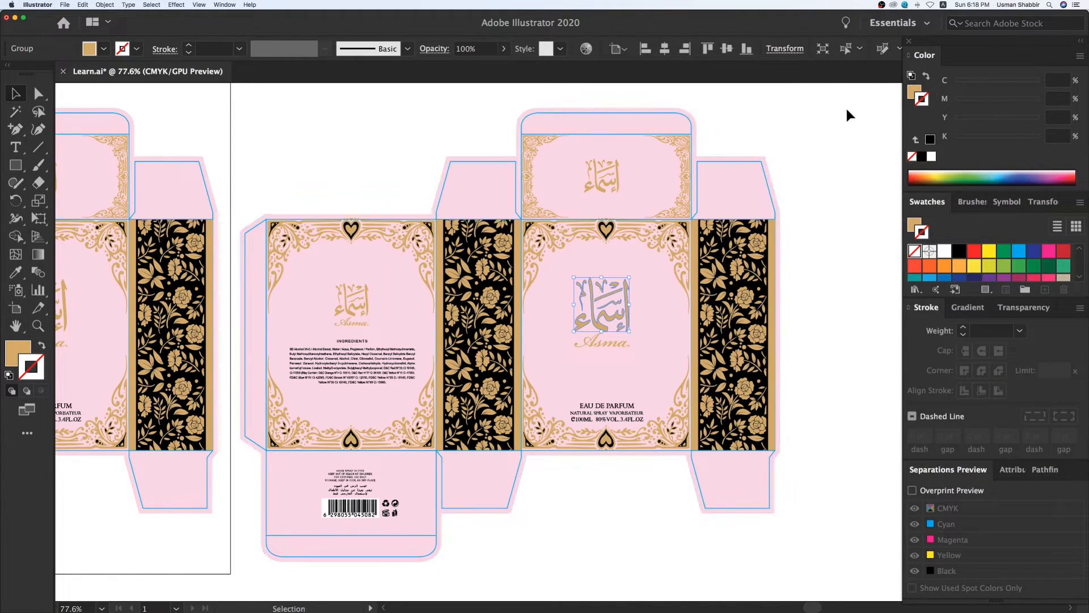
pyautogui.click(845, 48)
pyautogui.press('Delete')
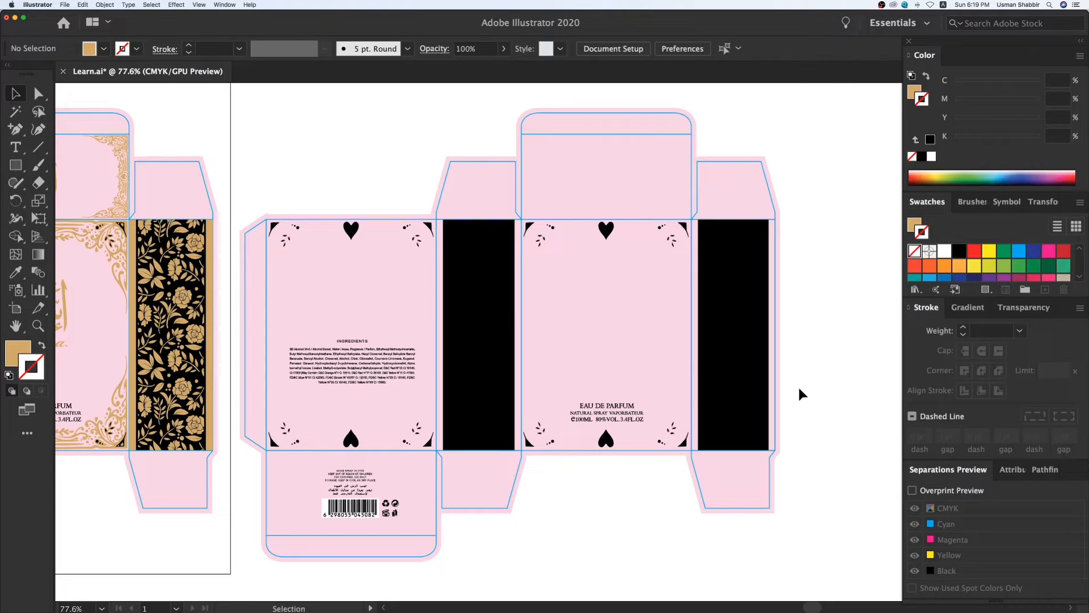
# Select all matching pink artwork in the copied box and save its color as a spot color swatch named pink
pyautogui.click(748, 187)
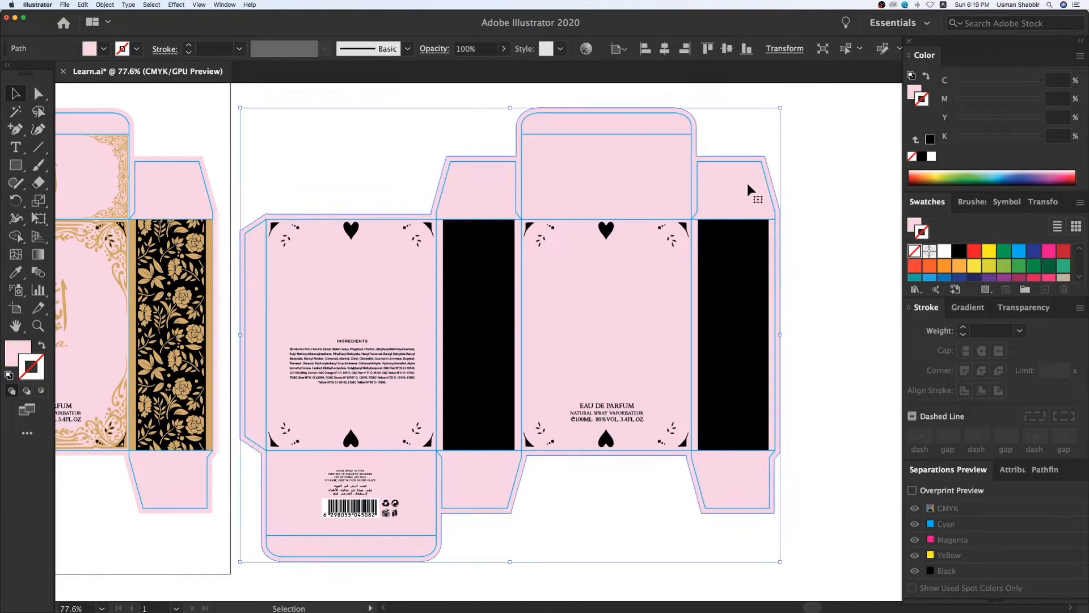
pyautogui.click(845, 51)
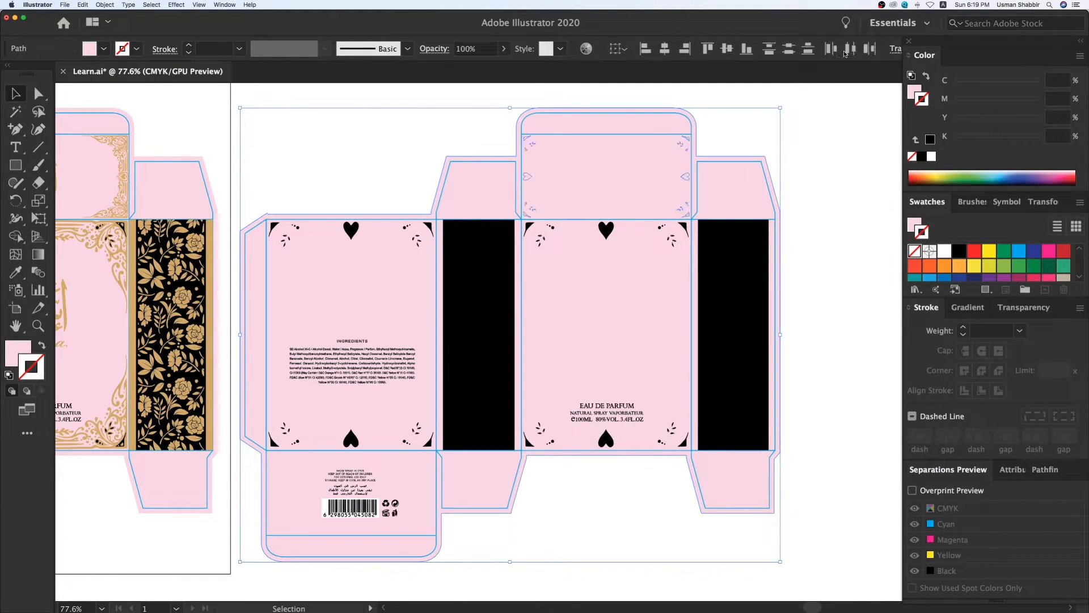
pyautogui.click(919, 92)
pyautogui.click(1080, 55)
pyautogui.click(1049, 135)
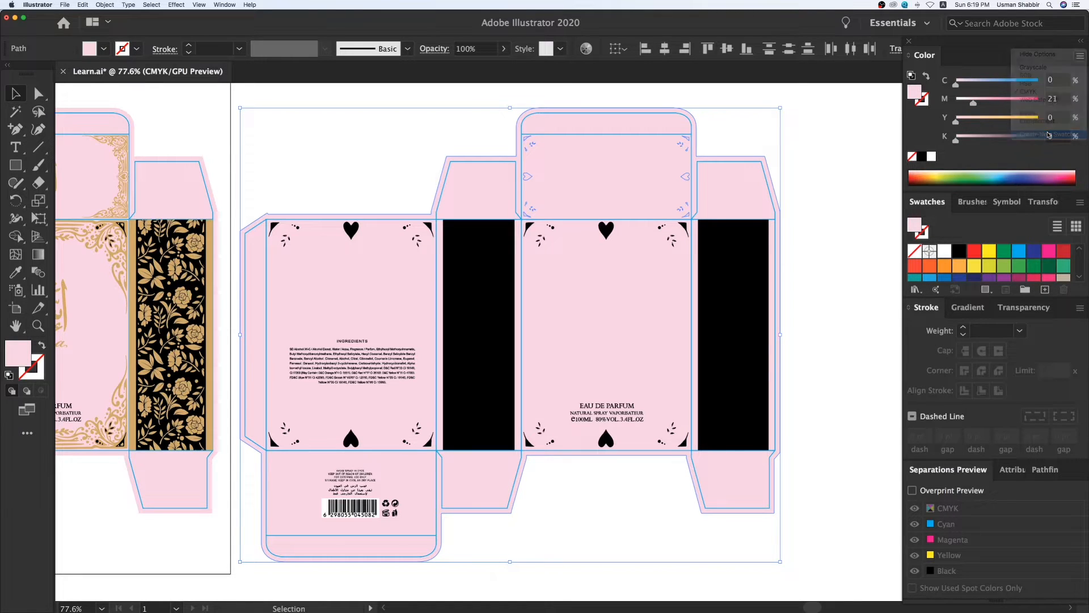
pyautogui.write('pink')
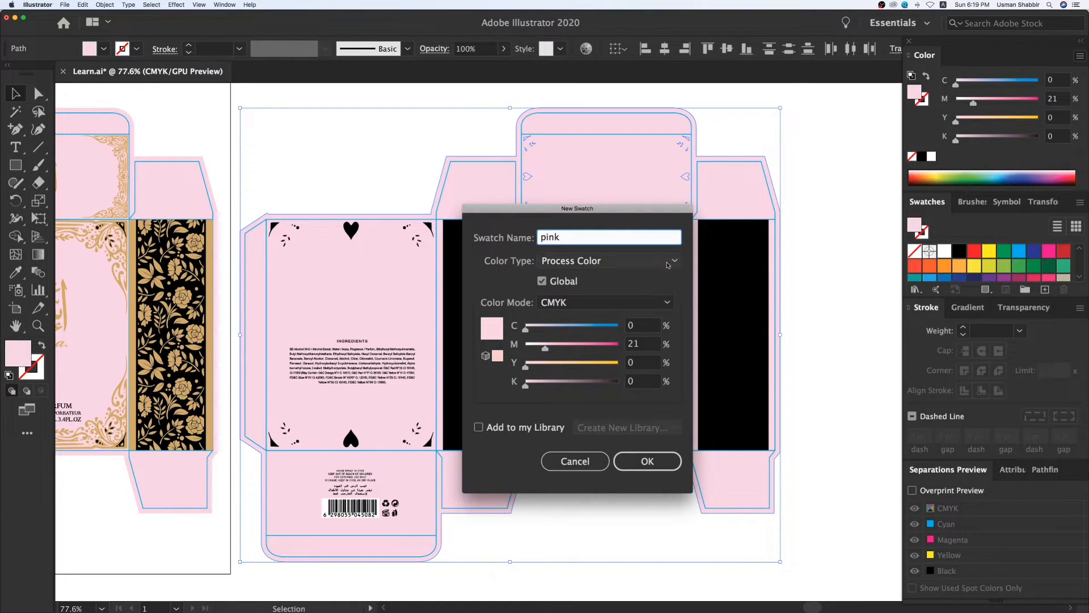
pyautogui.click(621, 267)
pyautogui.click(584, 296)
pyautogui.click(647, 463)
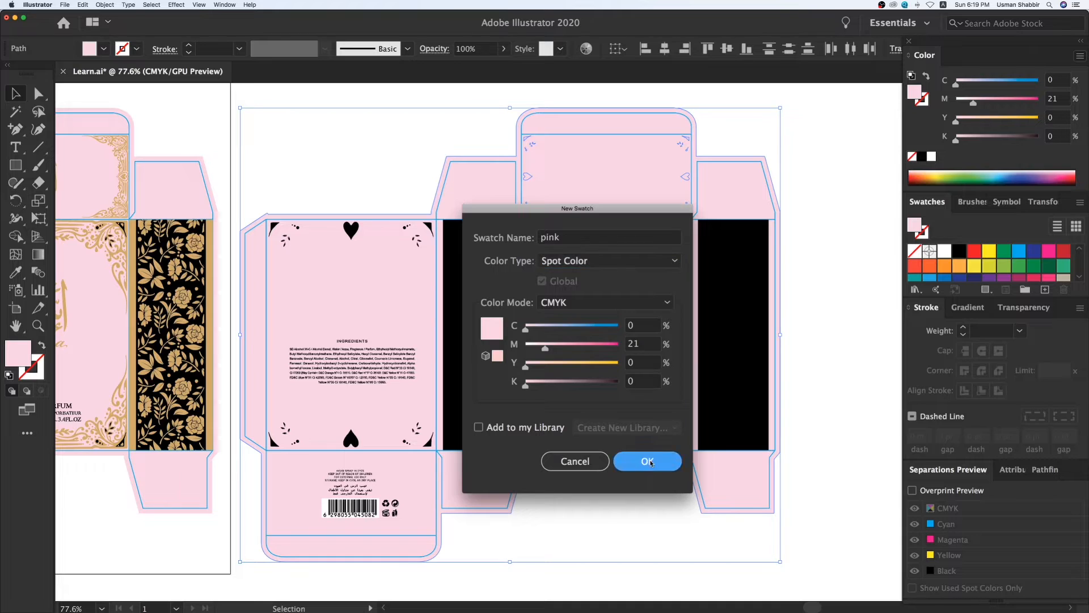
pyautogui.click(839, 297)
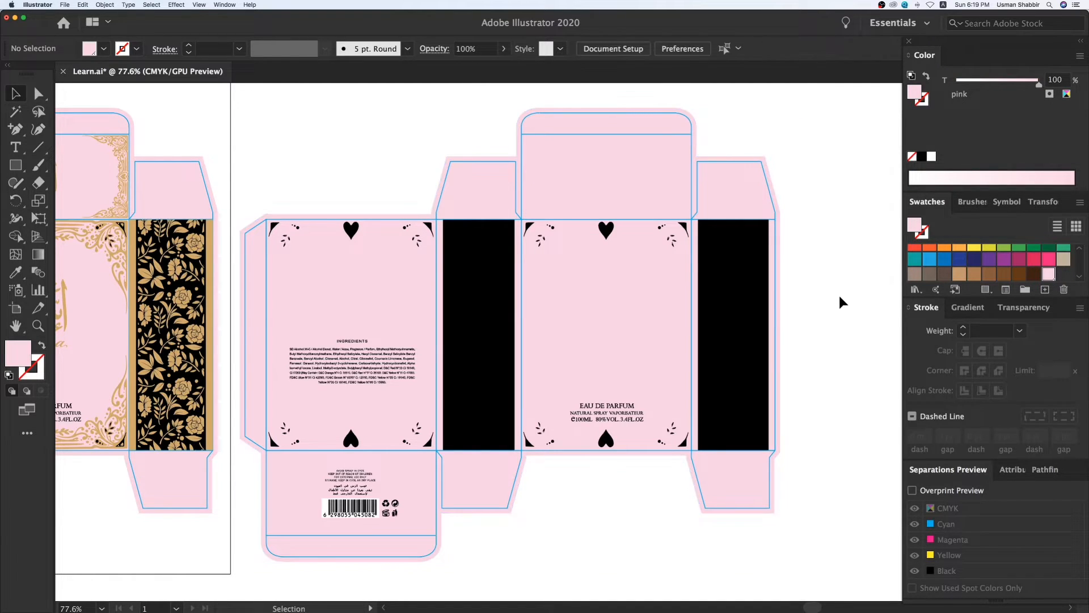
# Select all artwork matching the black side panel of the copied box and turn on Overprint Fill
pyautogui.click(754, 273)
pyautogui.click(860, 50)
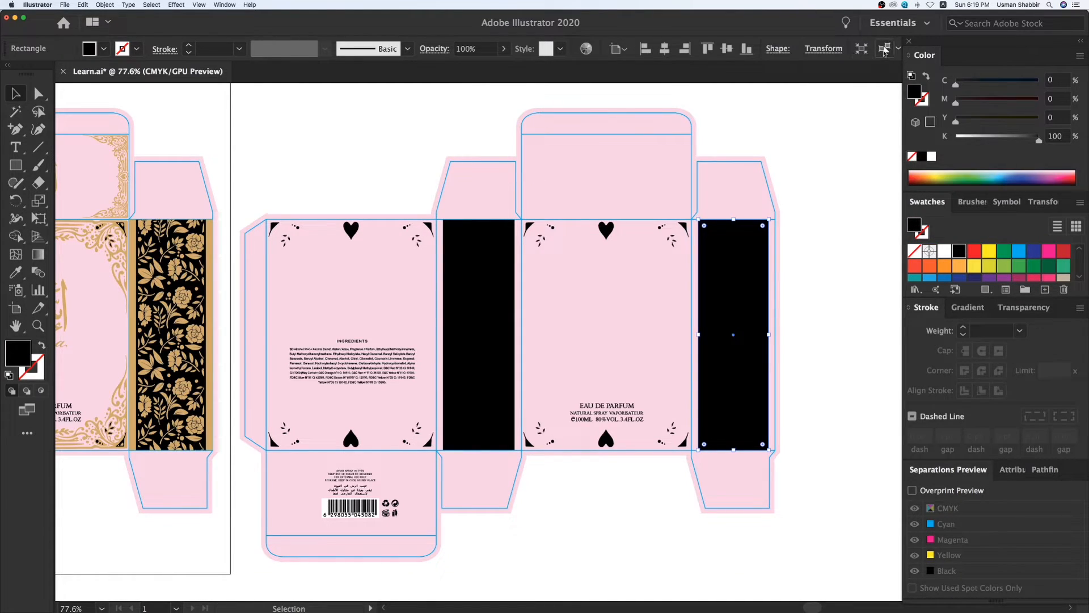
pyautogui.click(1012, 470)
pyautogui.click(931, 469)
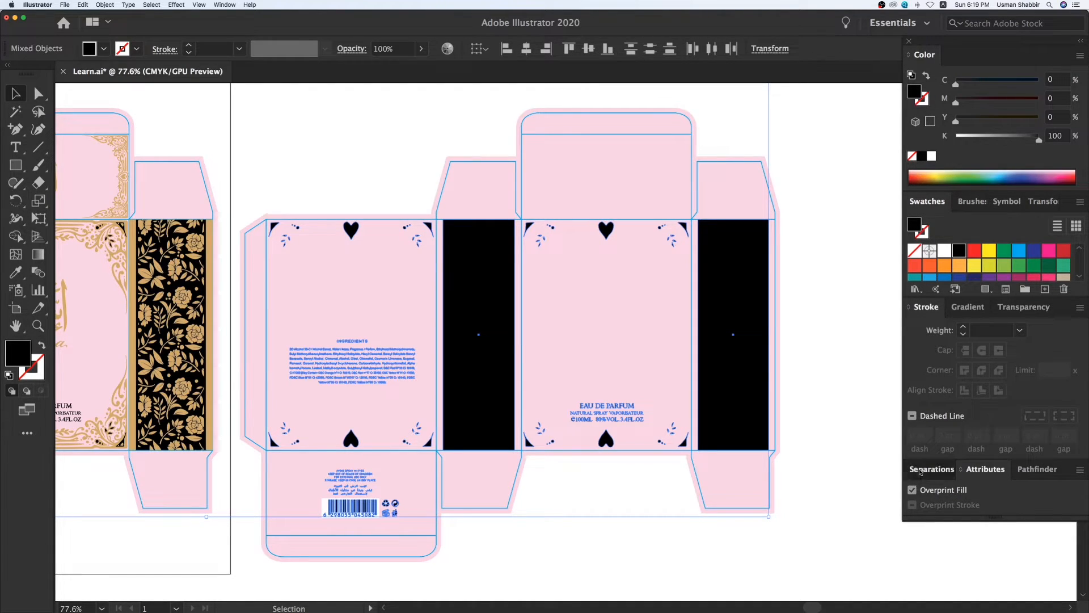
pyautogui.click(816, 405)
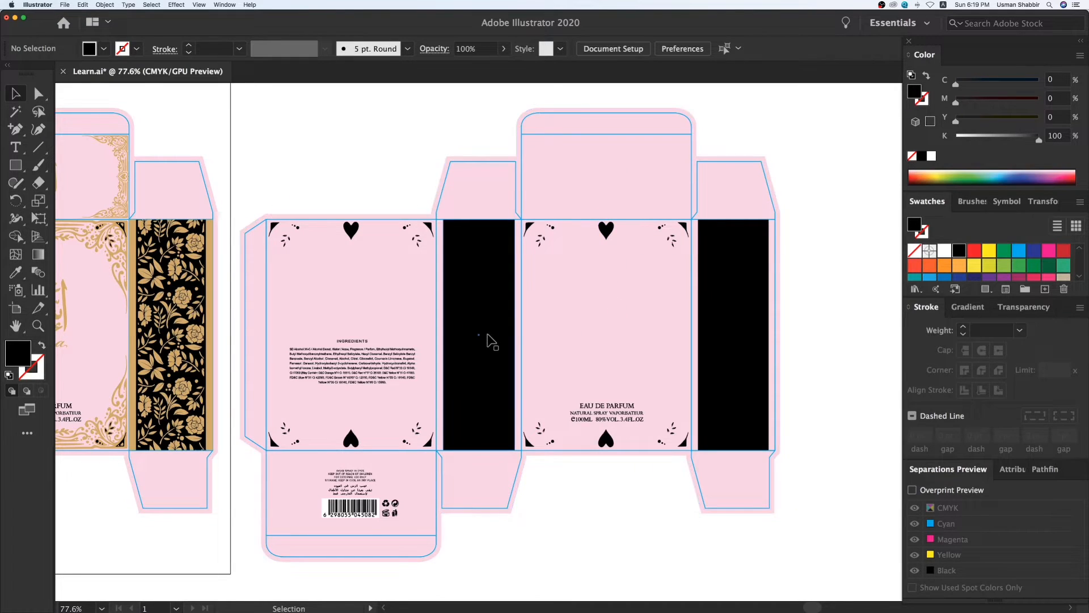
# Turn on Overprint Preview and examine the pink areas under the black artwork by hiding and restoring the Black plate
pyautogui.click(913, 490)
pyautogui.click(914, 554)
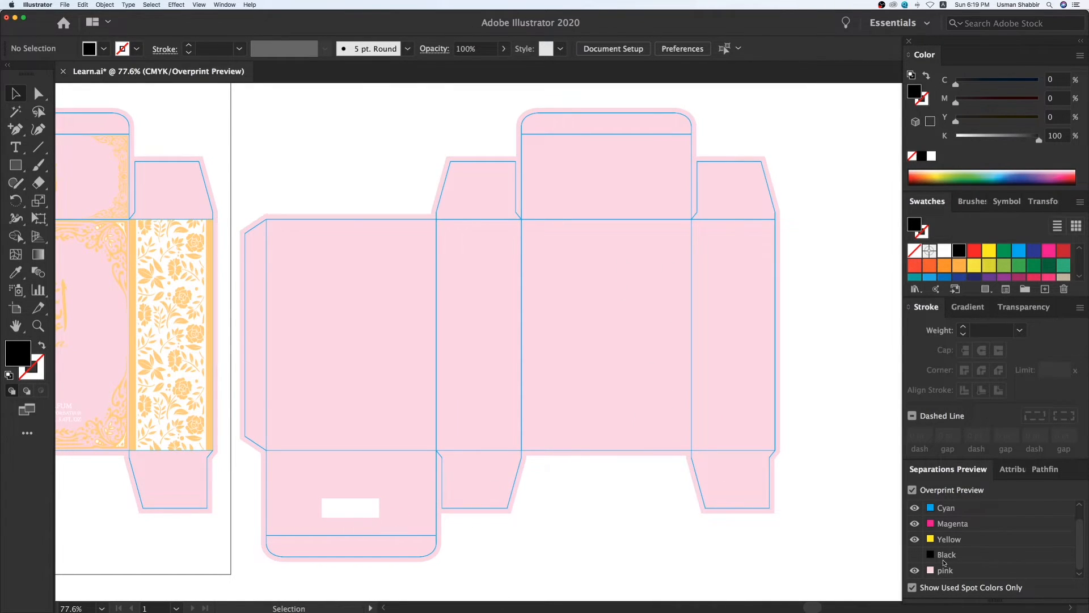
pyautogui.click(915, 554)
pyautogui.click(914, 555)
# Place another copy of the original full-color box beside the copy without gold
pyautogui.press('super+minus')
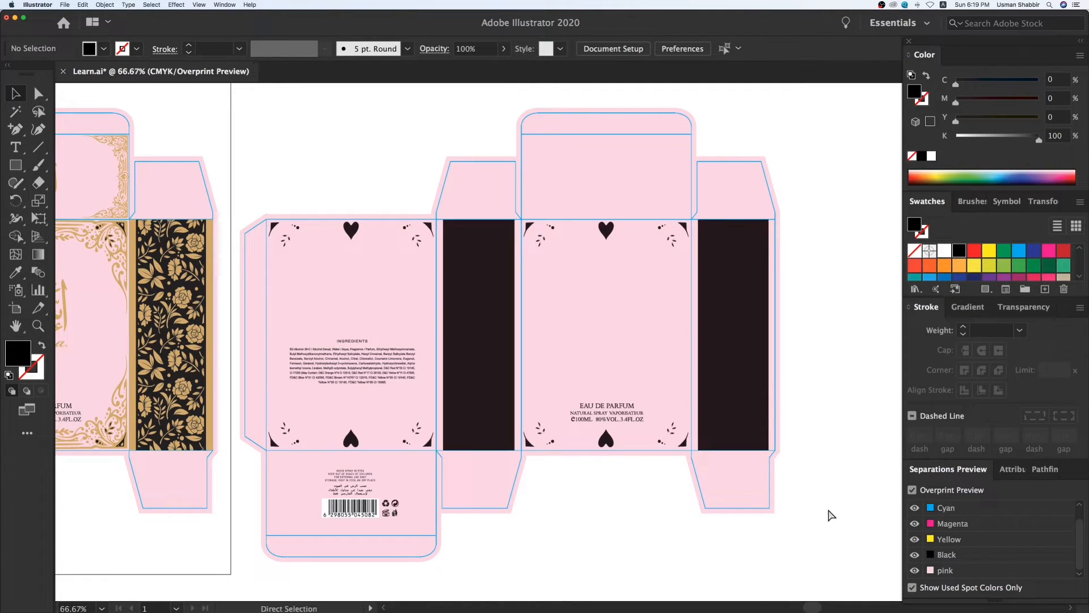
pyautogui.press('super+minus')
pyautogui.press('super+minus')
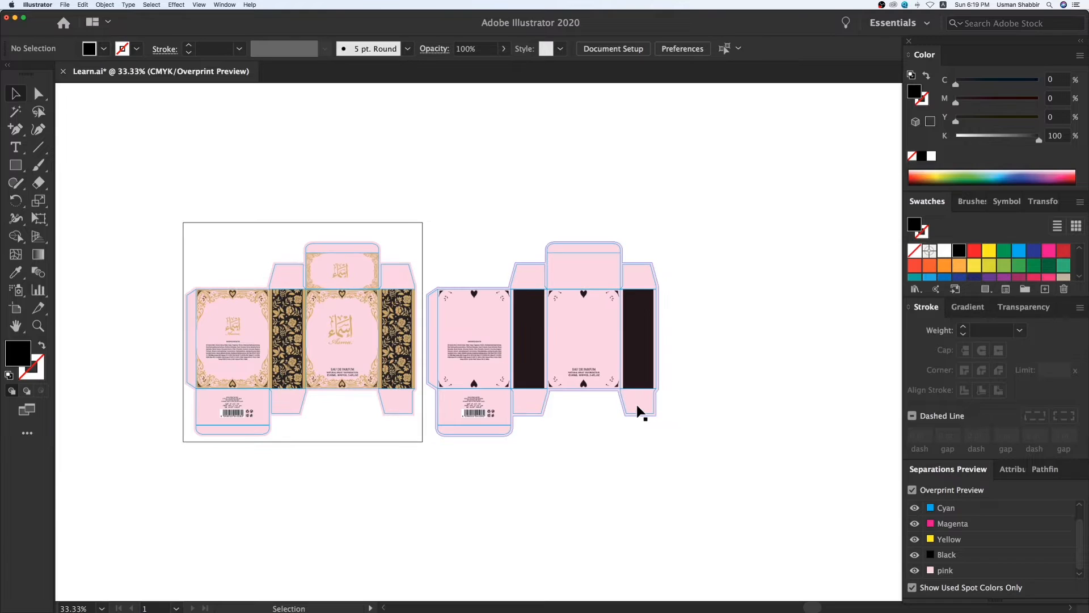
pyautogui.moveTo(243, 226); pyautogui.dragTo(165, 220)
pyautogui.moveTo(96, 208); pyautogui.dragTo(339, 440)
pyautogui.click(226, 242)
pyautogui.moveTo(84, 203); pyautogui.dragTo(343, 451)
pyautogui.moveTo(316, 365); pyautogui.dragTo(792, 365)
pyautogui.moveTo(88, 197); pyautogui.dragTo(583, 517)
pyautogui.press('shift+super+a')
# Delete the pink background artwork from the newest box copy, keeping its gold and black artwork
pyautogui.press('z')
pyautogui.moveTo(580, 227); pyautogui.dragTo(868, 439)
pyautogui.press('v')
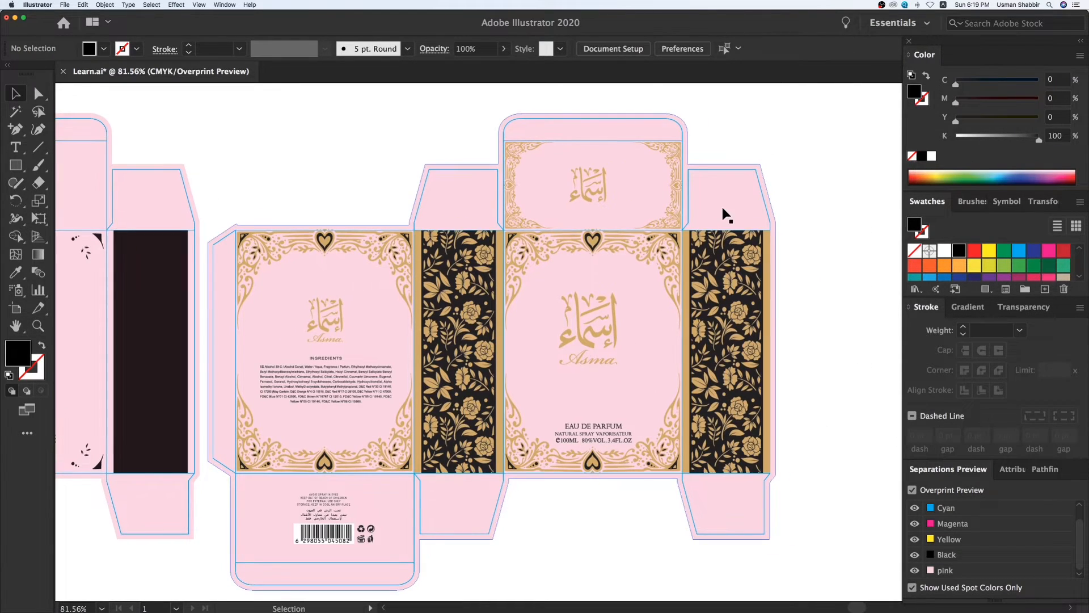
pyautogui.click(730, 197)
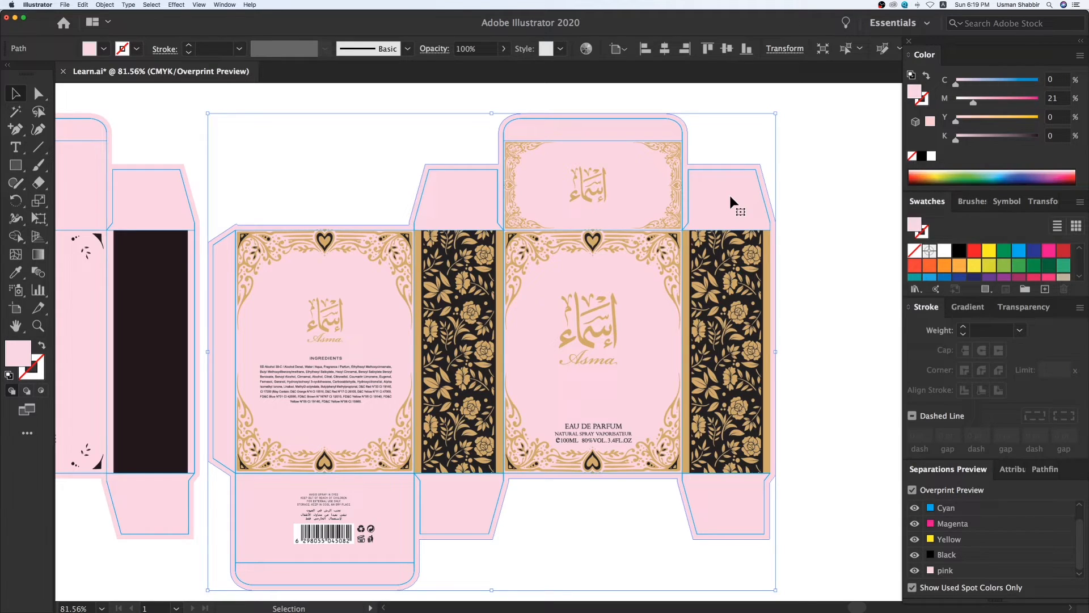
pyautogui.press('Delete')
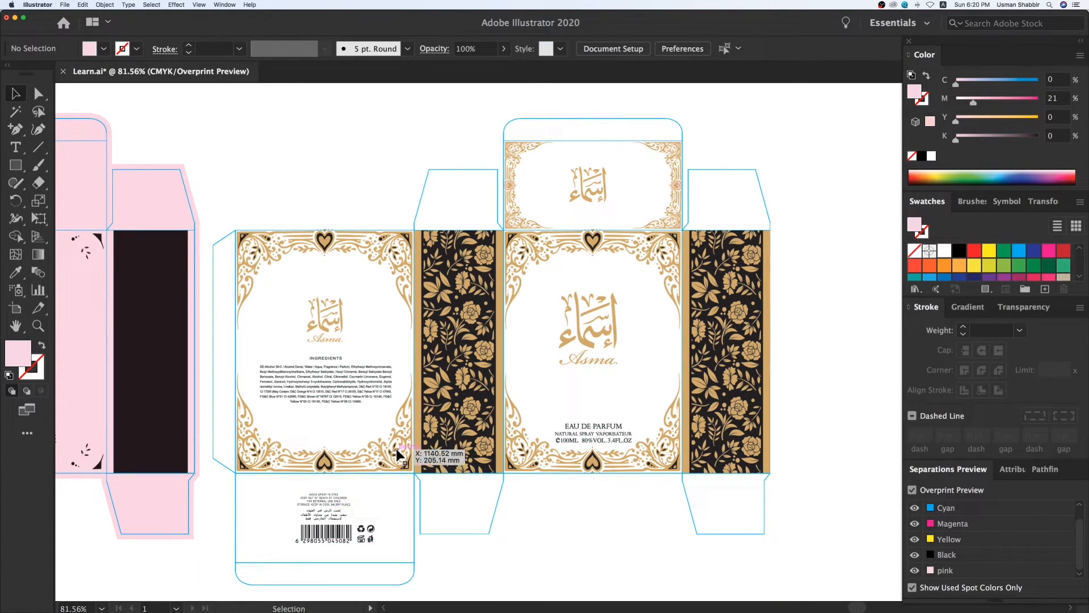
# Select all artwork matching the black fill in the newest box copy and fill it with white
pyautogui.press('i')
pyautogui.click(468, 389)
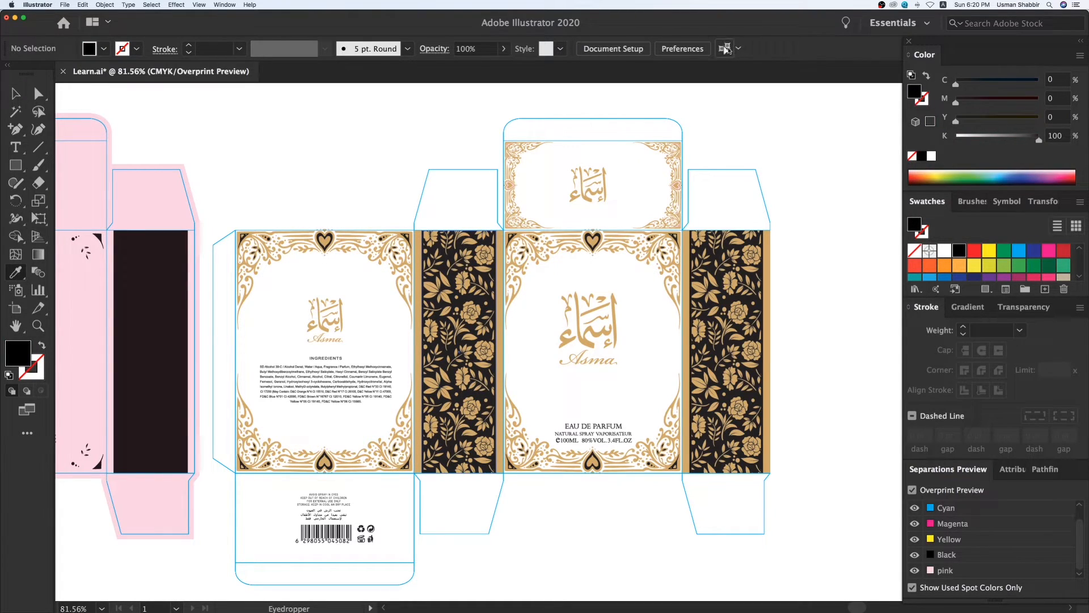
pyautogui.click(932, 156)
pyautogui.press('v')
pyautogui.click(811, 262)
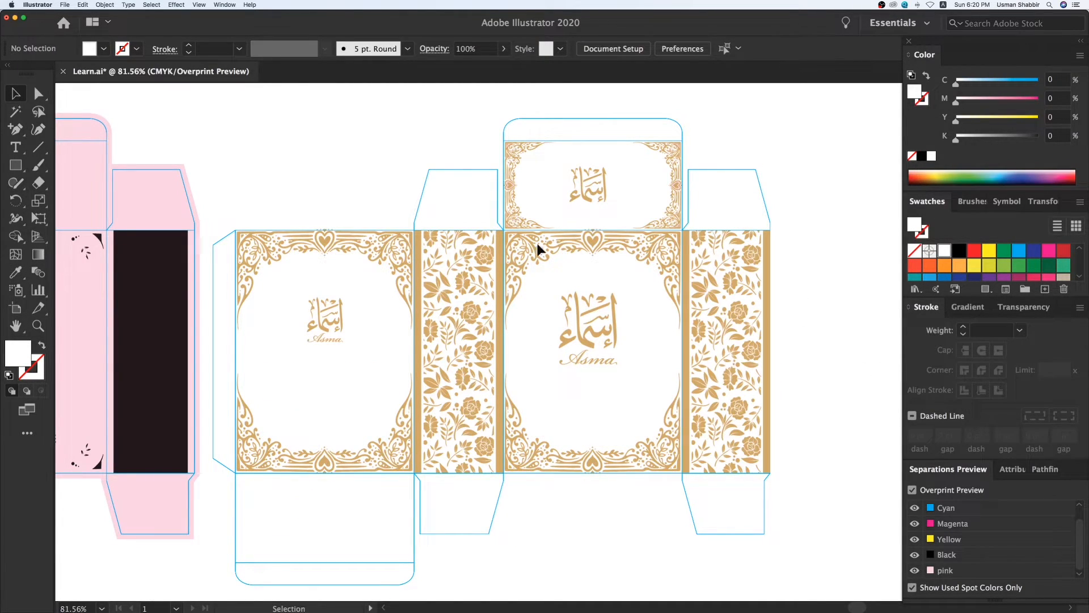
# Place a copy of the gold-only box layout beside it
pyautogui.press('super+minus')
pyautogui.press('super+minus')
pyautogui.press('super+minus')
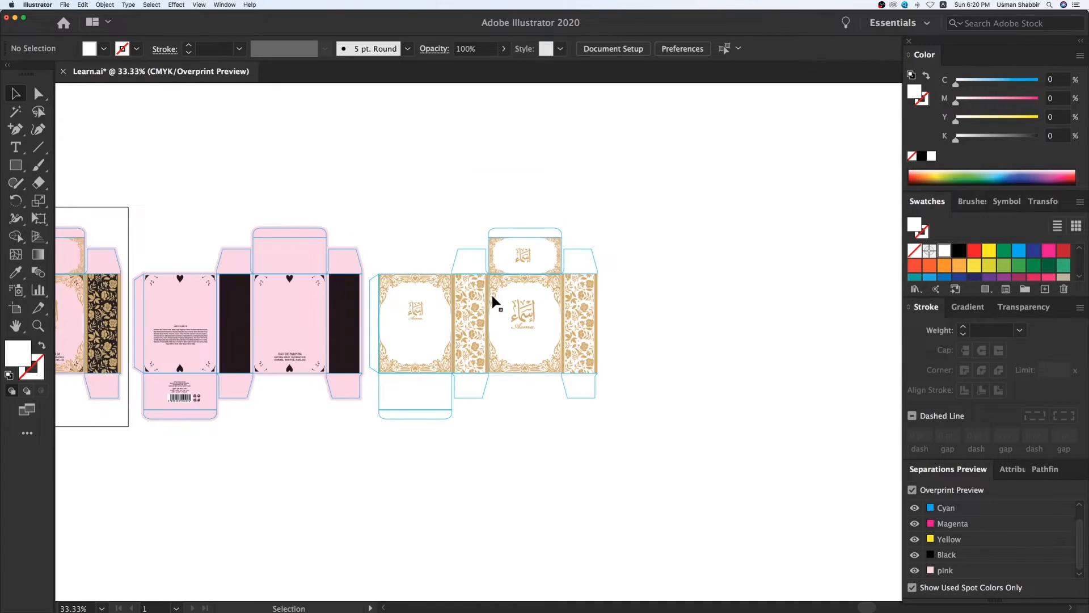
pyautogui.moveTo(499, 315); pyautogui.dragTo(474, 314)
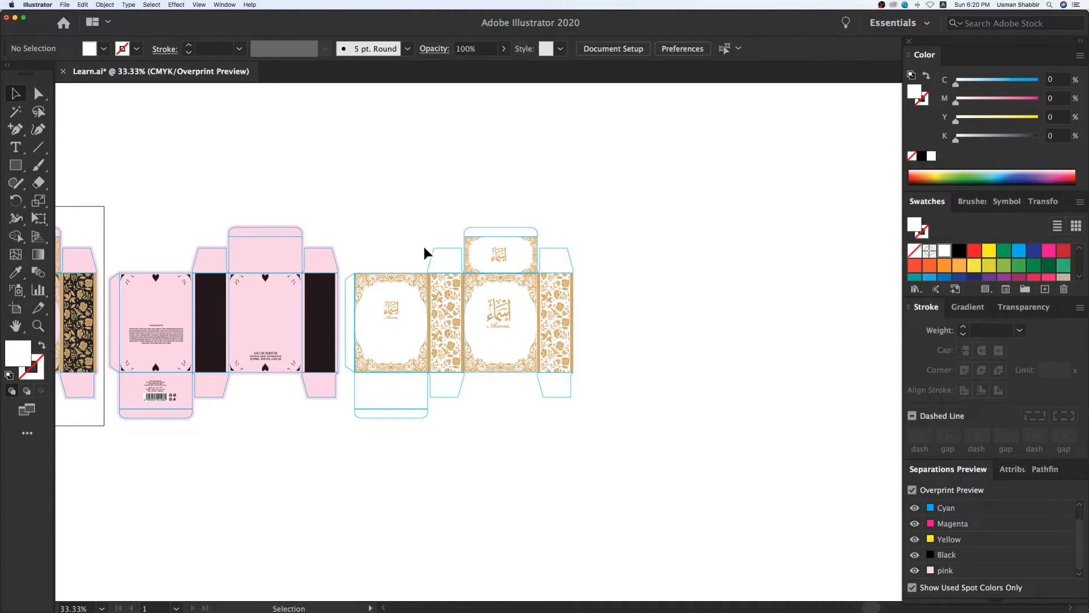
pyautogui.moveTo(566, 244); pyautogui.dragTo(342, 504)
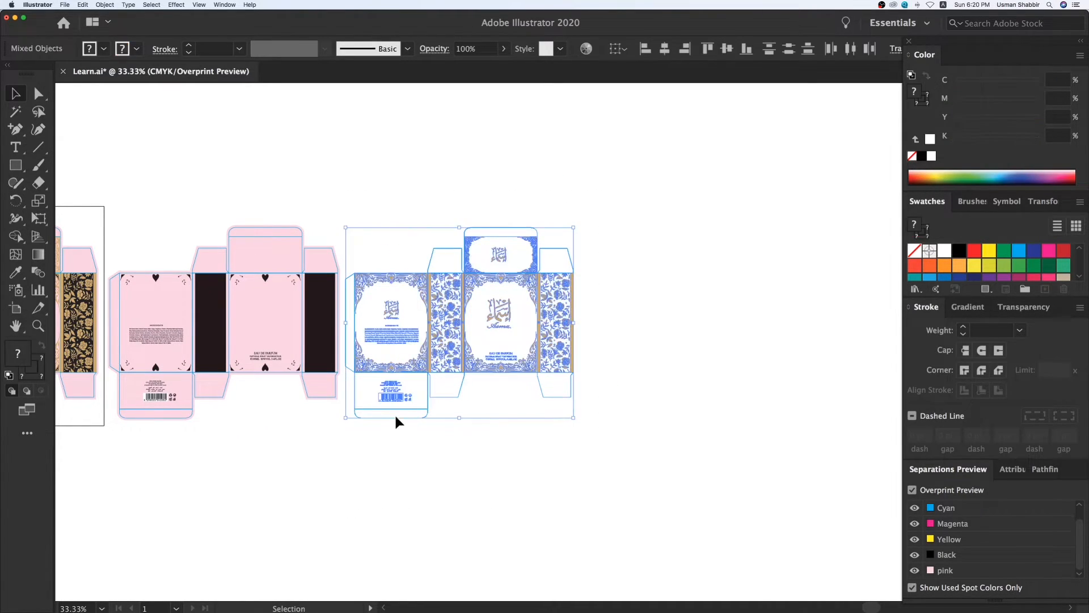
pyautogui.moveTo(419, 373); pyautogui.dragTo(659, 375)
pyautogui.click(720, 476)
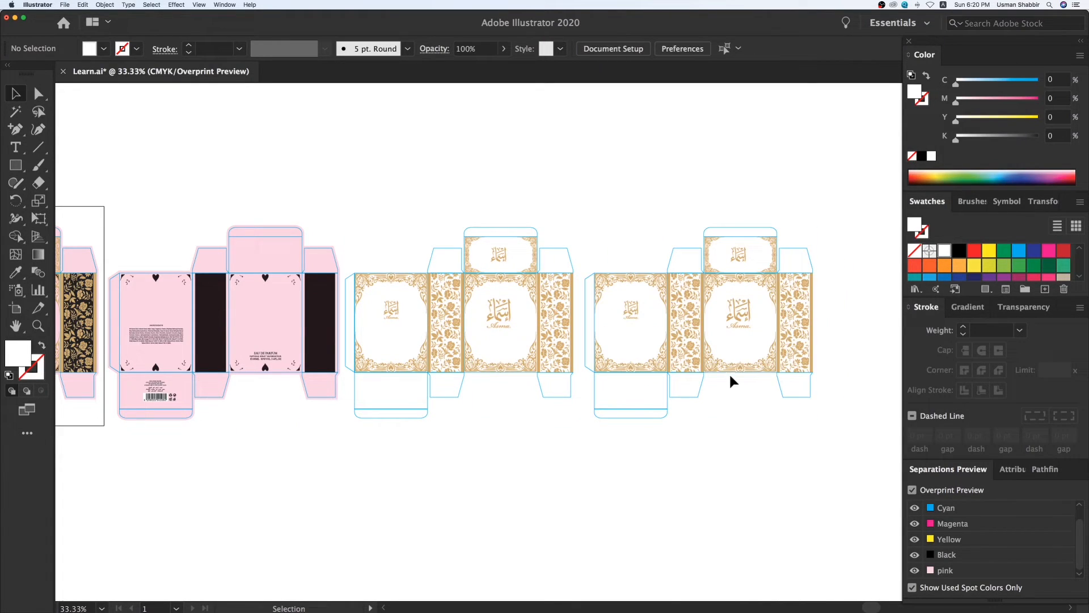
# Hide the newest copy's front and top panel lettering, along with all matching blue die lines
pyautogui.click(731, 316)
pyautogui.press('super+2')
pyautogui.click(743, 328)
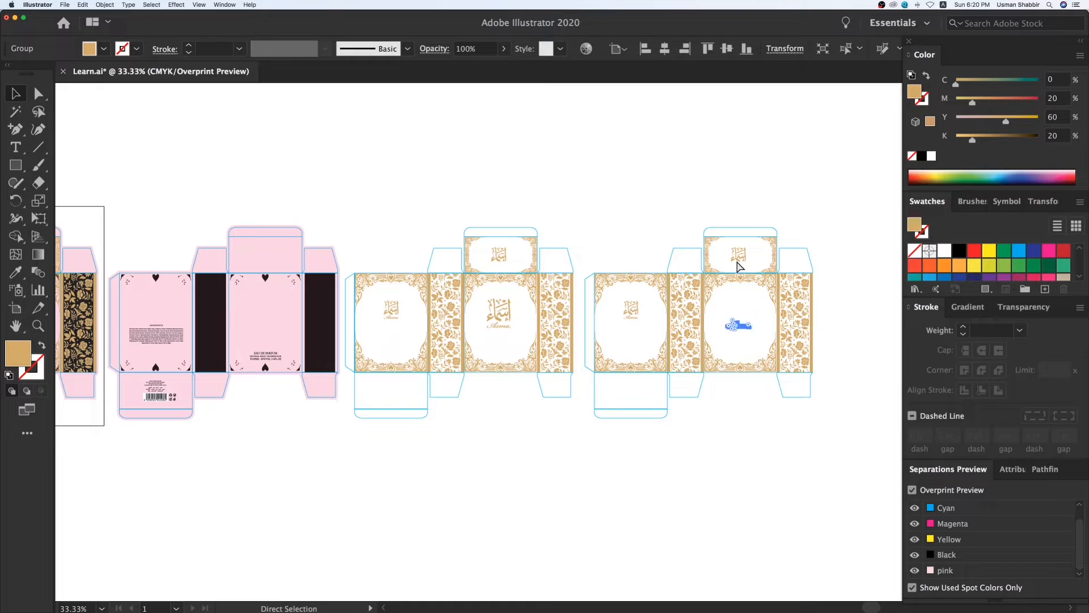
pyautogui.press('Delete')
pyautogui.click(739, 254)
pyautogui.press('Delete')
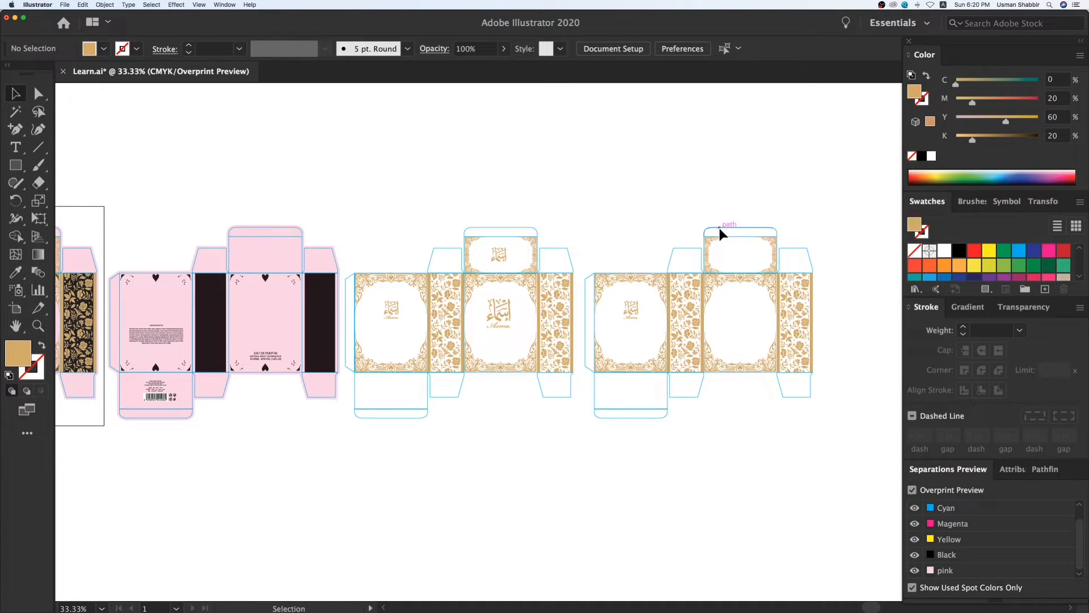
pyautogui.click(719, 228)
pyautogui.click(846, 49)
pyautogui.press('super+3')
# Delete the remaining gold ornaments and white artwork from the newest copy and show all hidden objects again
pyautogui.moveTo(849, 170); pyautogui.dragTo(592, 459)
pyautogui.press('Delete')
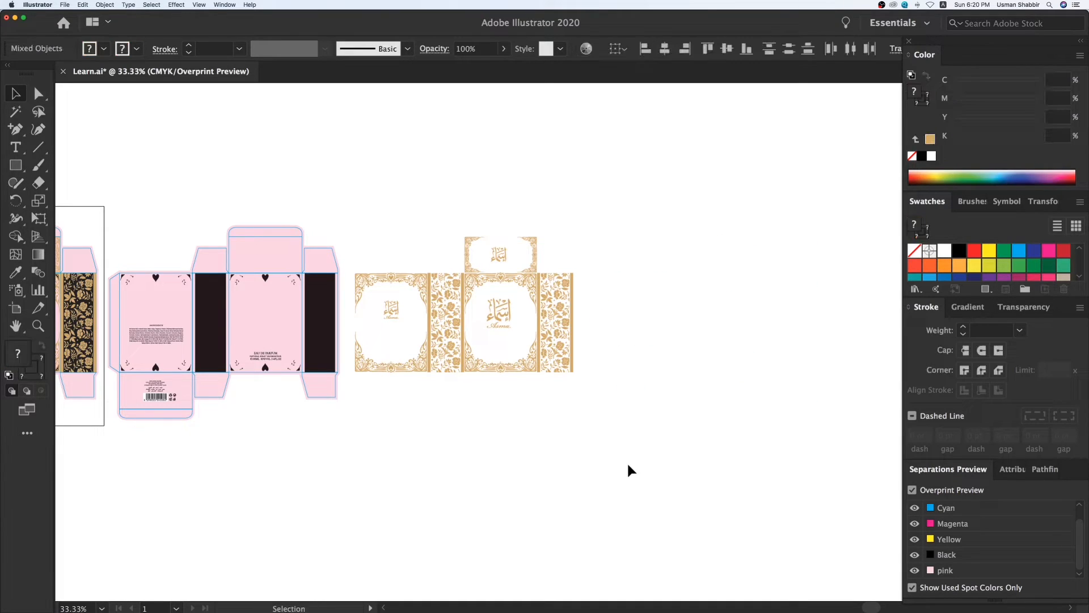
pyautogui.press('alt+super+3')
pyautogui.click(676, 446)
# Fill the Arabic lettering on the newest copy's front and top panels with black
pyautogui.click(743, 308)
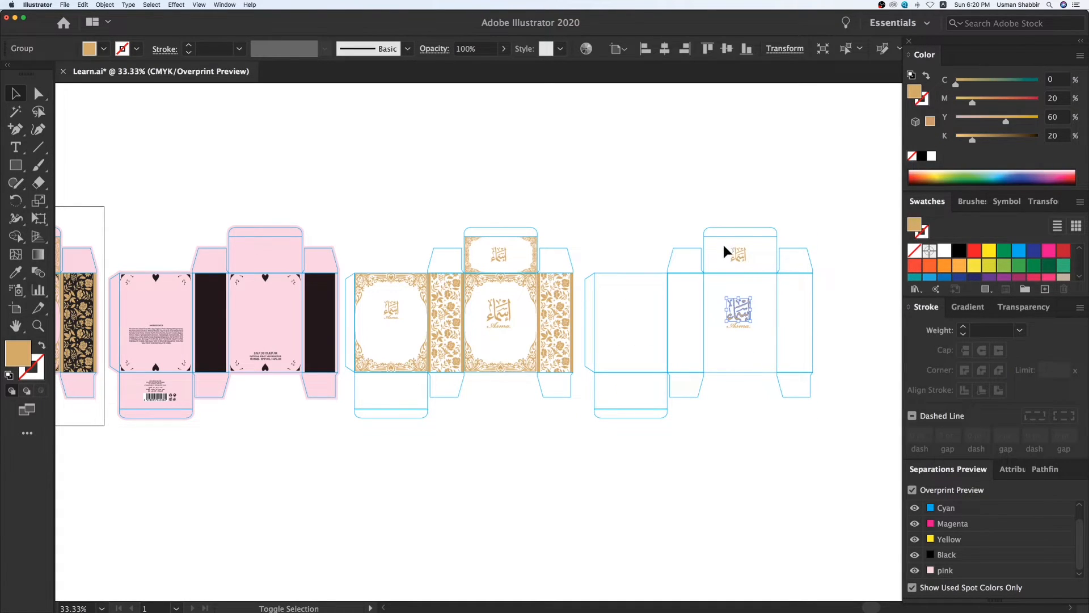
pyautogui.keyDown('shift'); pyautogui.click(753, 260); pyautogui.keyUp('shift')
pyautogui.click(922, 156)
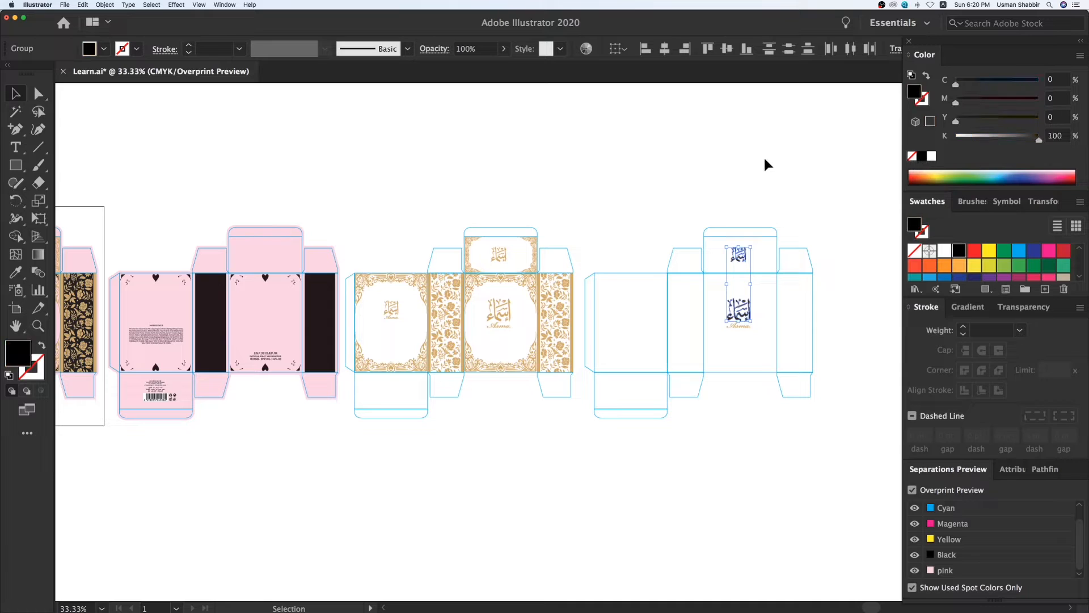
pyautogui.click(764, 165)
pyautogui.press('super+space')
pyautogui.moveTo(628, 228); pyautogui.dragTo(819, 414)
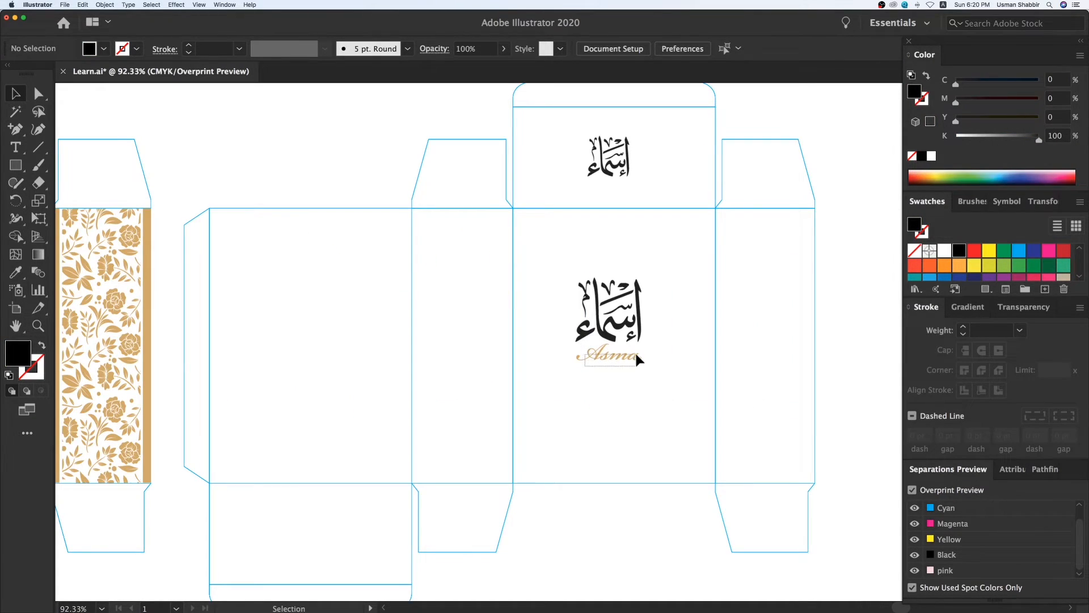
# Fill the Asma wordmark beneath the front-panel lettering on the newest copy with black
pyautogui.click(636, 356)
pyautogui.click(958, 253)
pyautogui.click(822, 284)
pyautogui.press('super+minus')
pyautogui.press('super+minus')
pyautogui.press('super+minus')
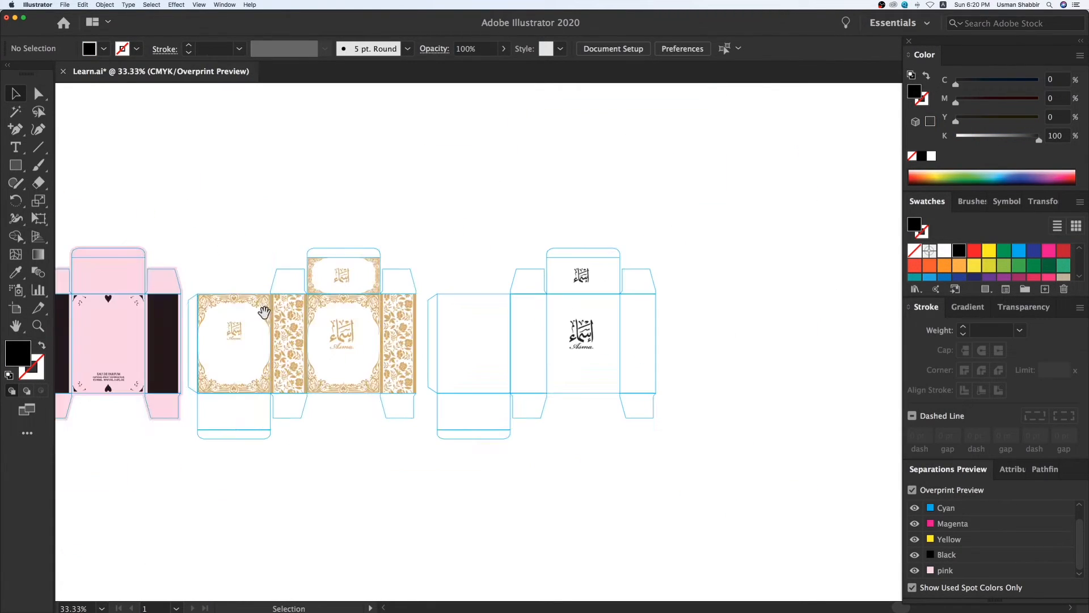
pyautogui.hscroll(-3, 427, 325)
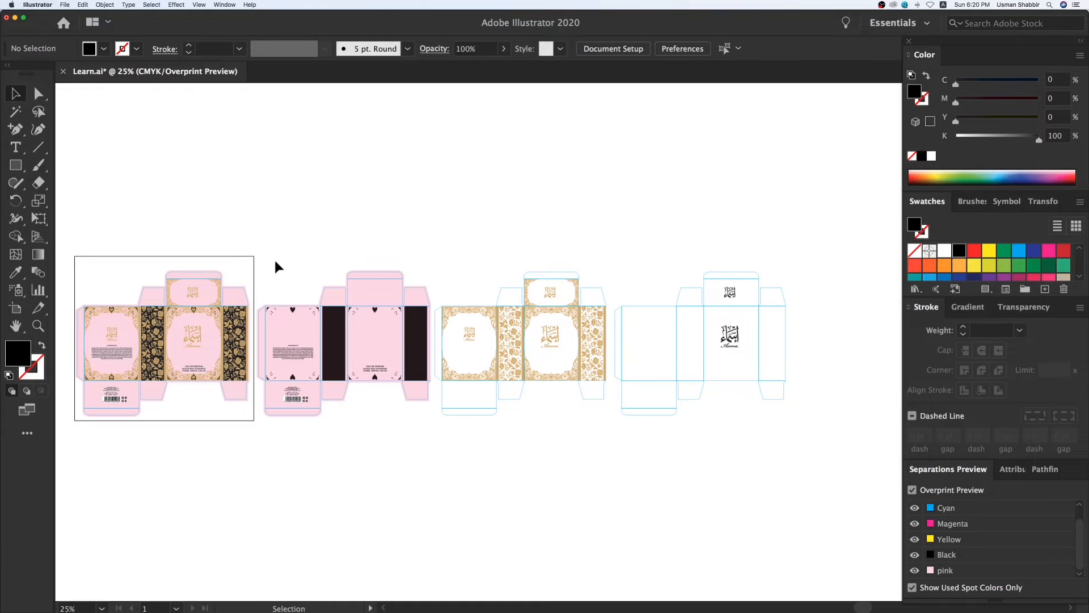
# Unlock all objects and lock the original, print and lettering layouts around the gold-only copy
pyautogui.press('alt+super+2')
pyautogui.click(216, 225)
pyautogui.moveTo(72, 232); pyautogui.dragTo(433, 440)
pyautogui.press('a')
pyautogui.click(818, 254)
pyautogui.moveTo(823, 244); pyautogui.dragTo(611, 440)
pyautogui.click(610, 440)
# Select all artwork sharing the gold fill on the gold-only copy and fill it with black
pyautogui.press('z')
pyautogui.moveTo(444, 271); pyautogui.dragTo(631, 384)
pyautogui.press('i')
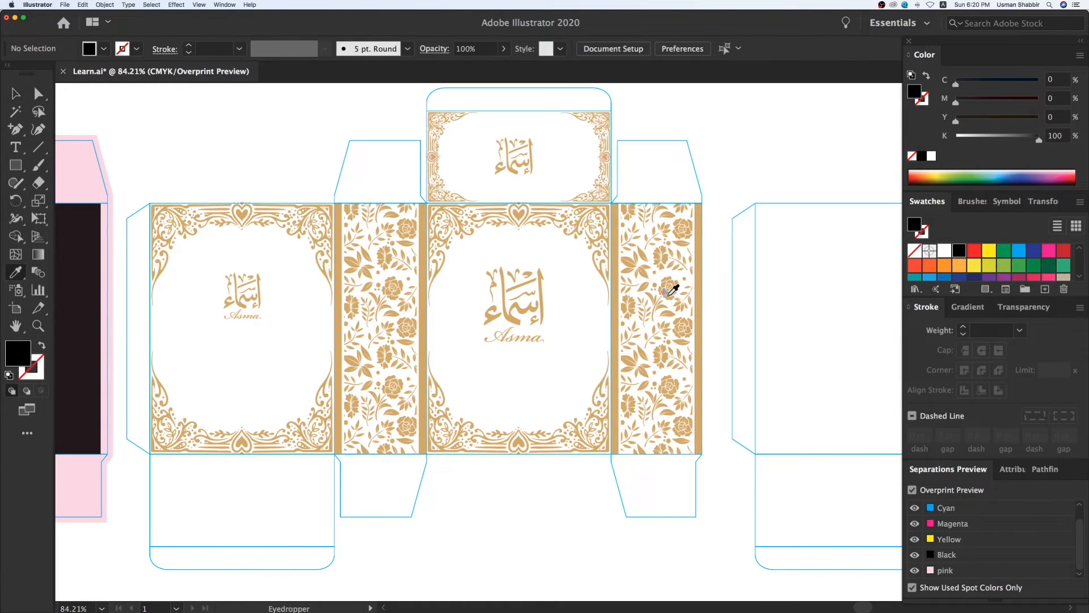
pyautogui.click(668, 293)
pyautogui.click(725, 49)
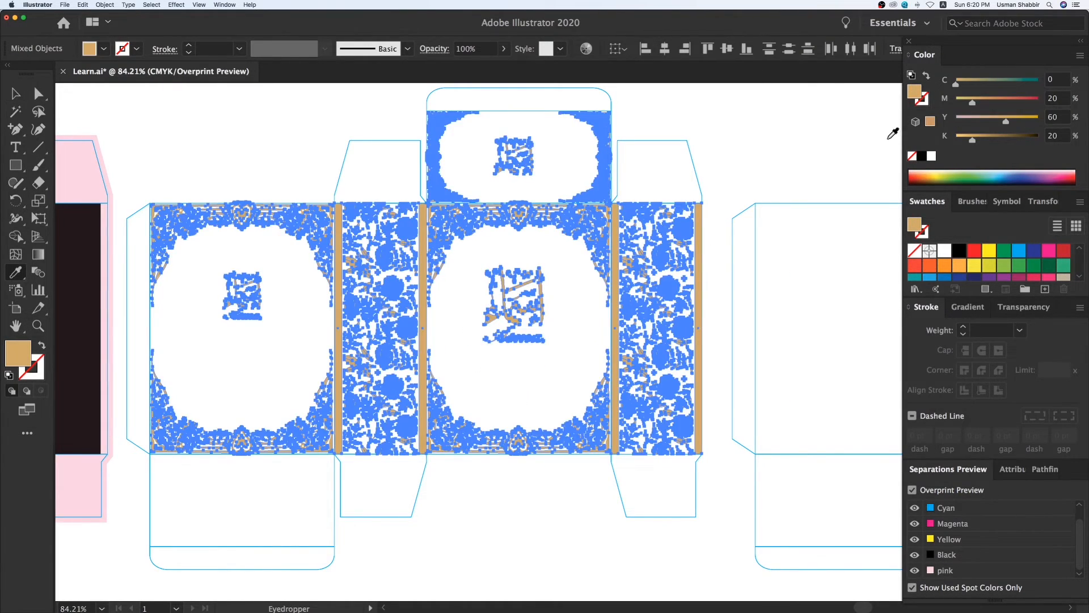
pyautogui.click(921, 157)
pyautogui.press('v')
pyautogui.click(795, 154)
# Select all pink-filled shapes inside the ornaments of the gold-only copy and fill them with white
pyautogui.press('z')
pyautogui.moveTo(558, 109); pyautogui.dragTo(648, 220)
pyautogui.press('v')
pyautogui.press('i')
pyautogui.click(501, 304)
pyautogui.click(725, 49)
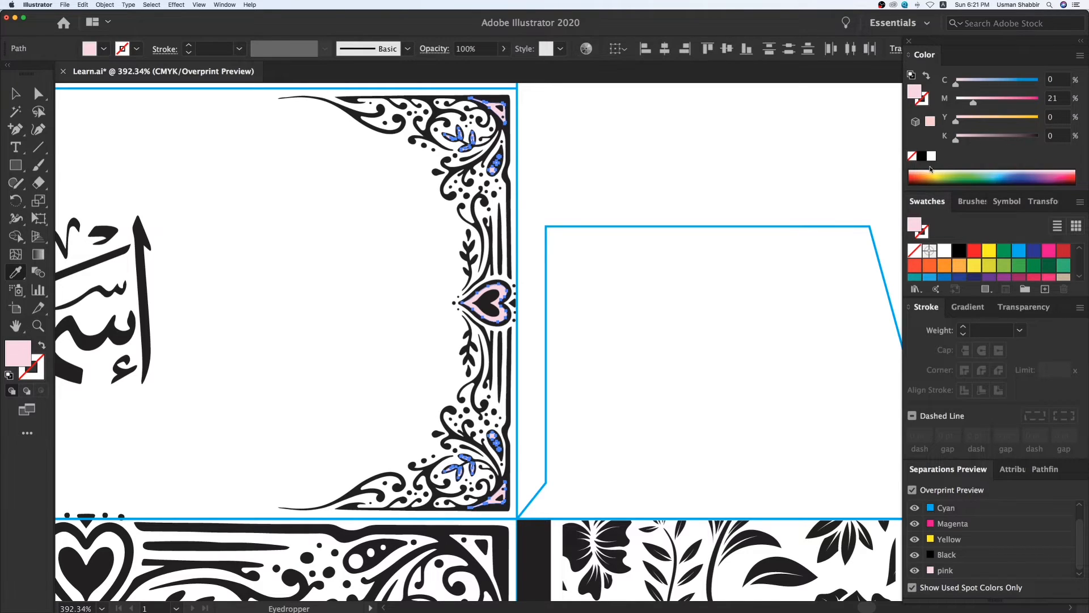
pyautogui.click(931, 156)
pyautogui.press('v')
pyautogui.click(697, 176)
# Place a copy of the blackened gold-artwork layout directly below it
pyautogui.press('super+minus')
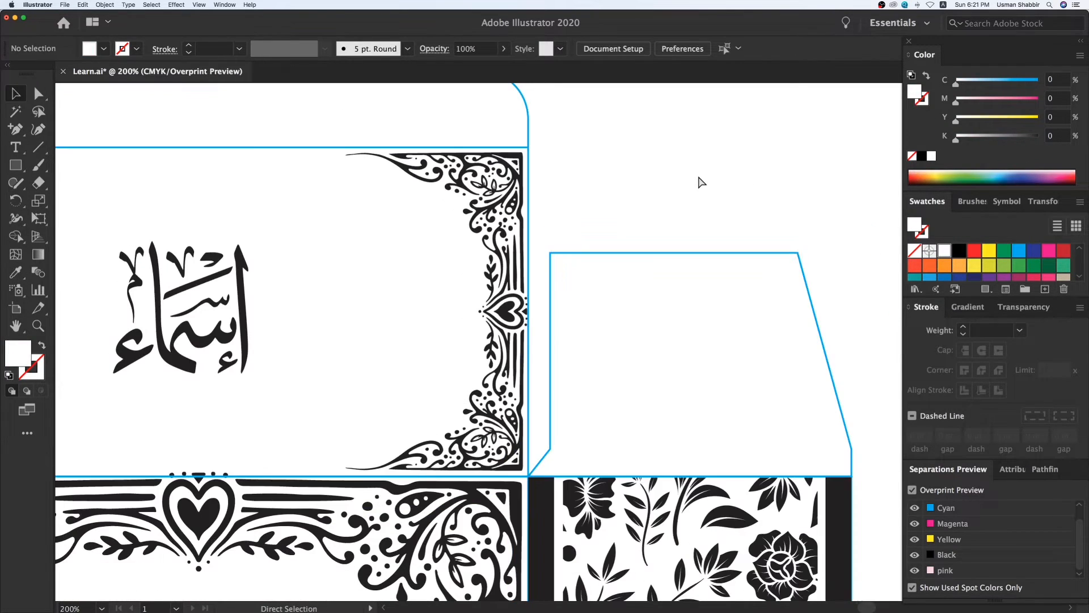
pyautogui.press('super+minus')
pyautogui.press('super+minus')
pyautogui.press('super+minus')
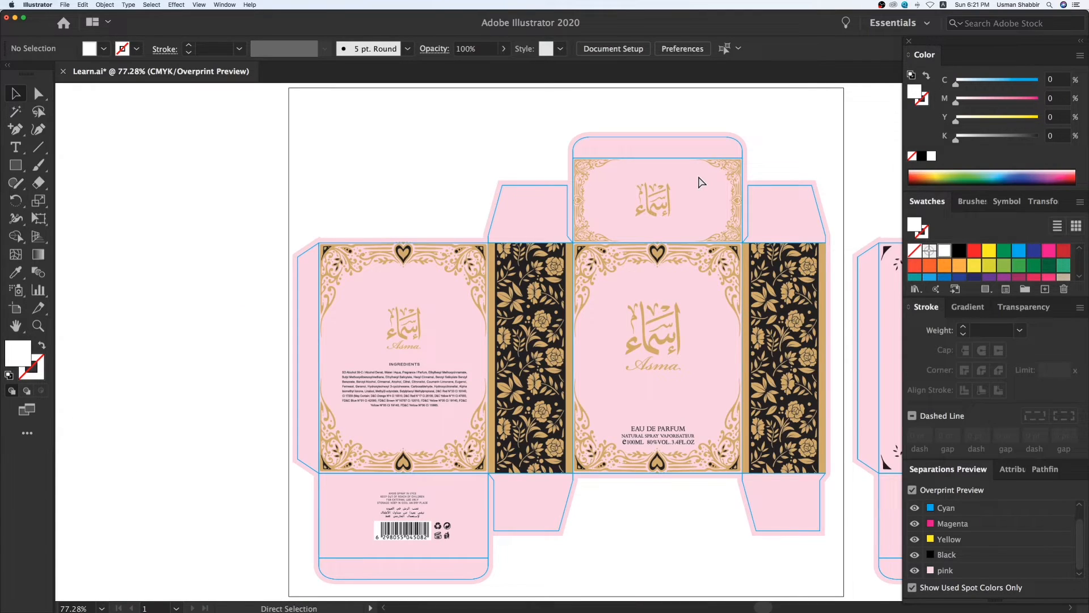
pyautogui.press('super+minus')
pyautogui.press('super+minus')
pyautogui.press('super+minus')
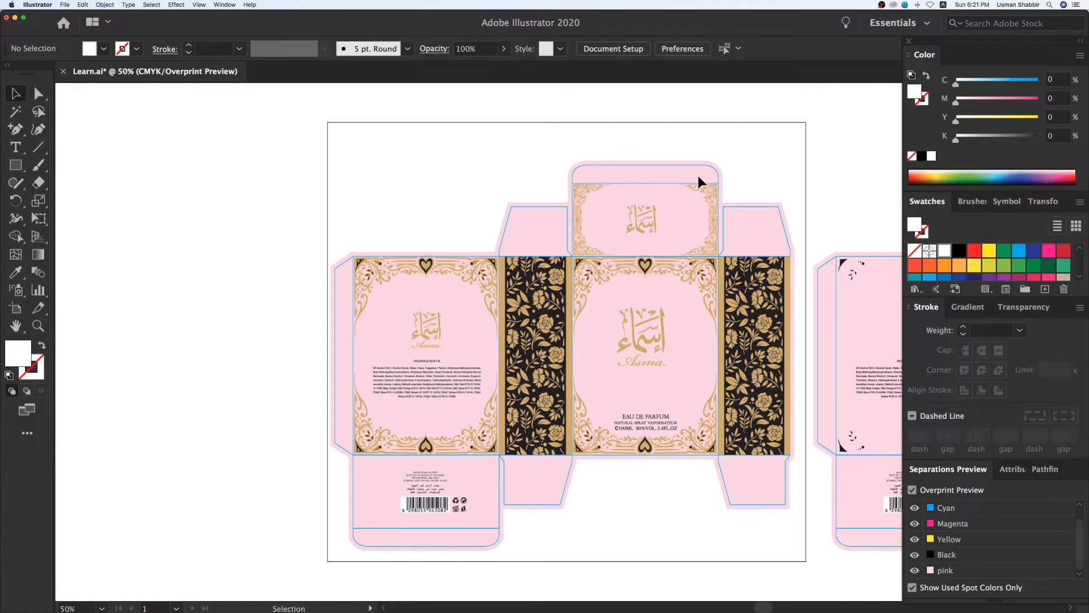
pyautogui.moveTo(738, 279); pyautogui.dragTo(432, 277)
pyautogui.moveTo(582, 297); pyautogui.dragTo(446, 275)
pyautogui.press('super+minus')
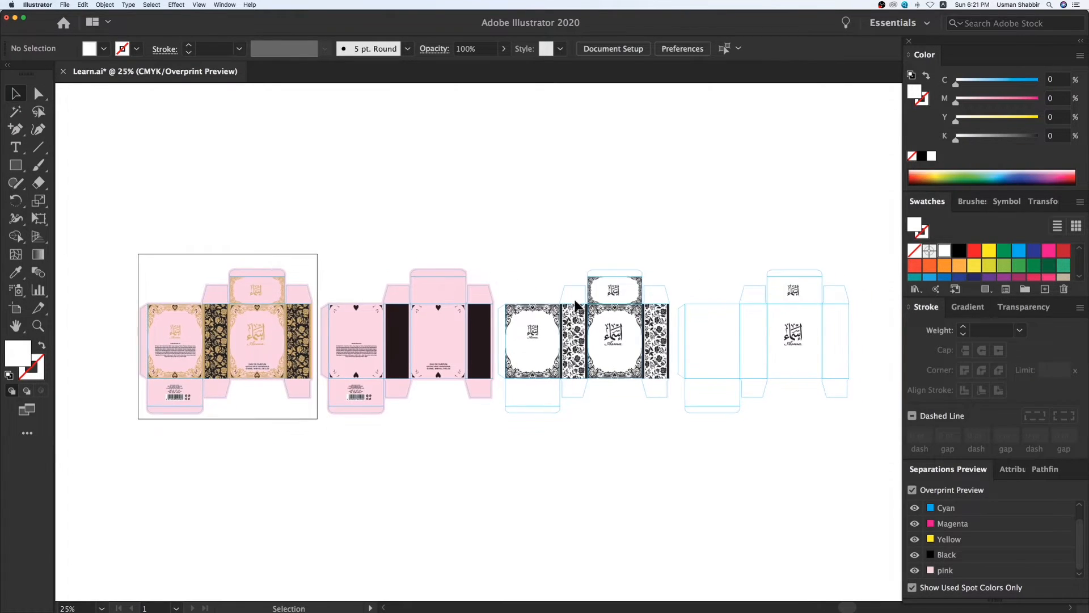
pyautogui.moveTo(869, 251); pyautogui.dragTo(495, 468)
pyautogui.moveTo(660, 329); pyautogui.dragTo(703, 488)
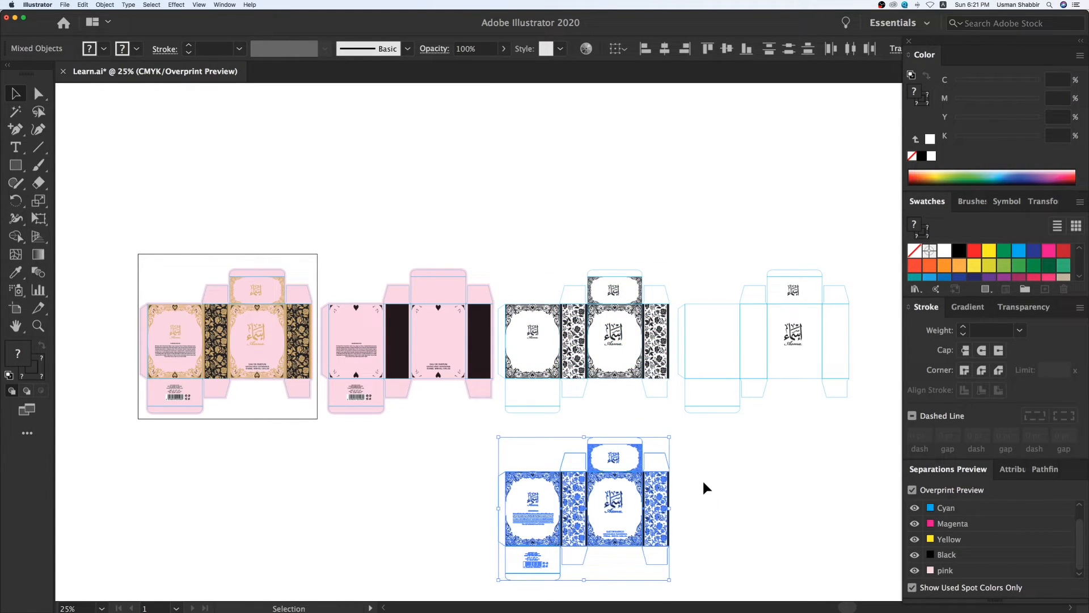
# Lock the upper row of layouts and delete all blue die lines from the lower copy
pyautogui.click(703, 488)
pyautogui.moveTo(135, 229); pyautogui.dragTo(866, 419)
pyautogui.click(668, 455)
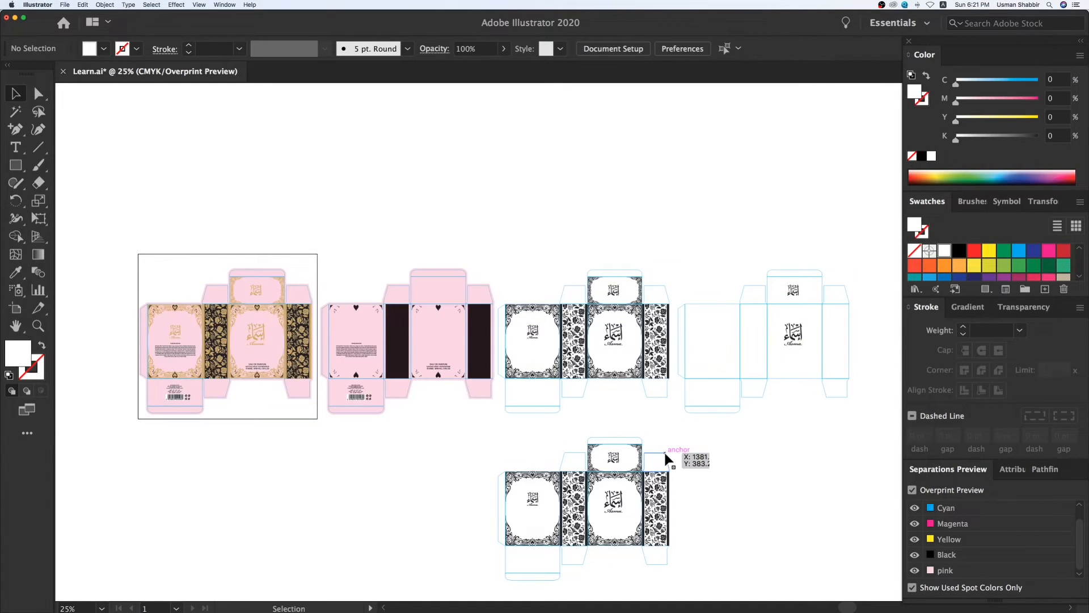
pyautogui.press('Delete')
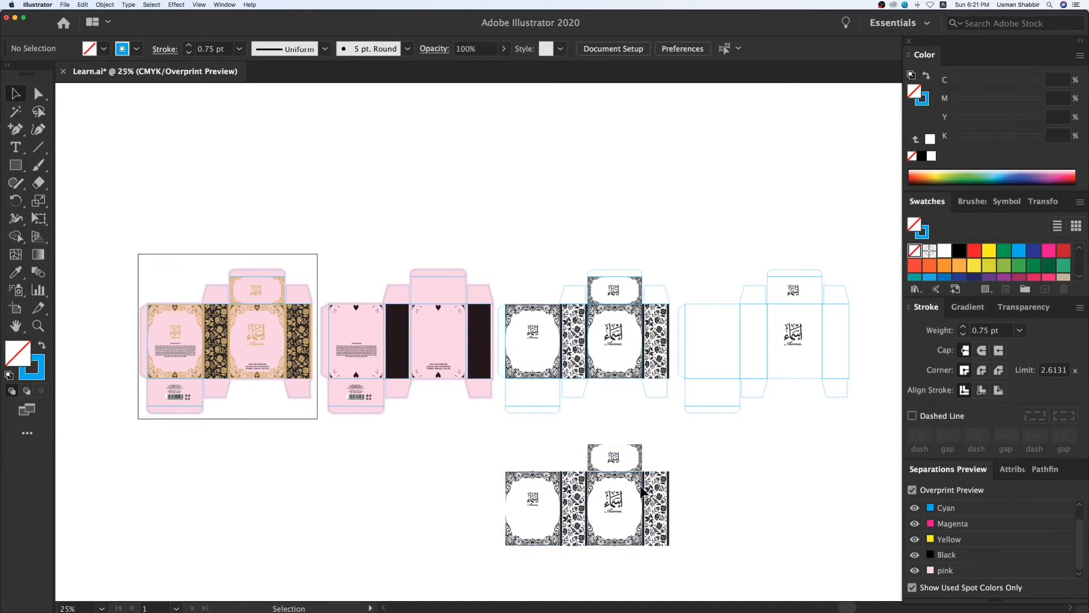
# Delete the white barcode and text artwork below the back panel of the lower copy
pyautogui.moveTo(486, 444); pyautogui.dragTo(700, 566)
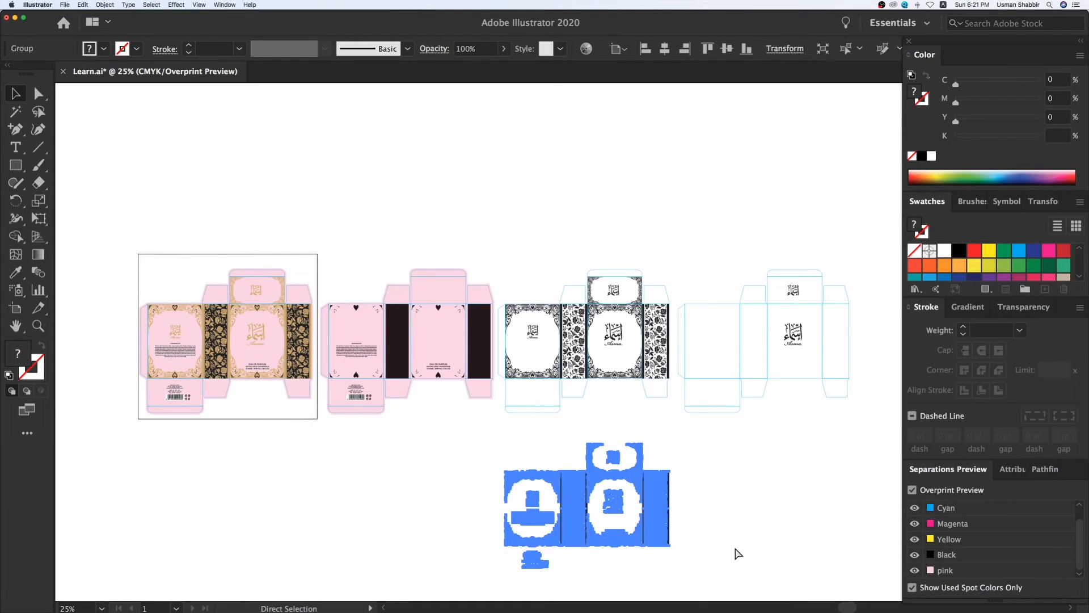
pyautogui.click(799, 487)
pyautogui.press('a')
pyautogui.moveTo(485, 573); pyautogui.dragTo(549, 531)
pyautogui.press('Delete')
# In outline view, delete the leftover ingredients text and the EAU DE PARFUM text block from the lower copy, and return to preview
pyautogui.press('v')
pyautogui.moveTo(489, 439); pyautogui.dragTo(723, 562)
pyautogui.press('z')
pyautogui.moveTo(466, 457); pyautogui.dragTo(659, 547)
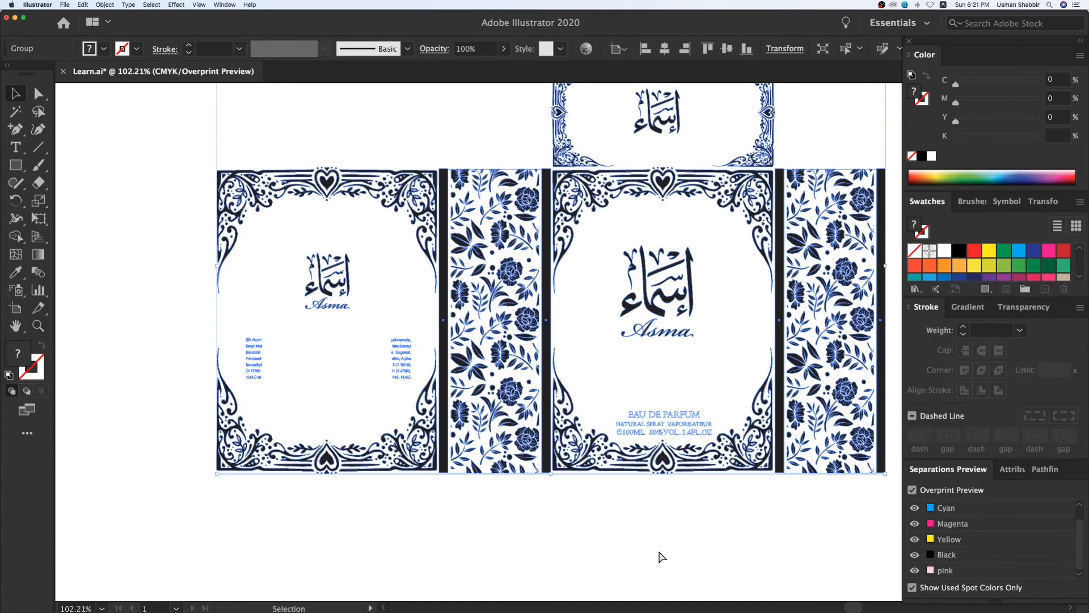
pyautogui.hotkey('ctrl', 'y')
pyautogui.press('v')
pyautogui.hotkey('ctrl', 'shift', 'a')
pyautogui.press('a')
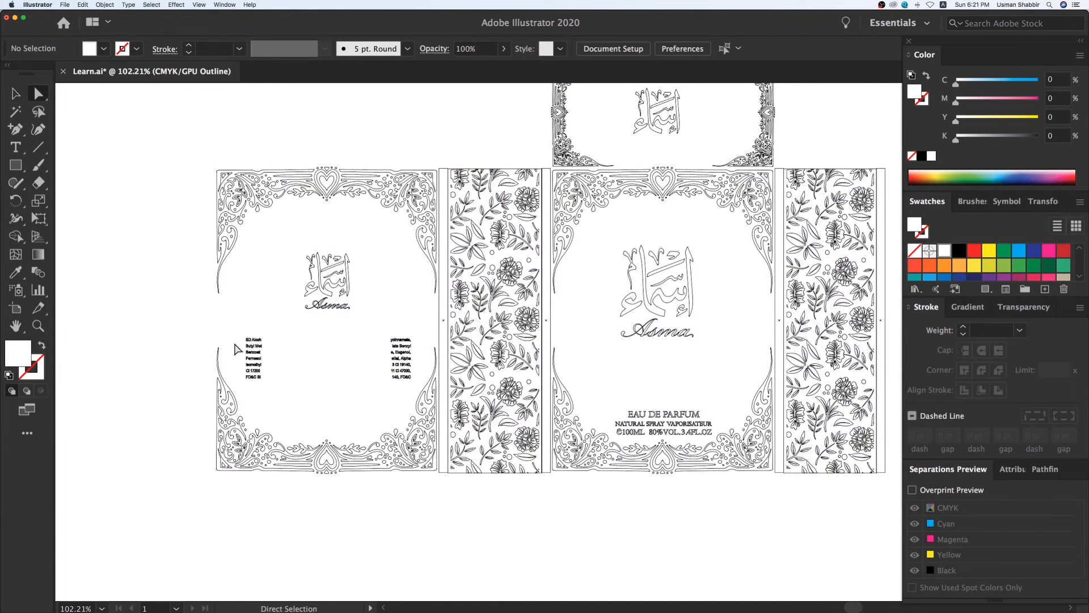
pyautogui.click(420, 393)
pyautogui.press('Delete')
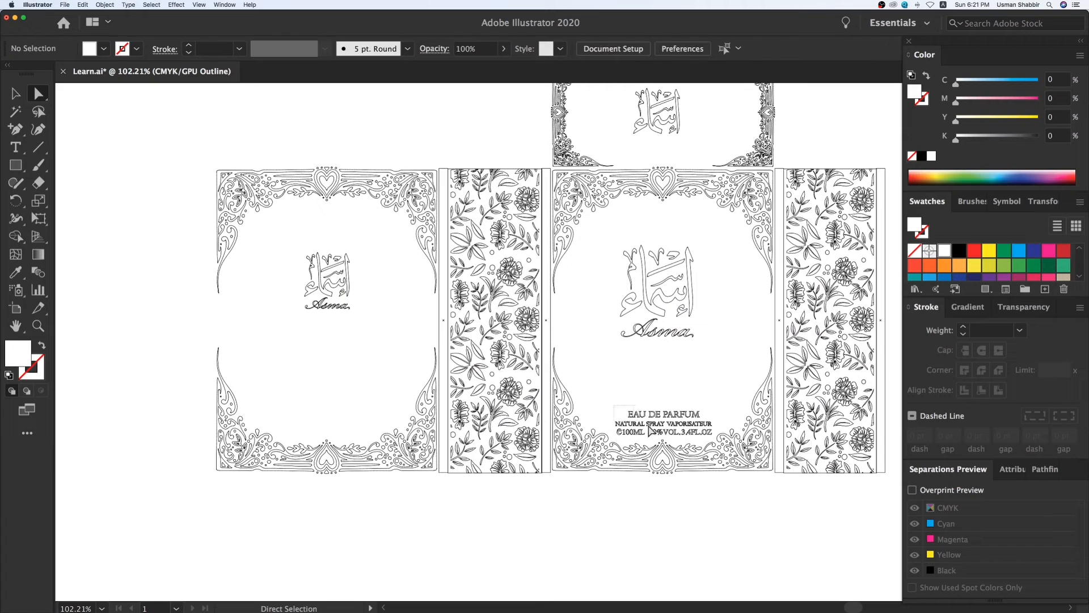
pyautogui.click(713, 445)
pyautogui.press('Delete')
pyautogui.press('v')
pyautogui.hotkey('ctrl', 'y')
# Place a copy of the top and front panel lettering below the lettering-only layout, without its die lines
pyautogui.hotkey('ctrl', '-')
pyautogui.hotkey('ctrl', '-')
pyautogui.hotkey('ctrl', '-')
pyautogui.moveTo(726, 273); pyautogui.dragTo(603, 339)
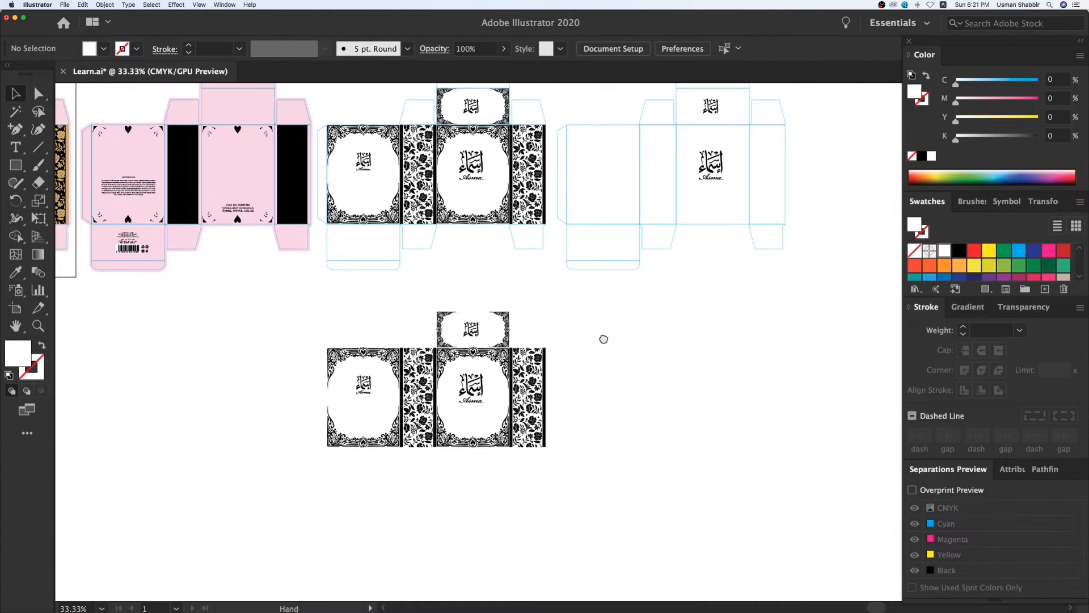
pyautogui.click(741, 223)
pyautogui.click(717, 173)
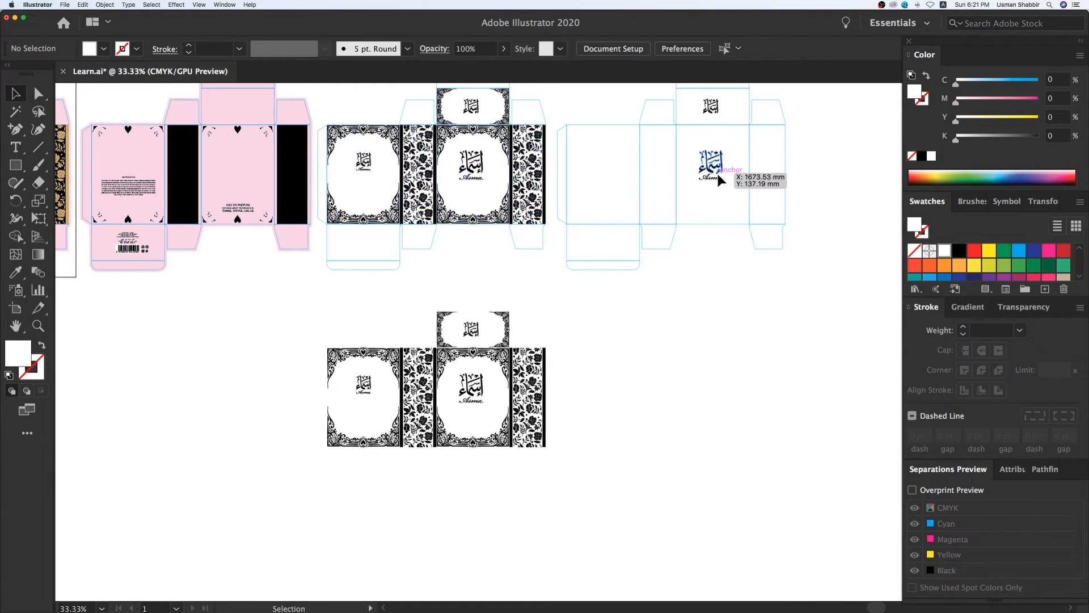
pyautogui.moveTo(716, 101); pyautogui.dragTo(718, 433)
pyautogui.press('super+3')
pyautogui.press('super+3')
pyautogui.press('super+alt+3')
pyautogui.click(792, 415)
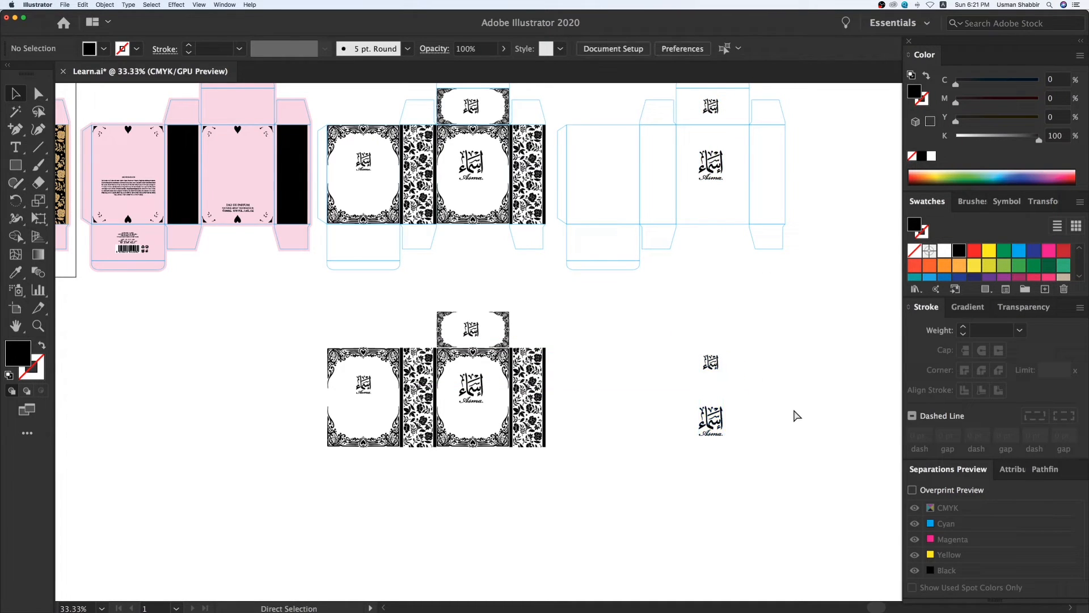
# Add the title "Actual Artwork" above the back panel of the original box layout
pyautogui.press('super+minus')
pyautogui.press('z')
pyautogui.moveTo(223, 167); pyautogui.dragTo(683, 377)
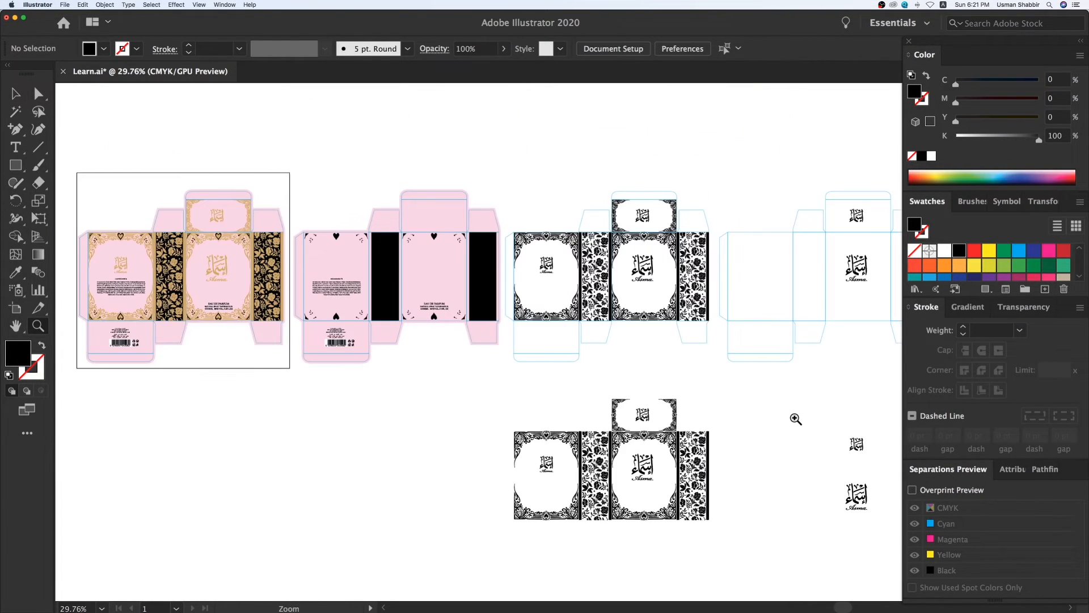
pyautogui.press('v')
pyautogui.moveTo(402, 369); pyautogui.dragTo(384, 385)
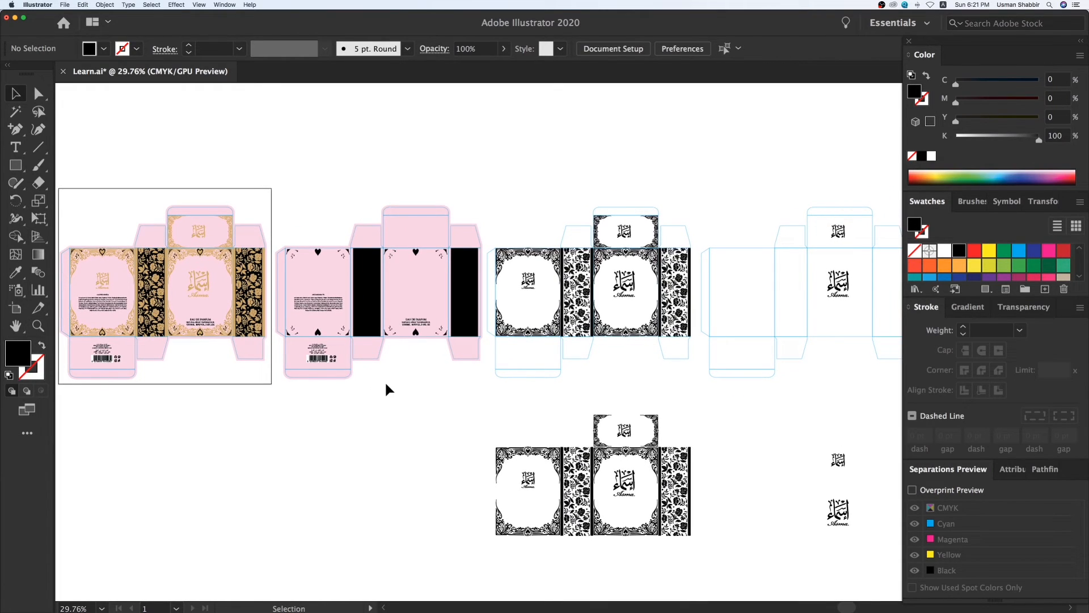
pyautogui.press('super+minus')
pyautogui.press('z')
pyautogui.moveTo(126, 165); pyautogui.dragTo(982, 589)
pyautogui.press('v')
pyautogui.moveTo(749, 459); pyautogui.dragTo(721, 486)
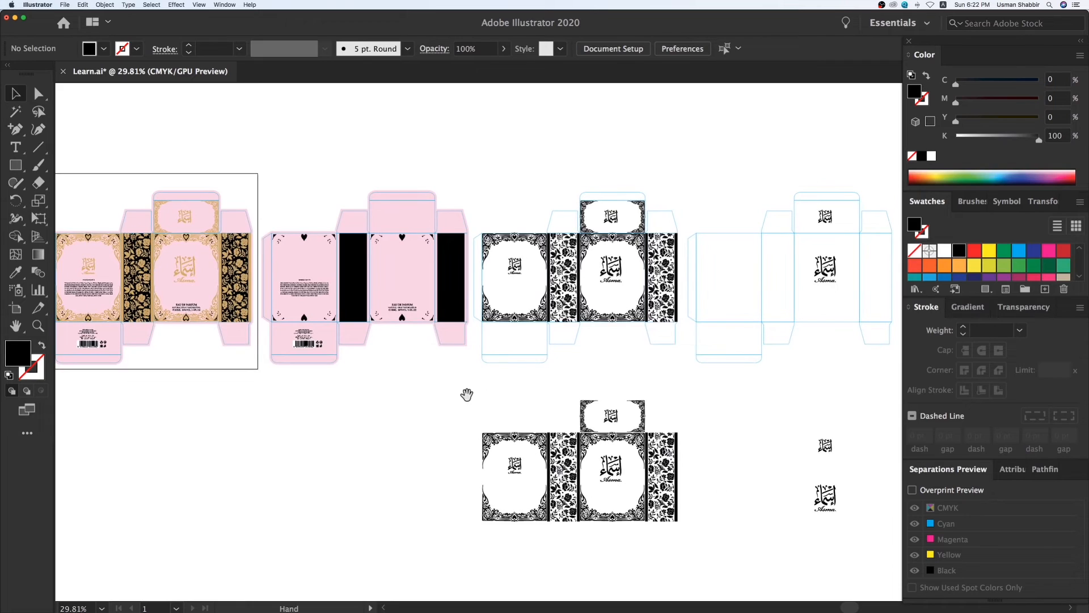
pyautogui.moveTo(466, 393); pyautogui.dragTo(469, 395)
pyautogui.moveTo(19, 152); pyautogui.dragTo(87, 148)
pyautogui.click(85, 193)
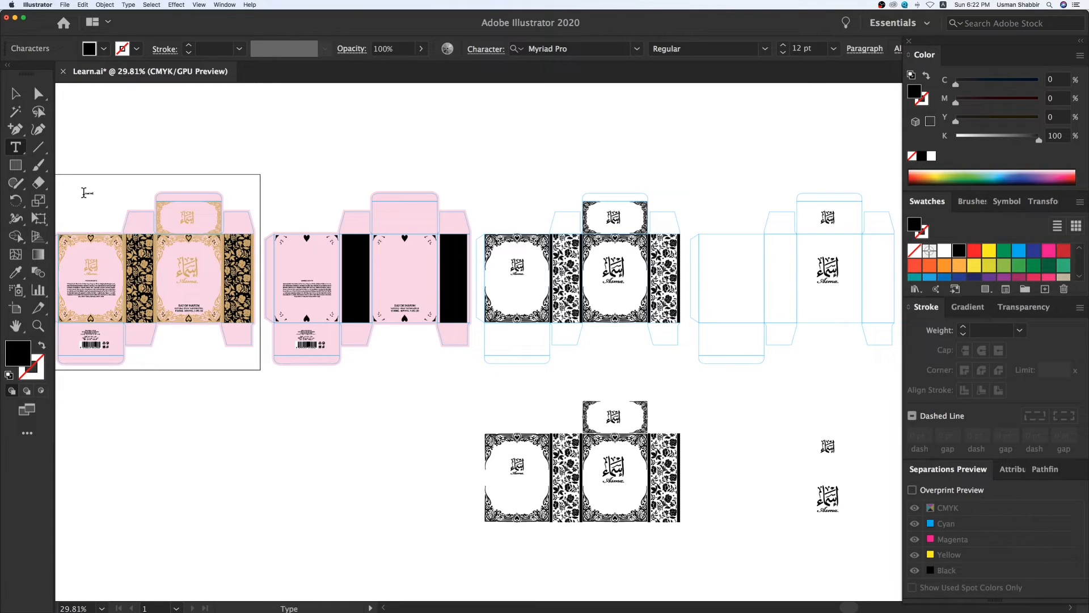
pyautogui.press('Escape')
# Copy the title above the second layout and change its text to "Color Separation"
pyautogui.moveTo(94, 189); pyautogui.dragTo(325, 206)
pyautogui.tripleClick(326, 193)
pyautogui.write('Color S')
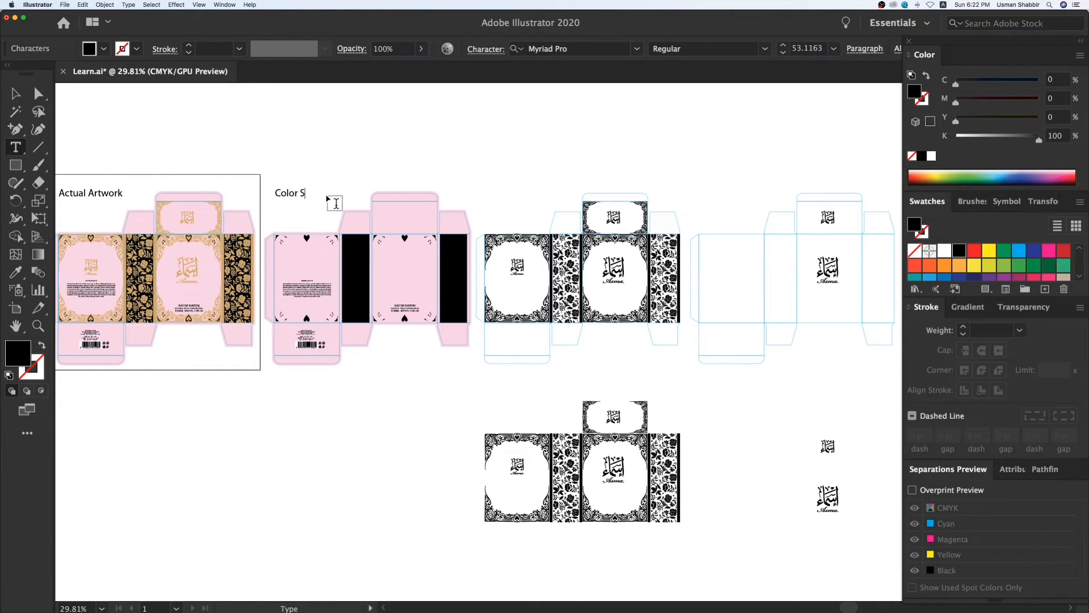
pyautogui.write('eparatino')
pyautogui.click(15, 94)
# Copy the title above the third layout and change its text to "Gold Foiling"
pyautogui.moveTo(335, 196); pyautogui.dragTo(548, 196)
pyautogui.tripleClick(548, 194)
pyautogui.write('GO')
pyautogui.click(18, 93)
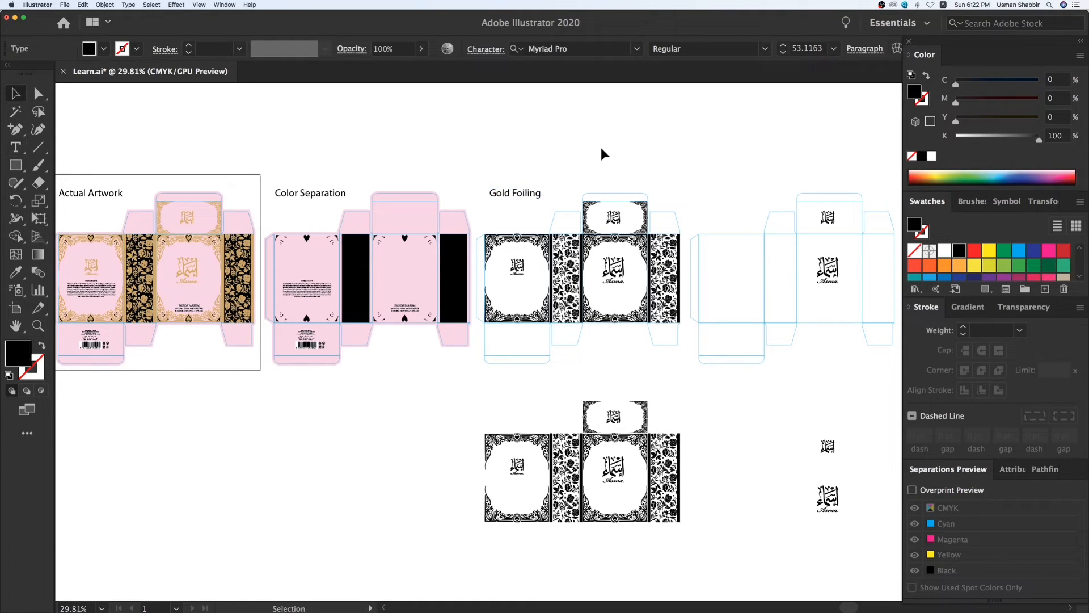
pyautogui.click(603, 150)
# Copy the title above the lettering-only layout and change its text to "Embossing"
pyautogui.moveTo(606, 205); pyautogui.dragTo(519, 203)
pyautogui.moveTo(445, 192); pyautogui.dragTo(669, 223)
pyautogui.press('t')
pyautogui.tripleClick(668, 193)
pyautogui.write('Embossing')
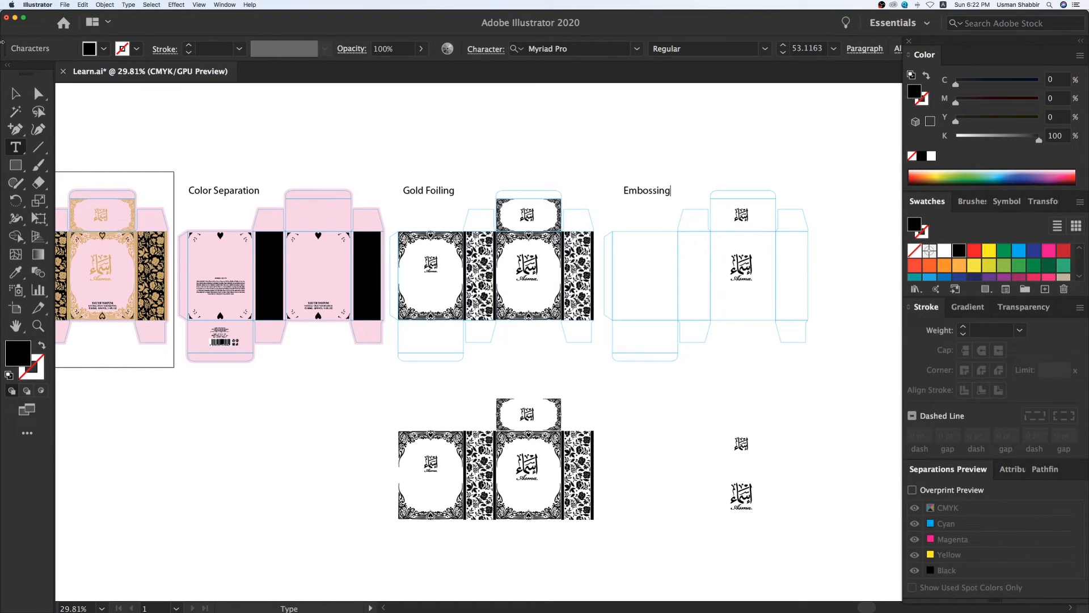
pyautogui.press('Escape')
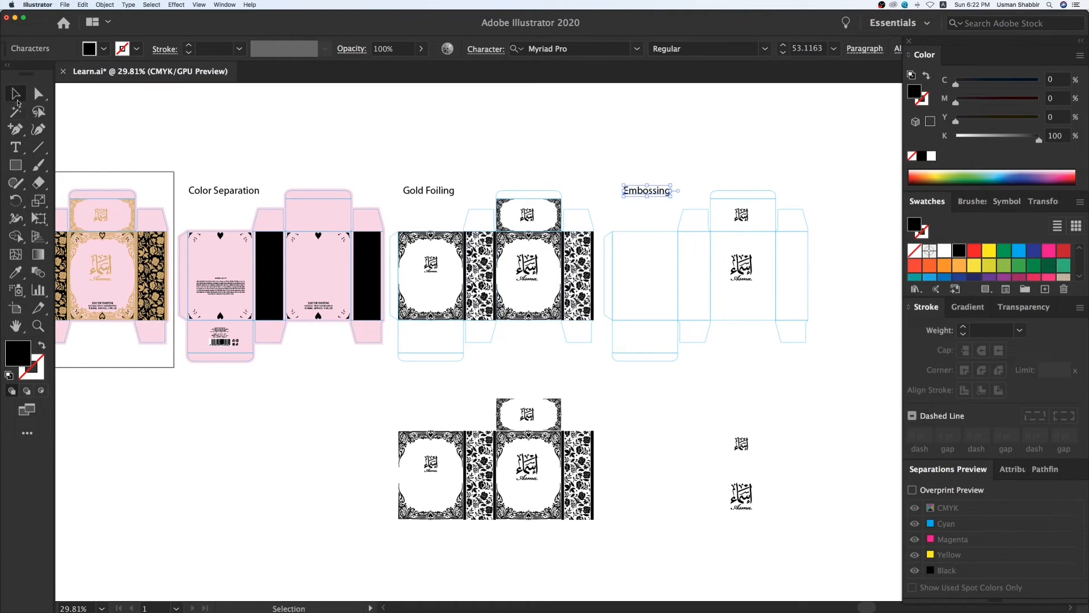
# Move the Actual Artwork title closer to the box and add a copy above it reading "Paper Food Board"
pyautogui.press('super+minus')
pyautogui.click(584, 444)
pyautogui.scroll(-5, 443, 422)
pyautogui.hscroll(-5, 443, 422)
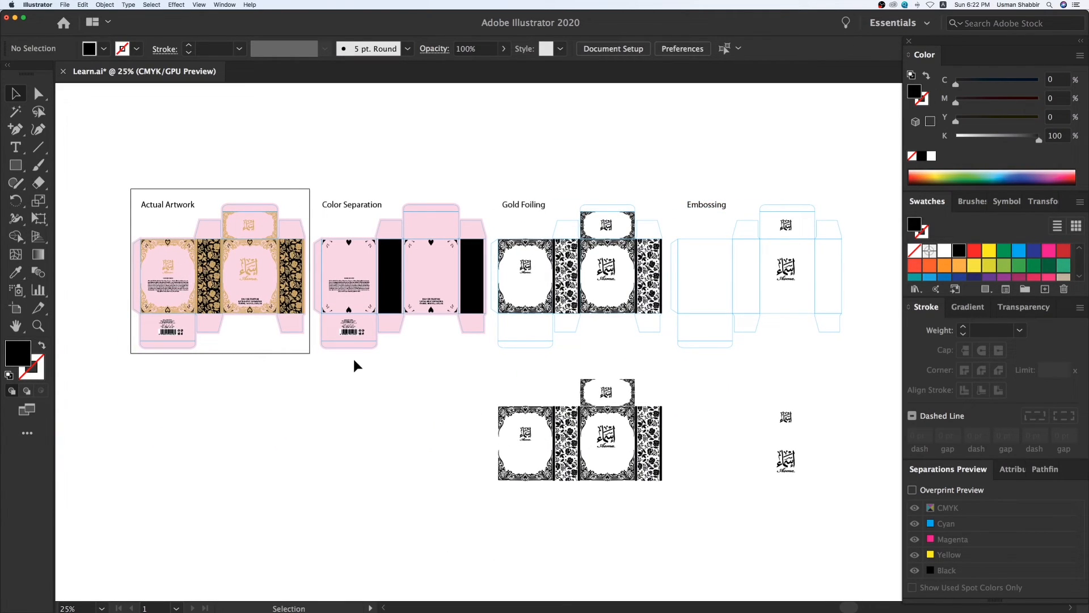
pyautogui.press('super+space')
pyautogui.moveTo(84, 142); pyautogui.dragTo(465, 390)
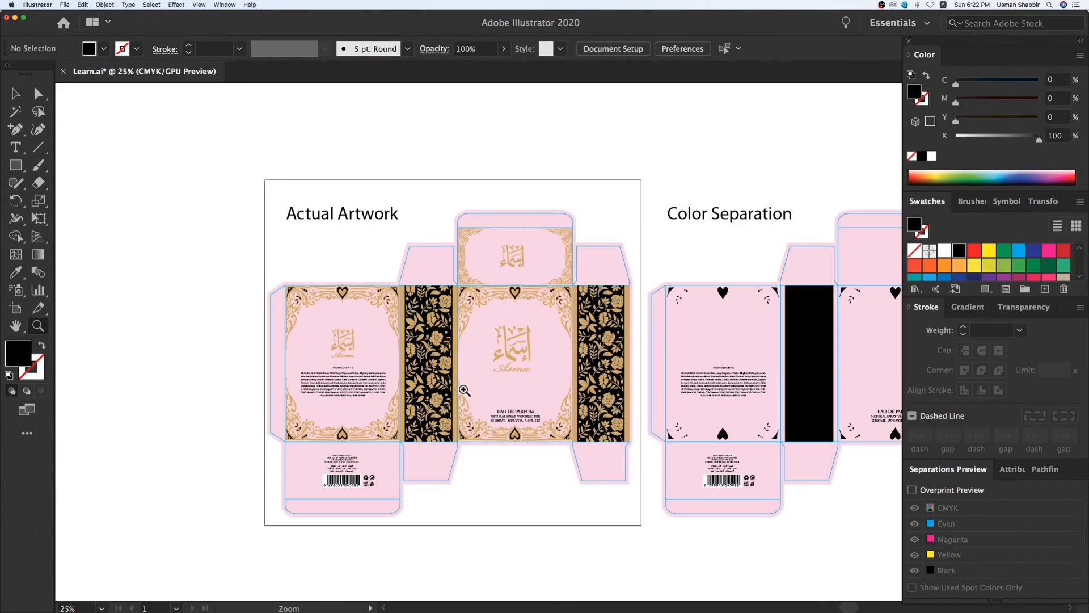
pyautogui.moveTo(350, 223)
pyautogui.mouseDown()
pyautogui.moveTo(346, 271)
pyautogui.moveTo(345, 217)
pyautogui.mouseUp()
pyautogui.click(341, 204)
pyautogui.doubleClick(359, 208)
pyautogui.tripleClick(358, 209)
pyautogui.write('Paper Food Board')
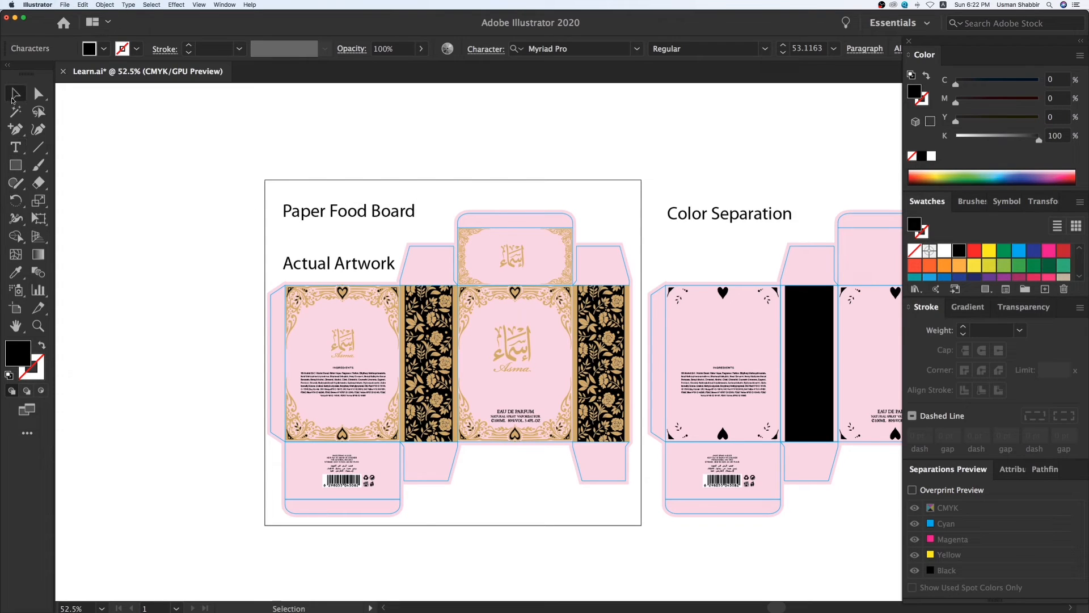
# Extend the paper note to "Paper Food Board 350gsm matt lamination" on two lines and scale it down slightly to about 47 pt
pyautogui.moveTo(416, 207); pyautogui.dragTo(410, 194)
pyautogui.doubleClick(408, 198)
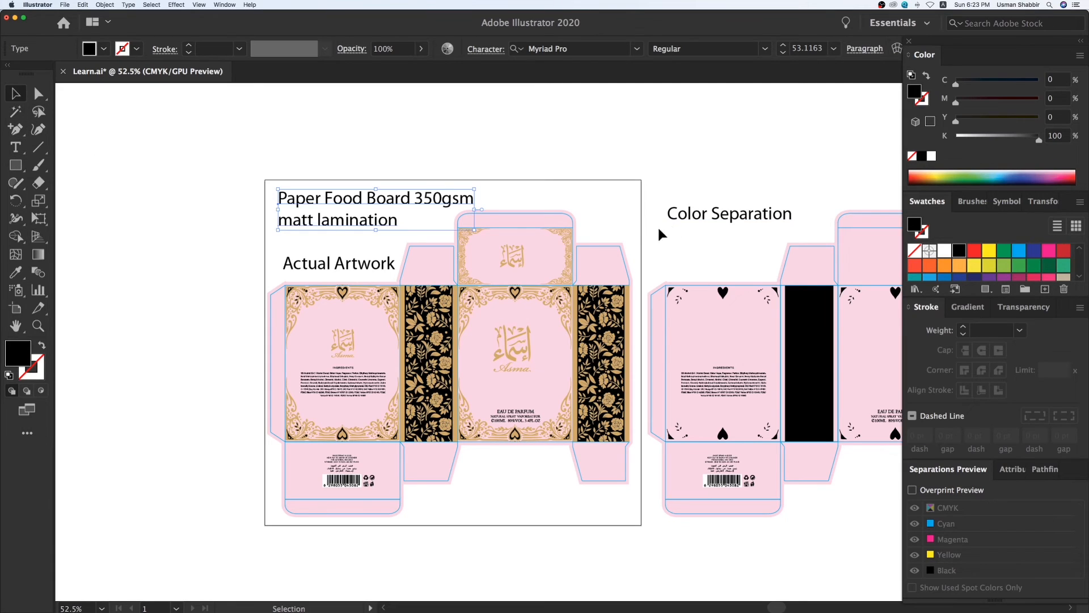
pyautogui.moveTo(475, 189); pyautogui.dragTo(462, 191)
pyautogui.moveTo(454, 200); pyautogui.dragTo(444, 201)
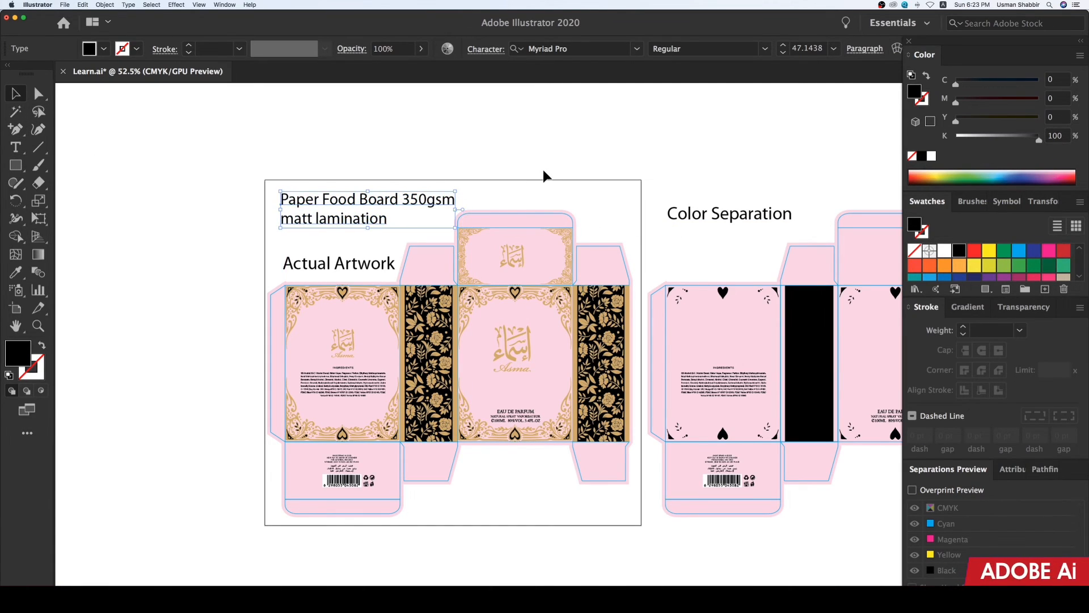
pyautogui.click(542, 169)
# Review the four labelled box layouts together with the separate foiling and embossing artwork below them
pyautogui.press('super+minus')
pyautogui.press('super+minus')
pyautogui.moveTo(581, 344); pyautogui.dragTo(305, 341)
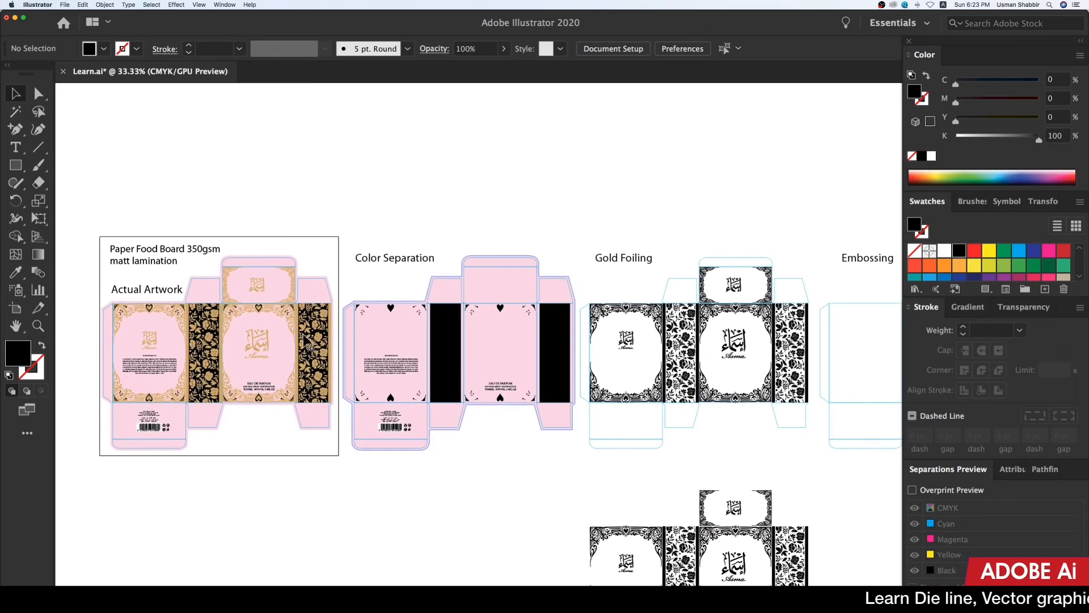
pyautogui.press('super+minus')
pyautogui.hscroll(5, 404, 352)
pyautogui.scroll(-3, 404, 352)
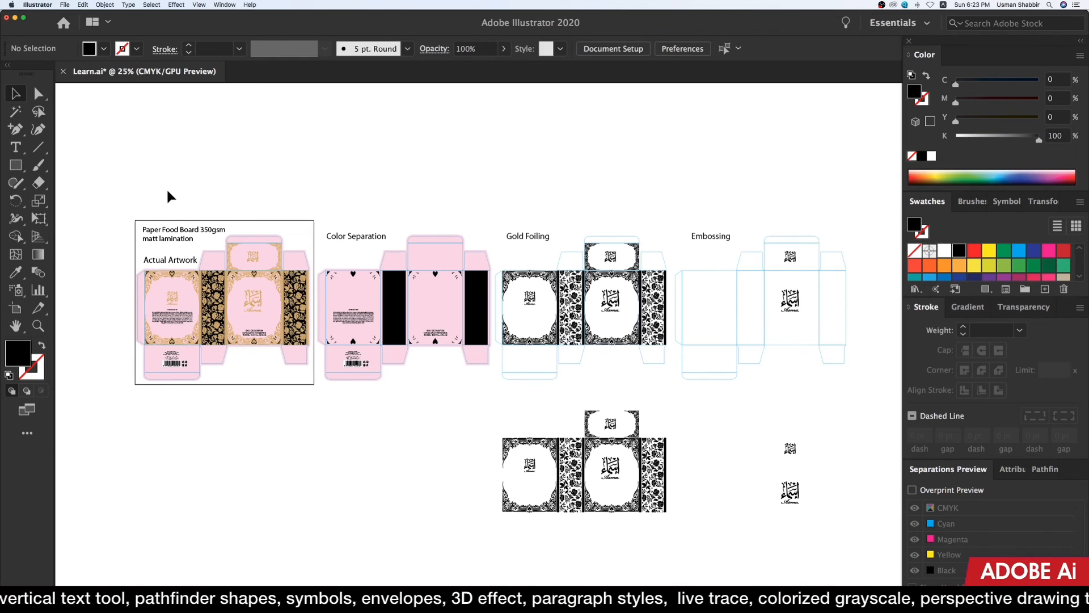
pyautogui.press('z')
pyautogui.moveTo(119, 182); pyautogui.dragTo(855, 528)
pyautogui.press('v')
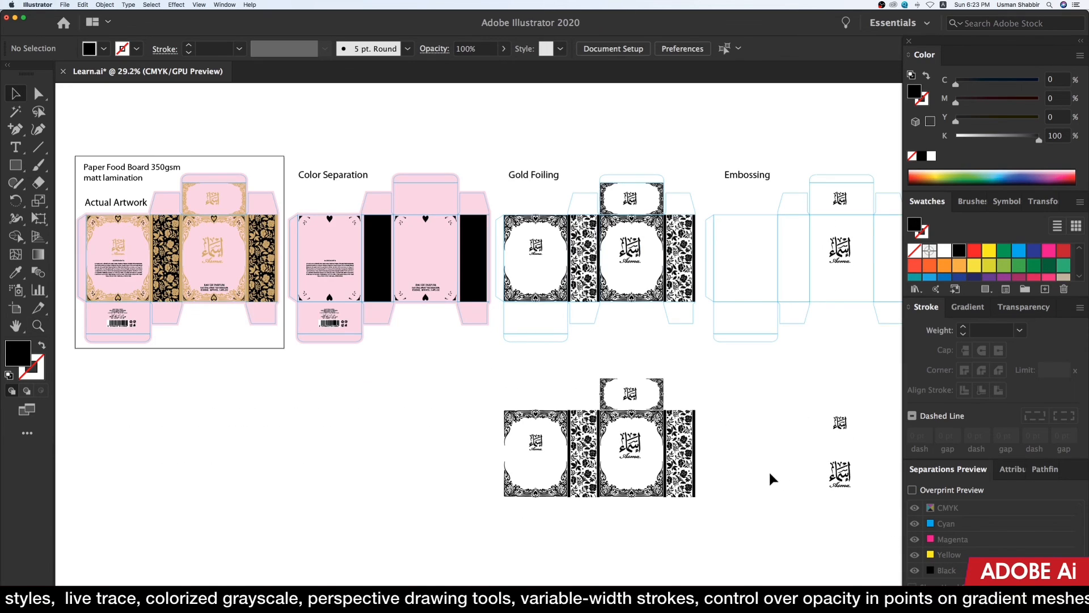
pyautogui.moveTo(759, 472); pyautogui.dragTo(743, 482)
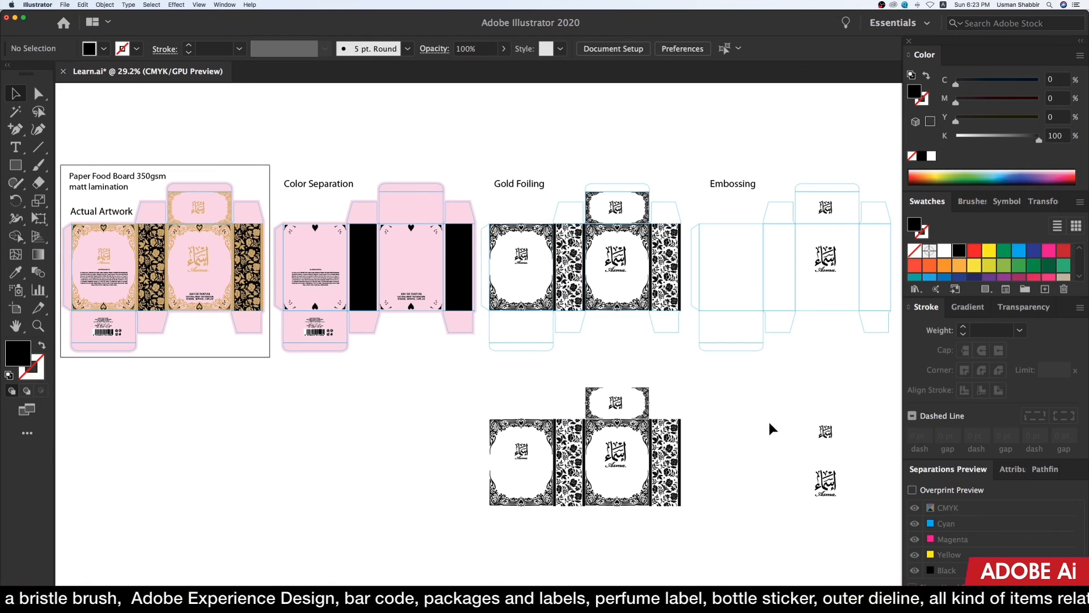
pyautogui.moveTo(834, 397); pyautogui.dragTo(435, 535)
pyautogui.click(414, 523)
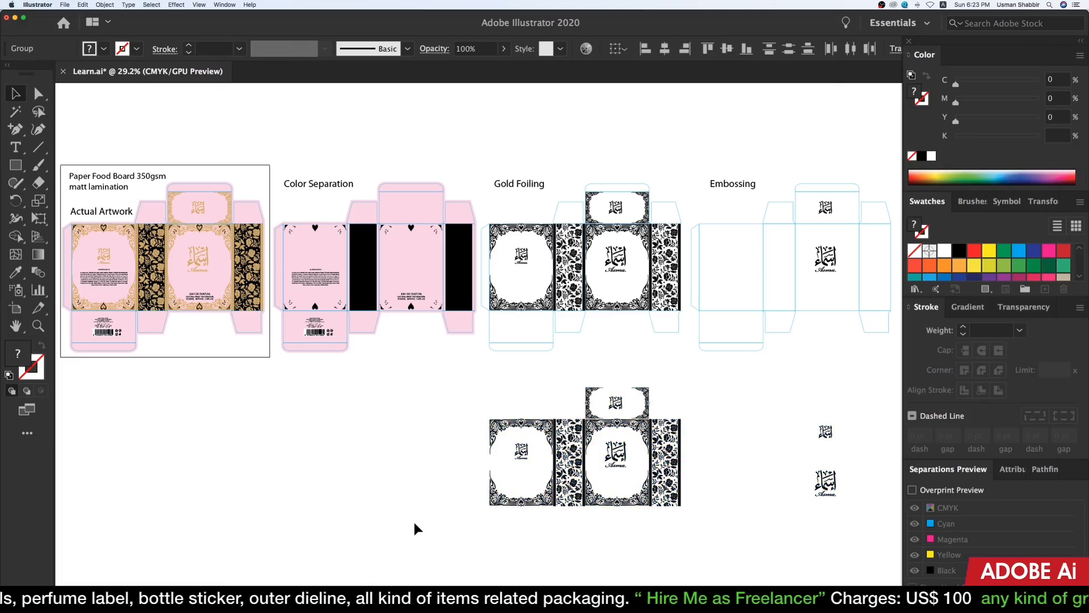